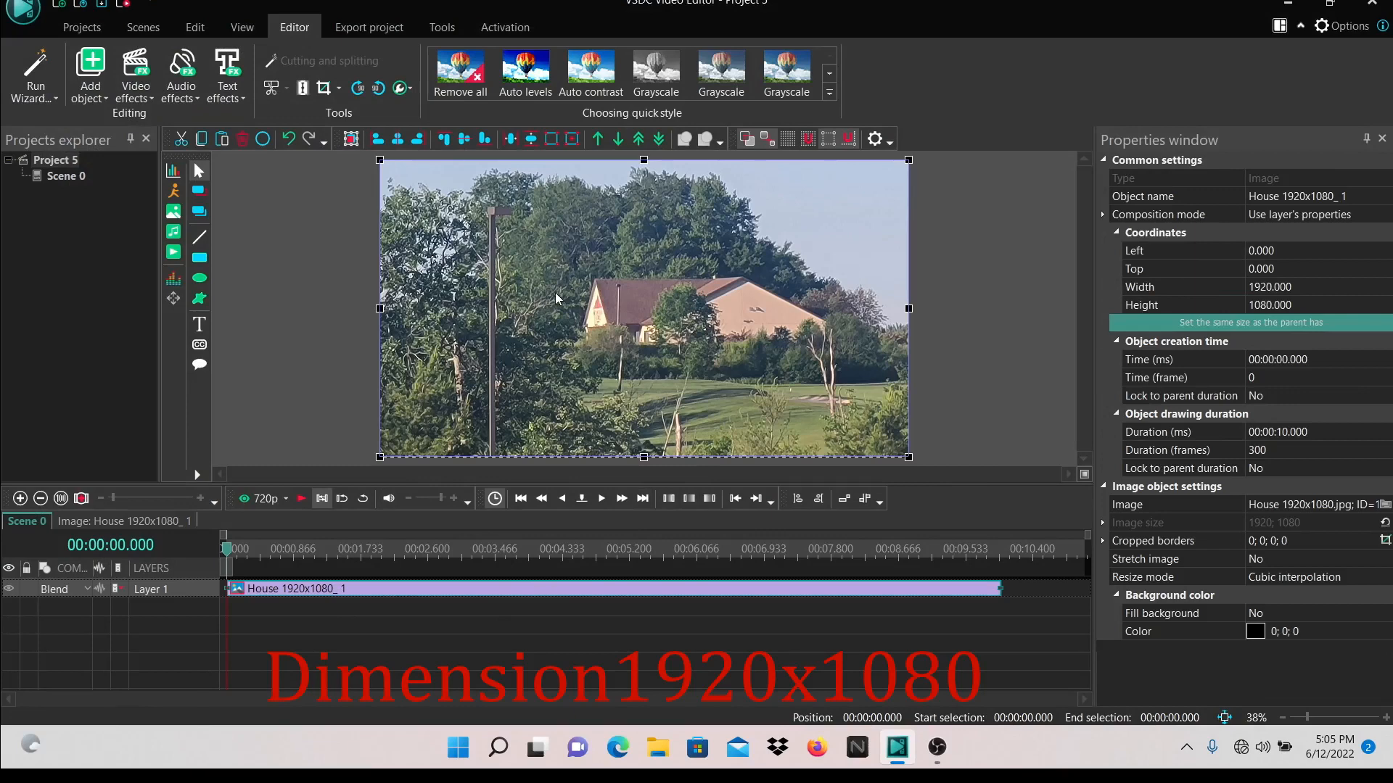
Duplicate the house image in the scene and rename the original image's layer as Blurred layer.
right_click(555, 293)
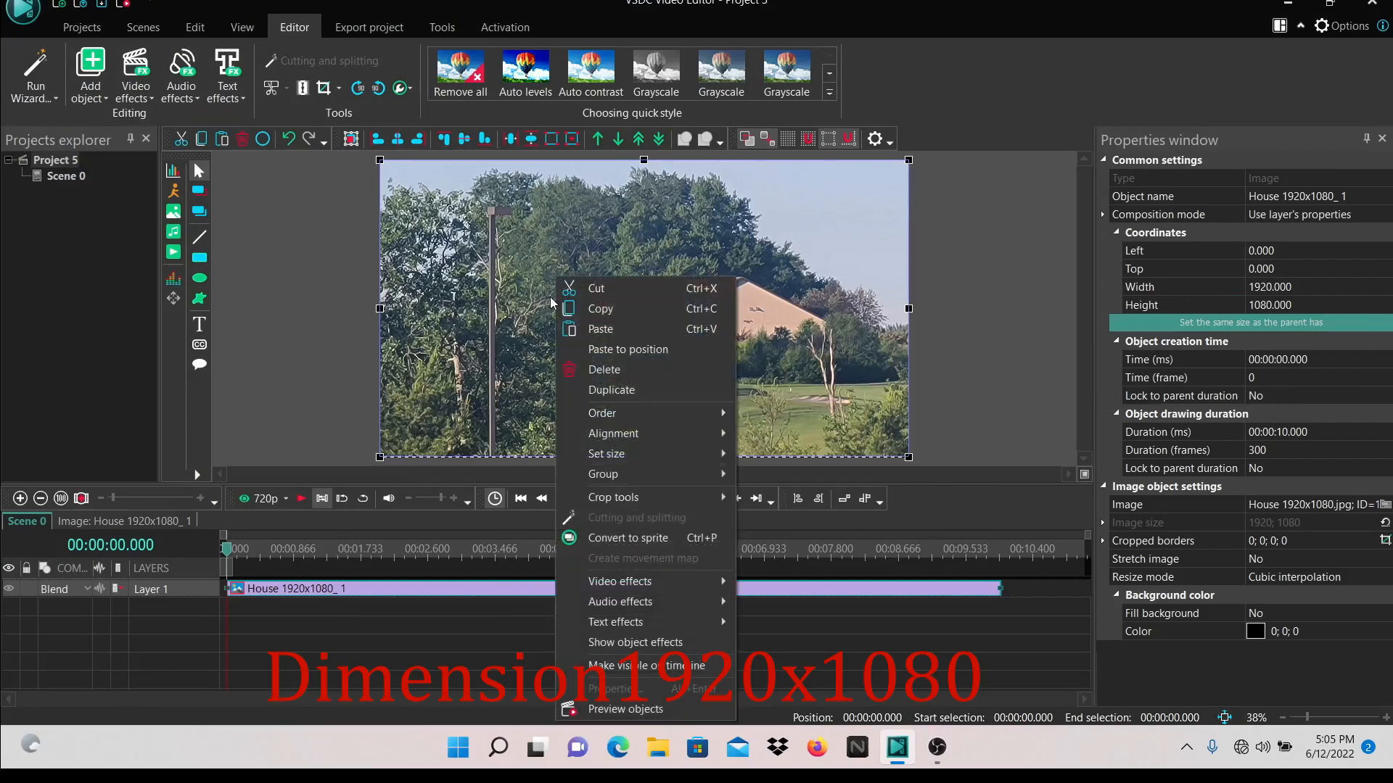
click(588, 391)
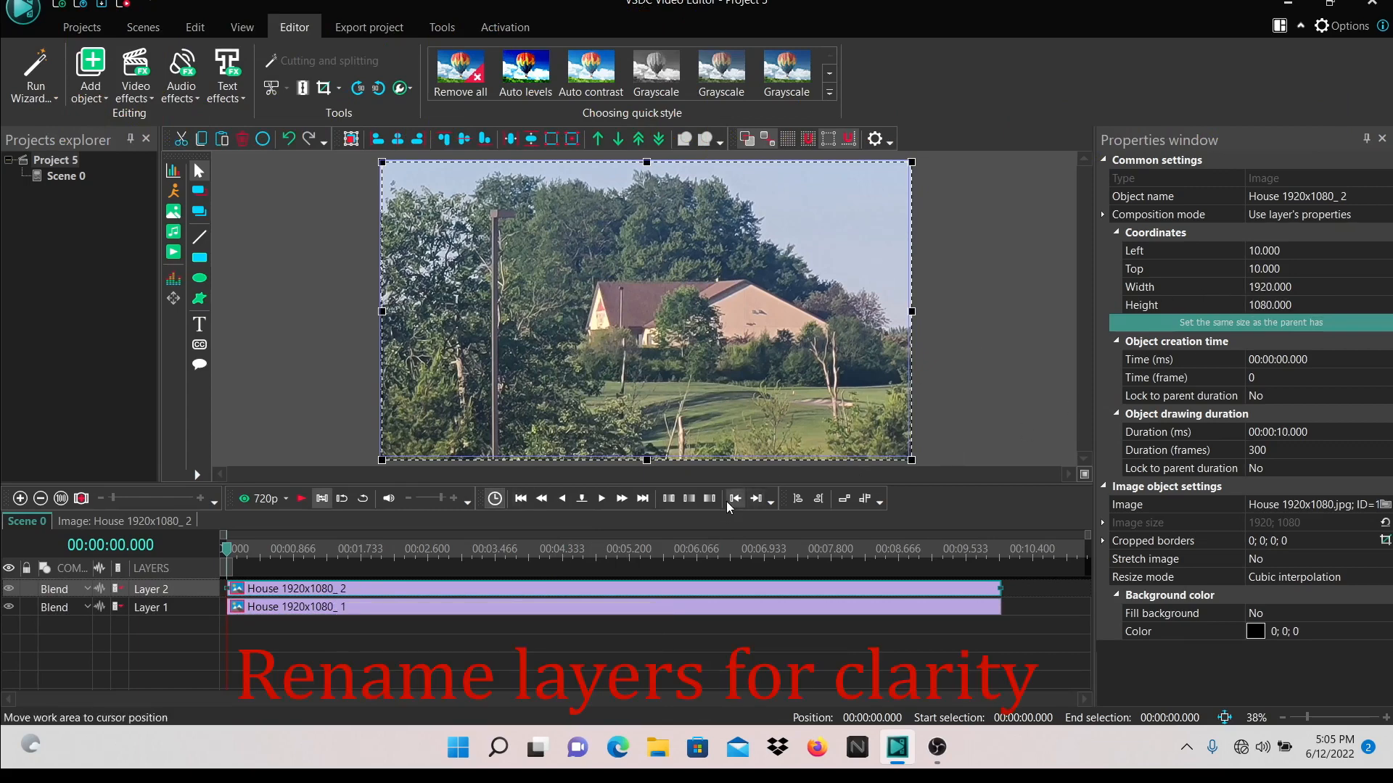
click(166, 608)
key(BackSpace)
key(BackSpace)
key(BackSpace)
key(BackSpace)
key(BackSpace)
key(BackSpace)
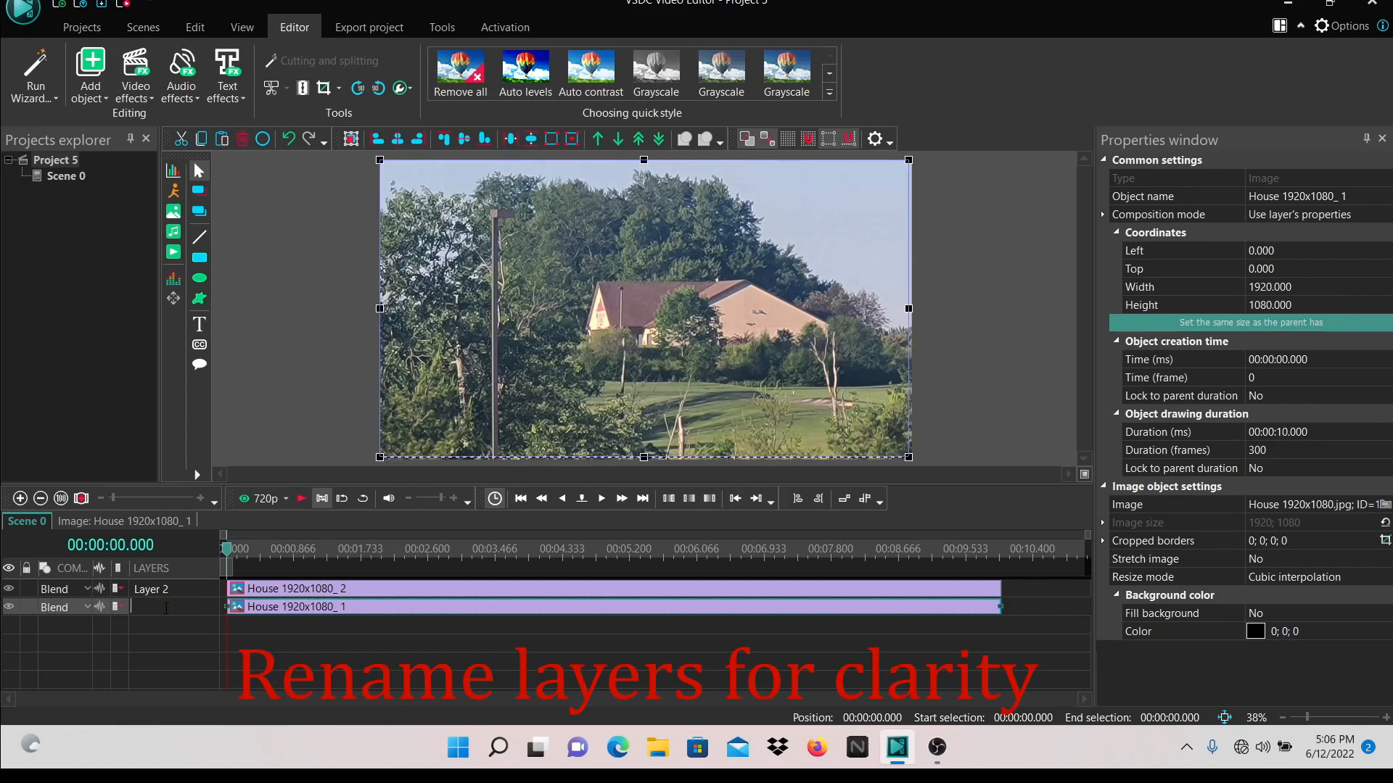
text(Blurred layer)
Rename the duplicated image's layer as Cropped layer.
double_click(172, 589)
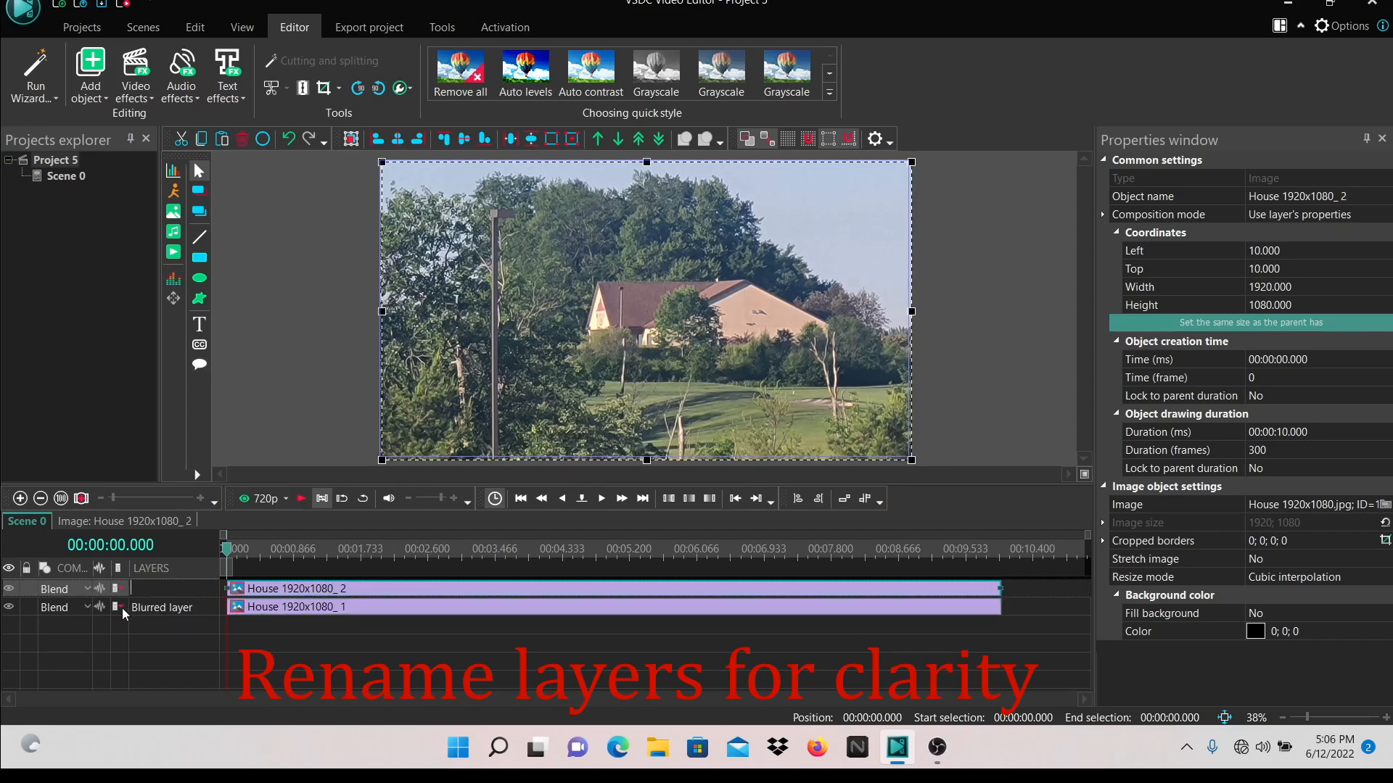
text(Cropped)
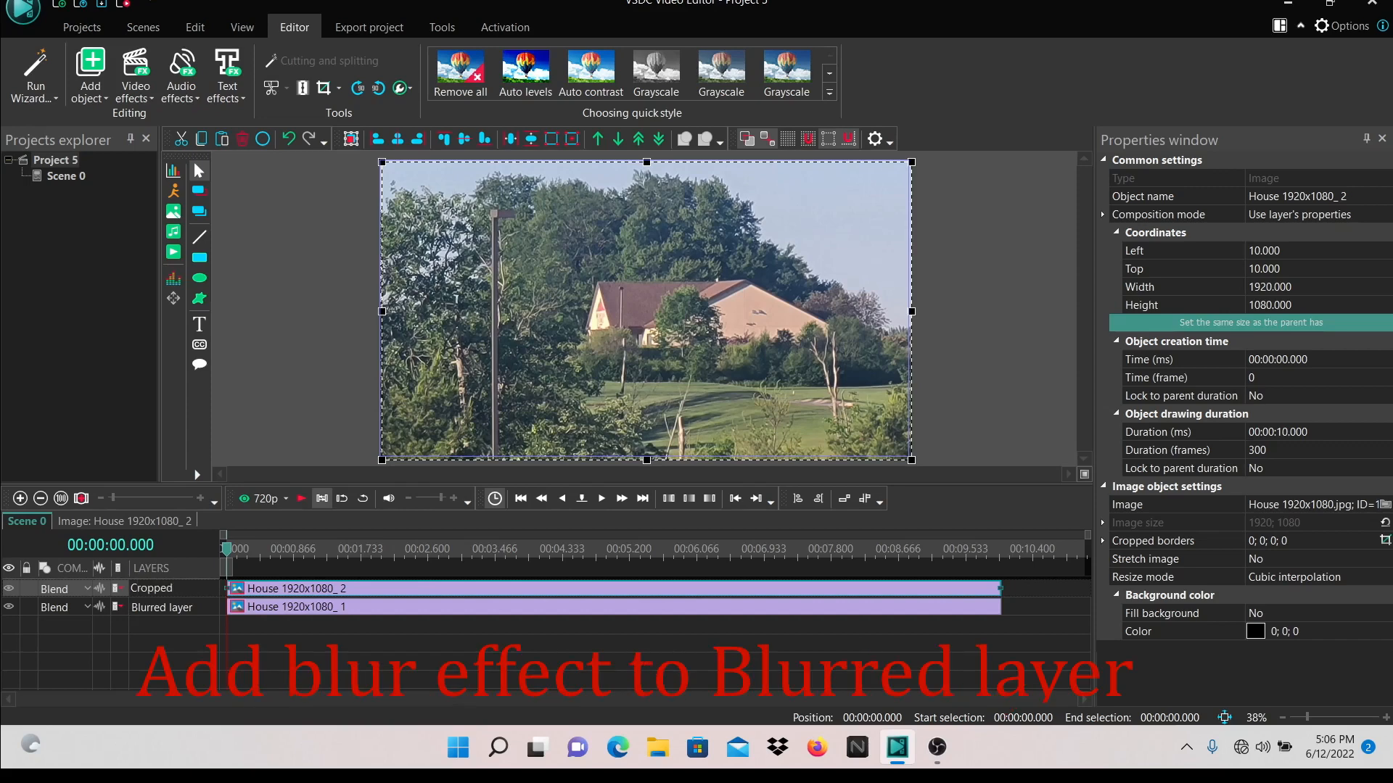
text( layer)
click(296, 680)
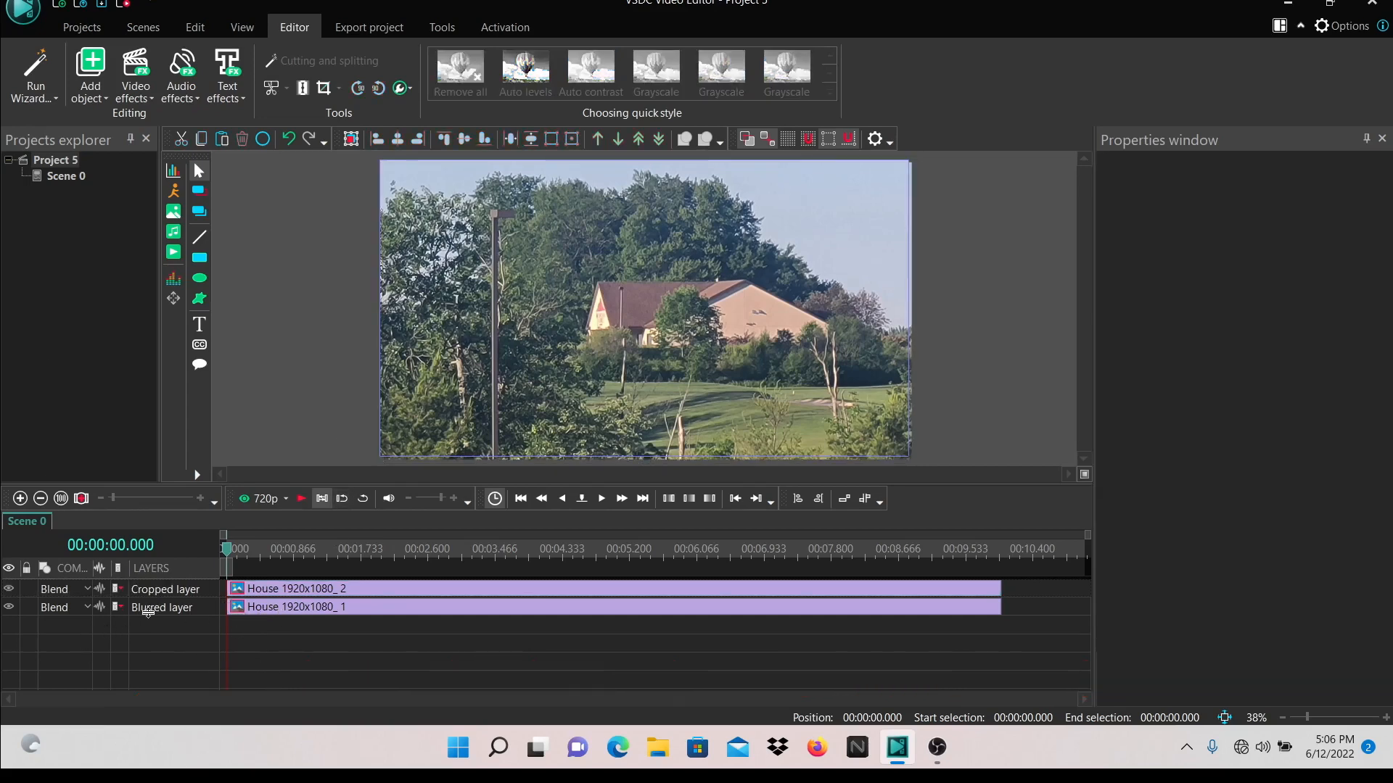
Add a Gaussian blur effect to the image on the Blurred layer, covering the whole parent duration.
double_click(275, 612)
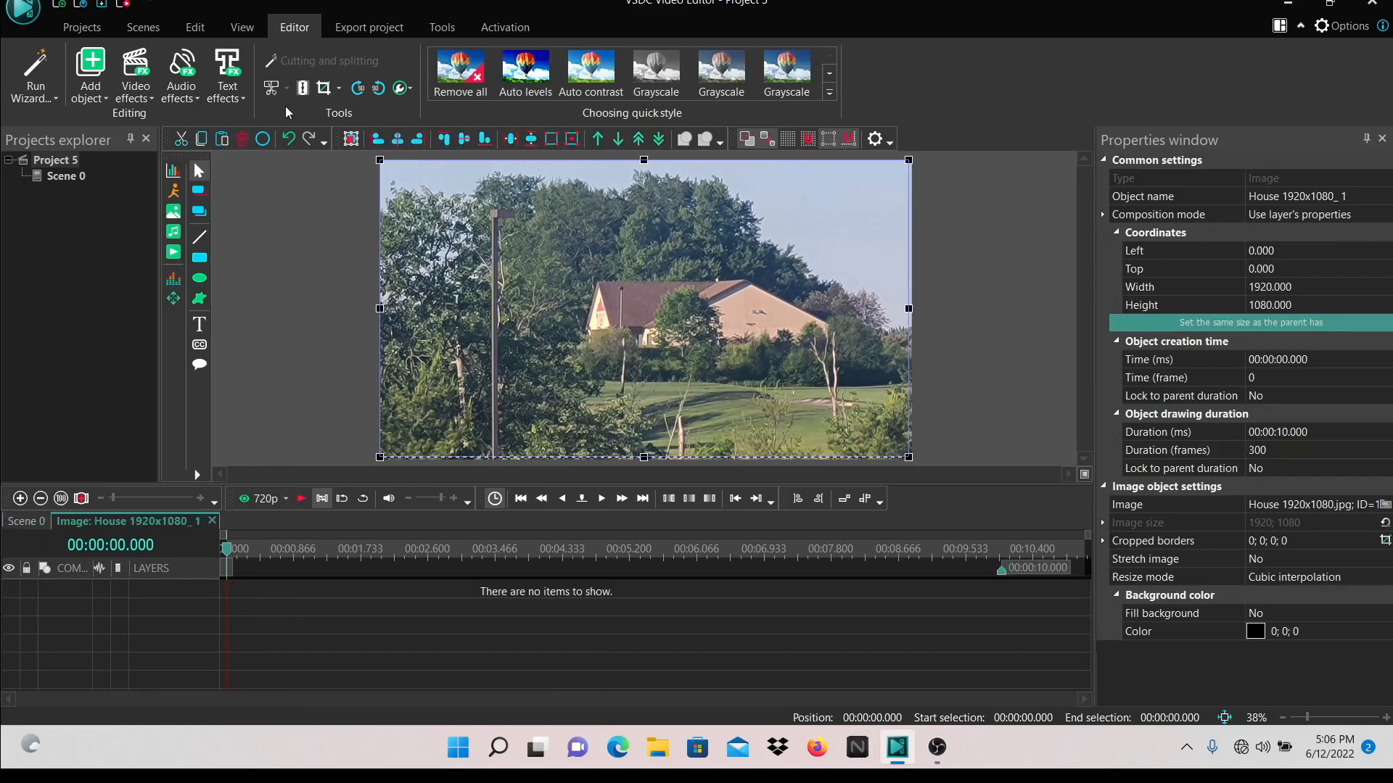
click(140, 98)
mouse_move(154, 216)
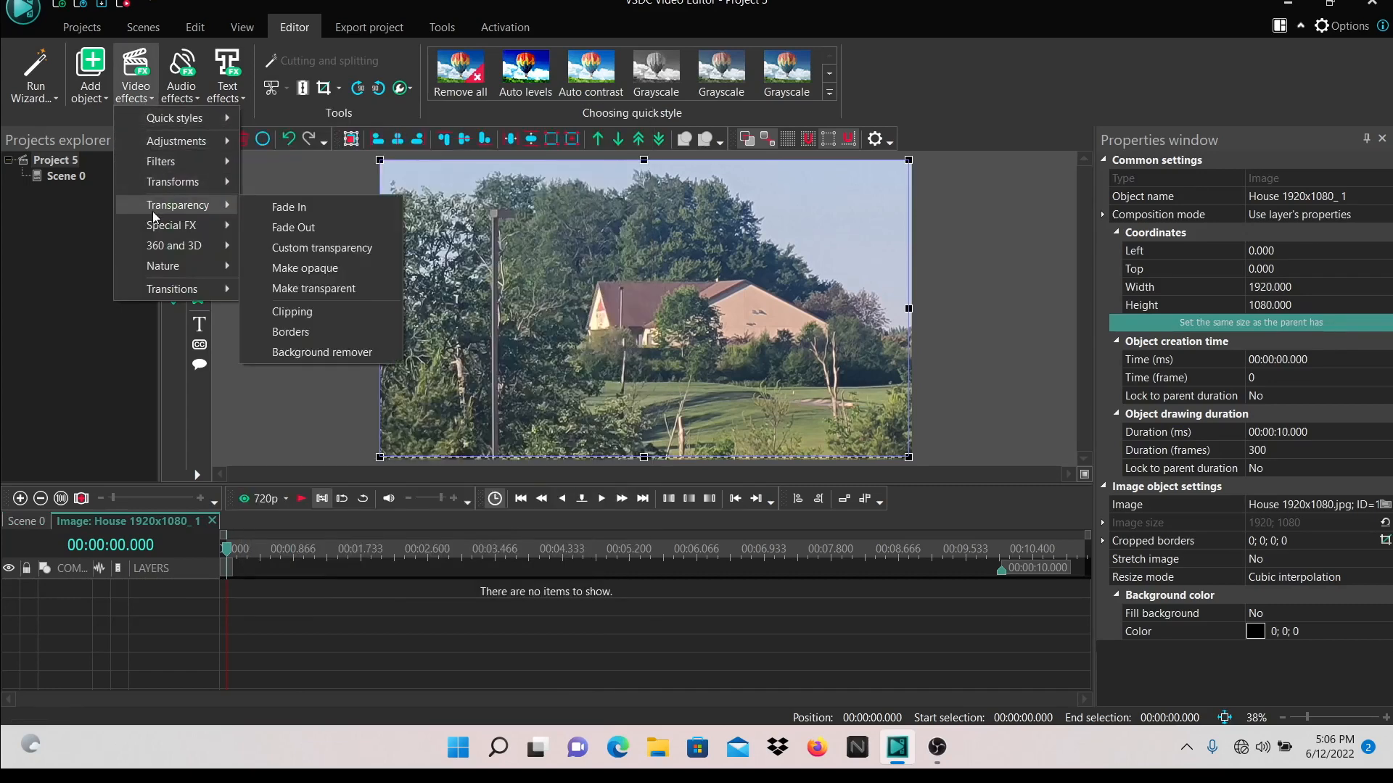
mouse_move(171, 169)
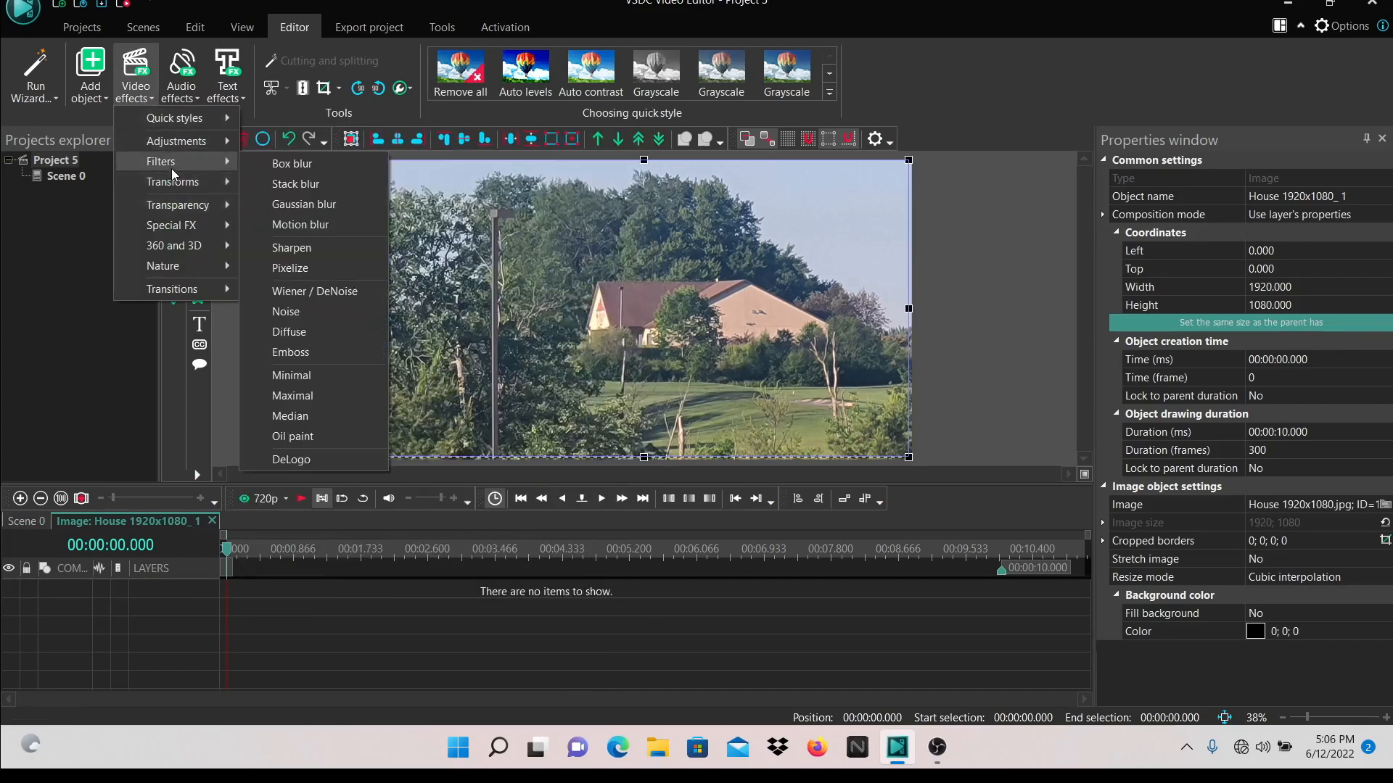
click(293, 203)
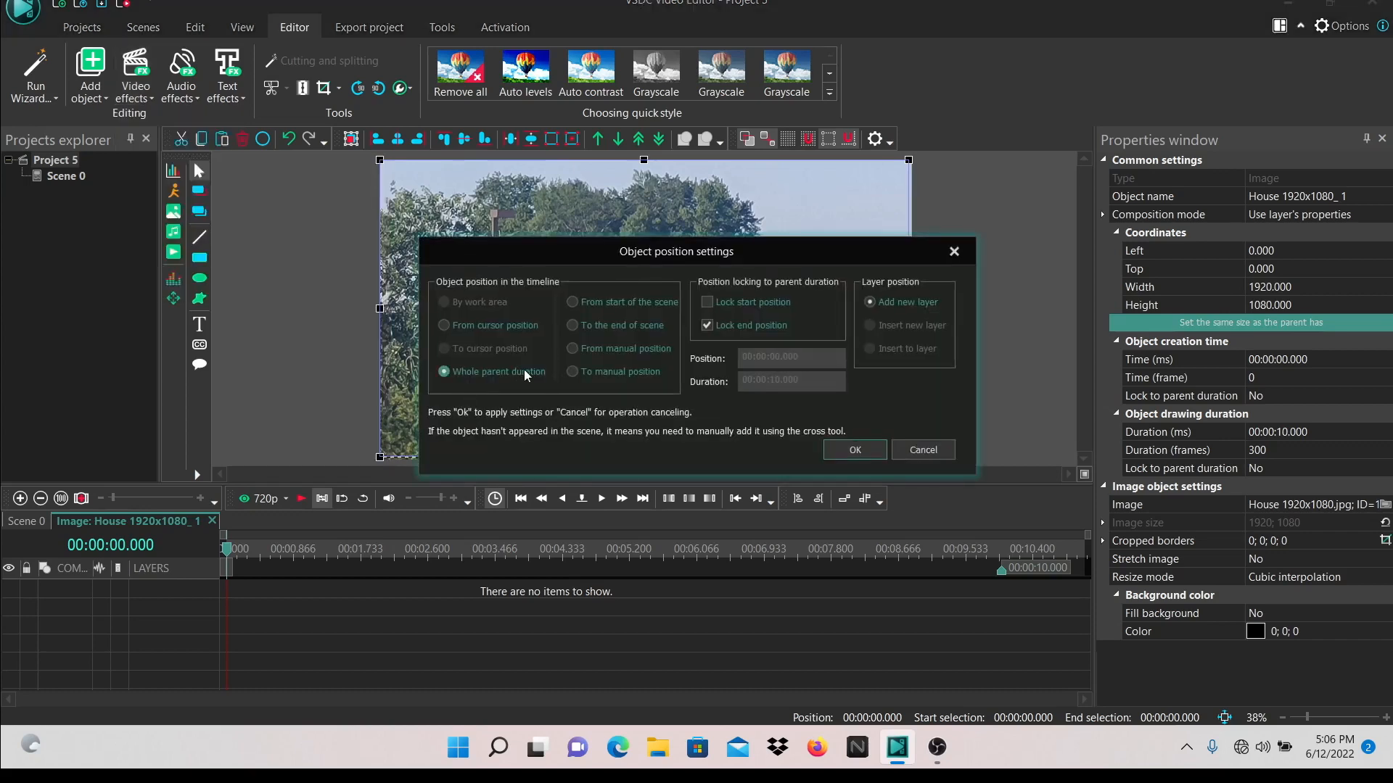
click(865, 449)
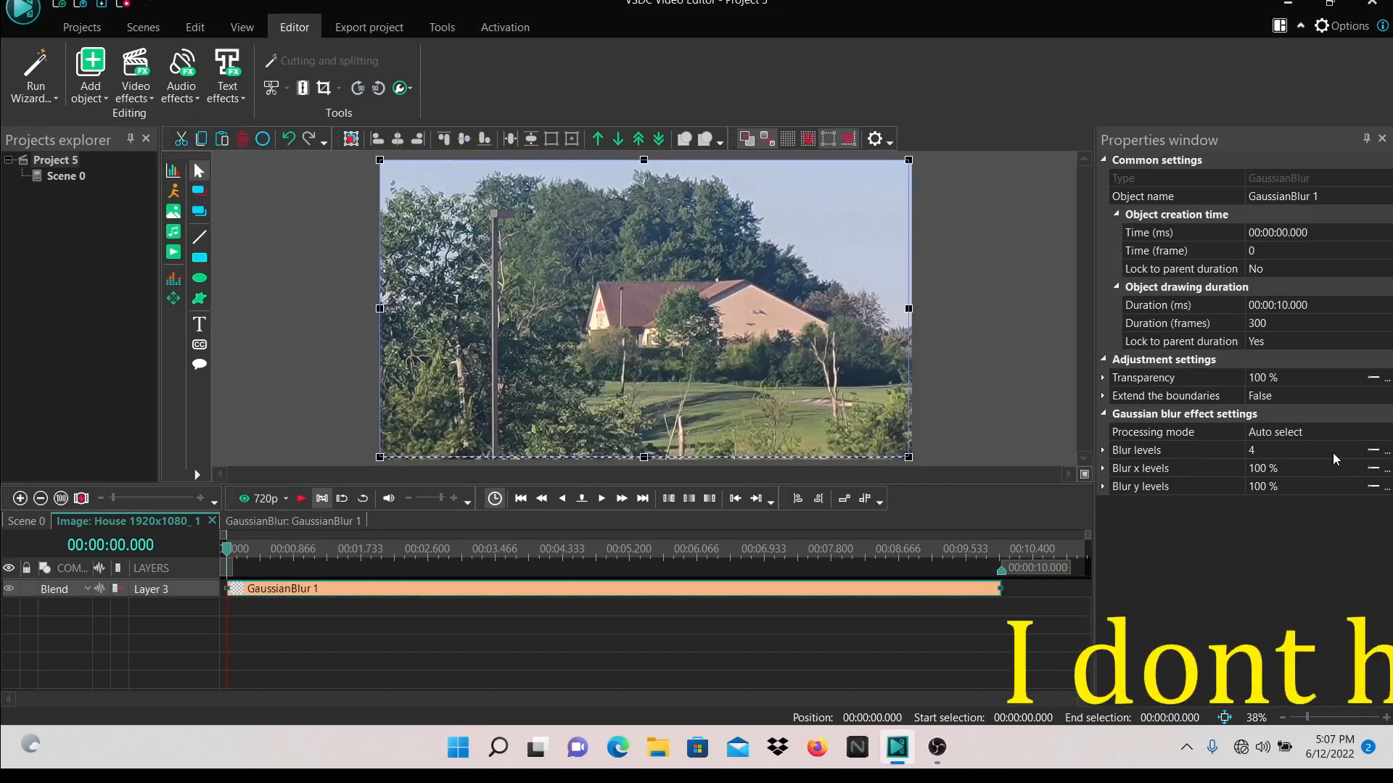
Set the Gaussian blur level to 59 and hide the Cropped layer in Scene 0.
click(1359, 450)
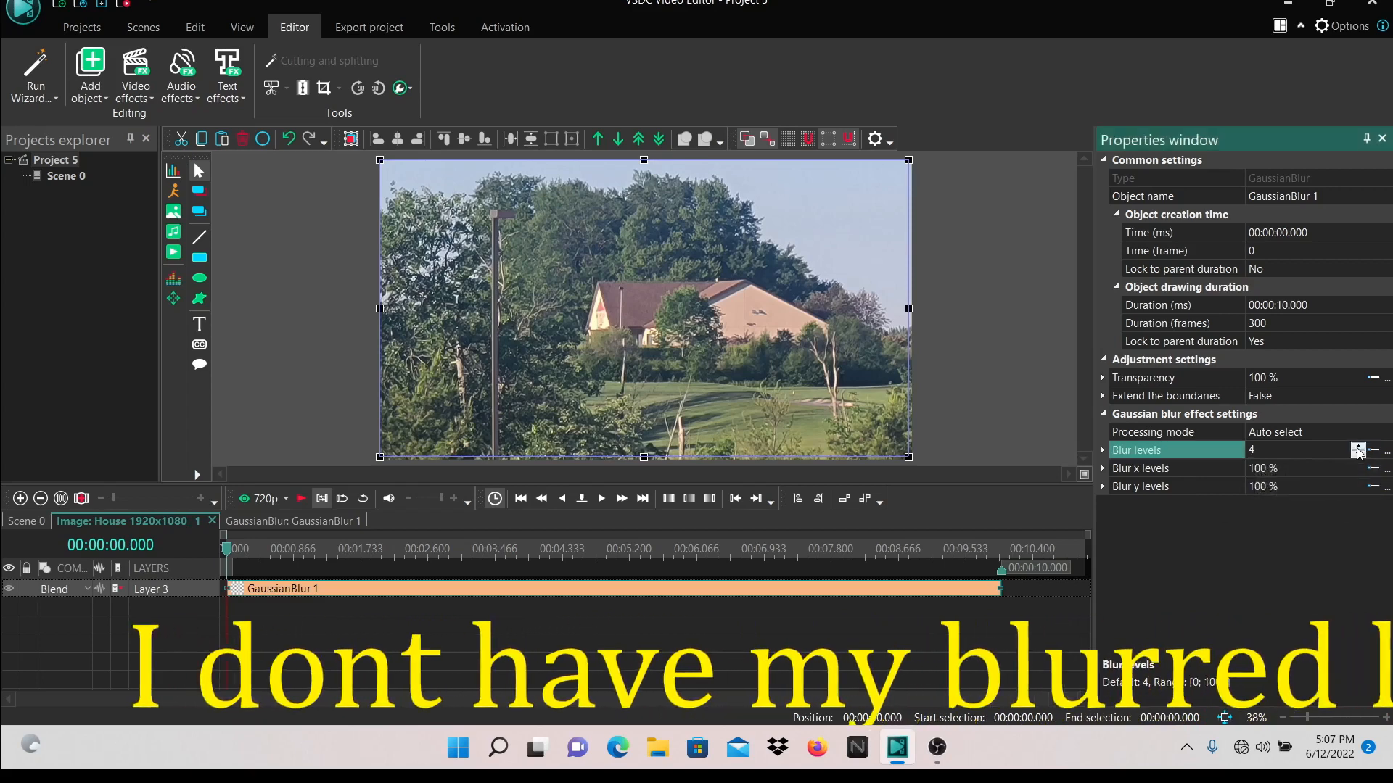
click(1358, 445)
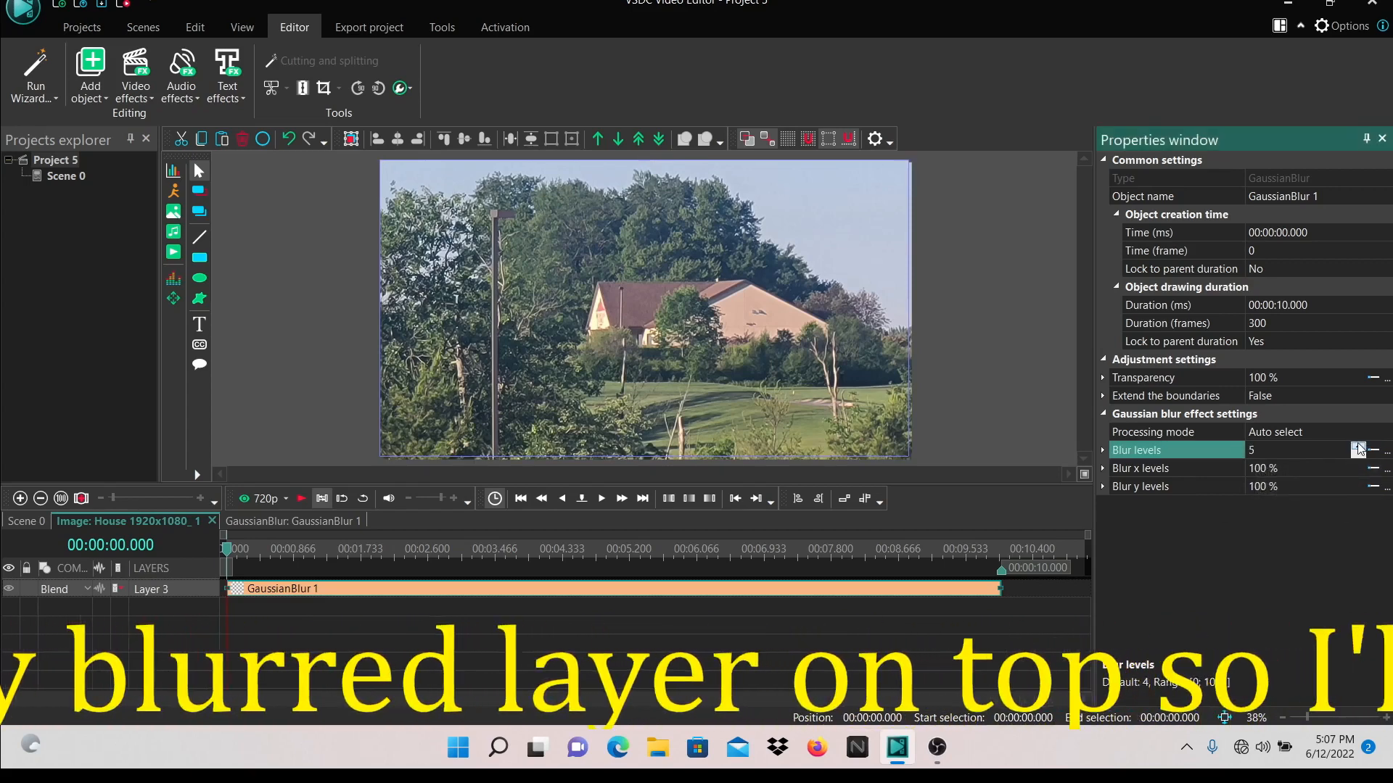
drag(1357, 445, 1354, 448)
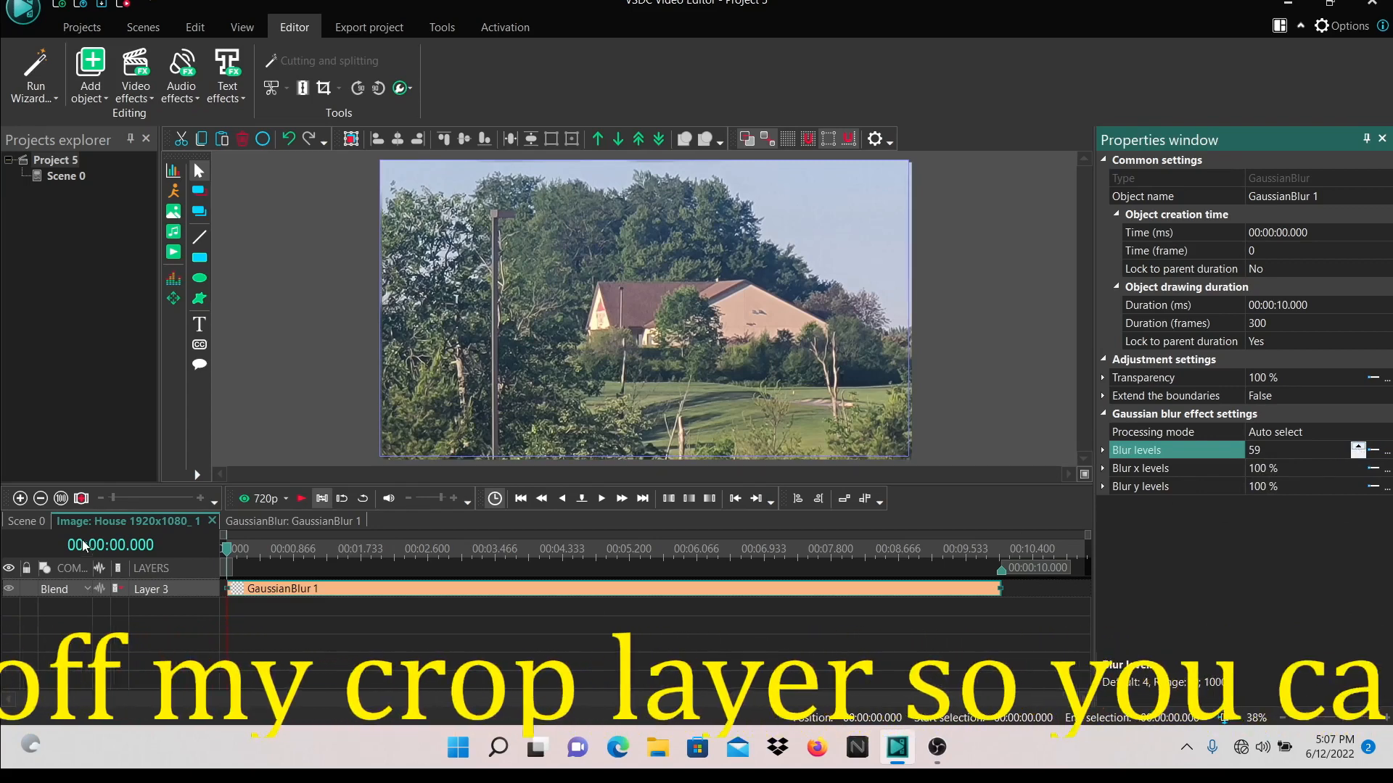
click(31, 522)
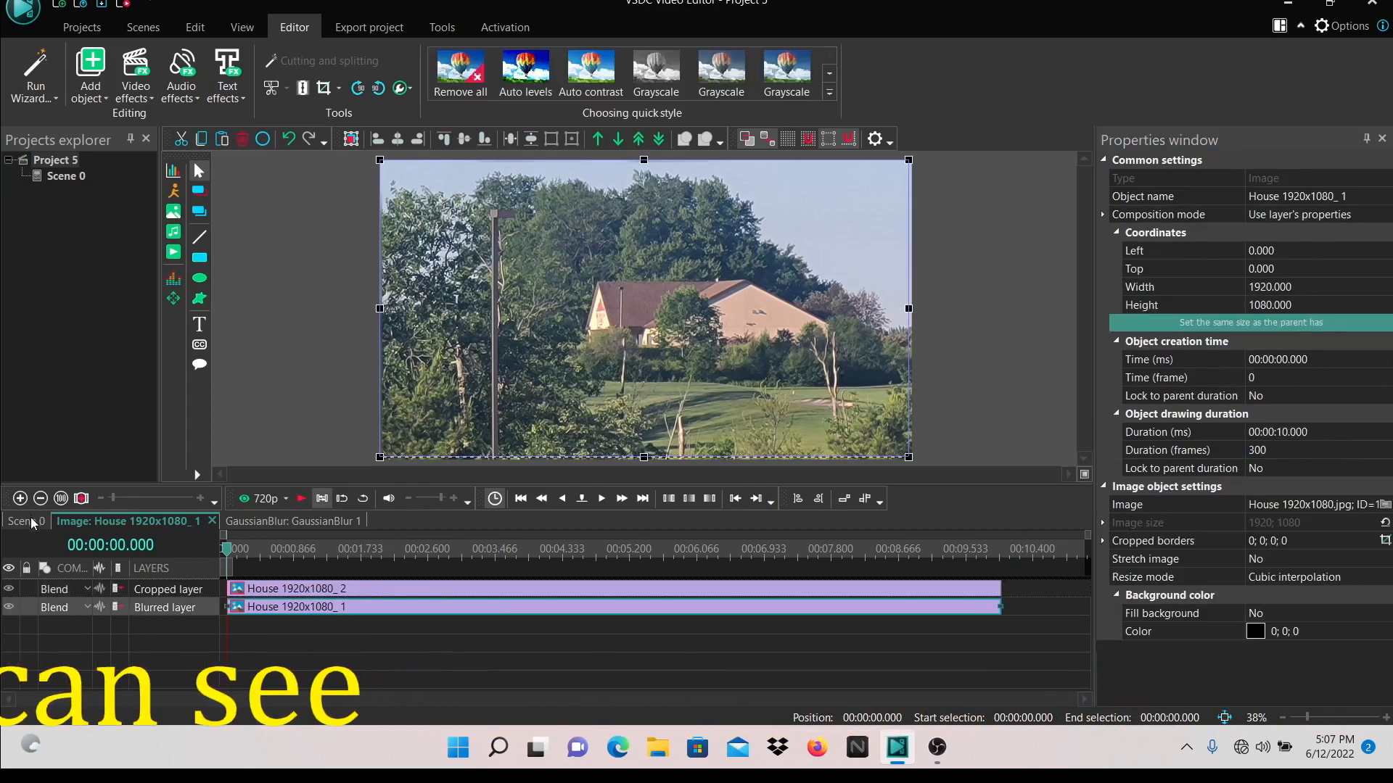
click(11, 592)
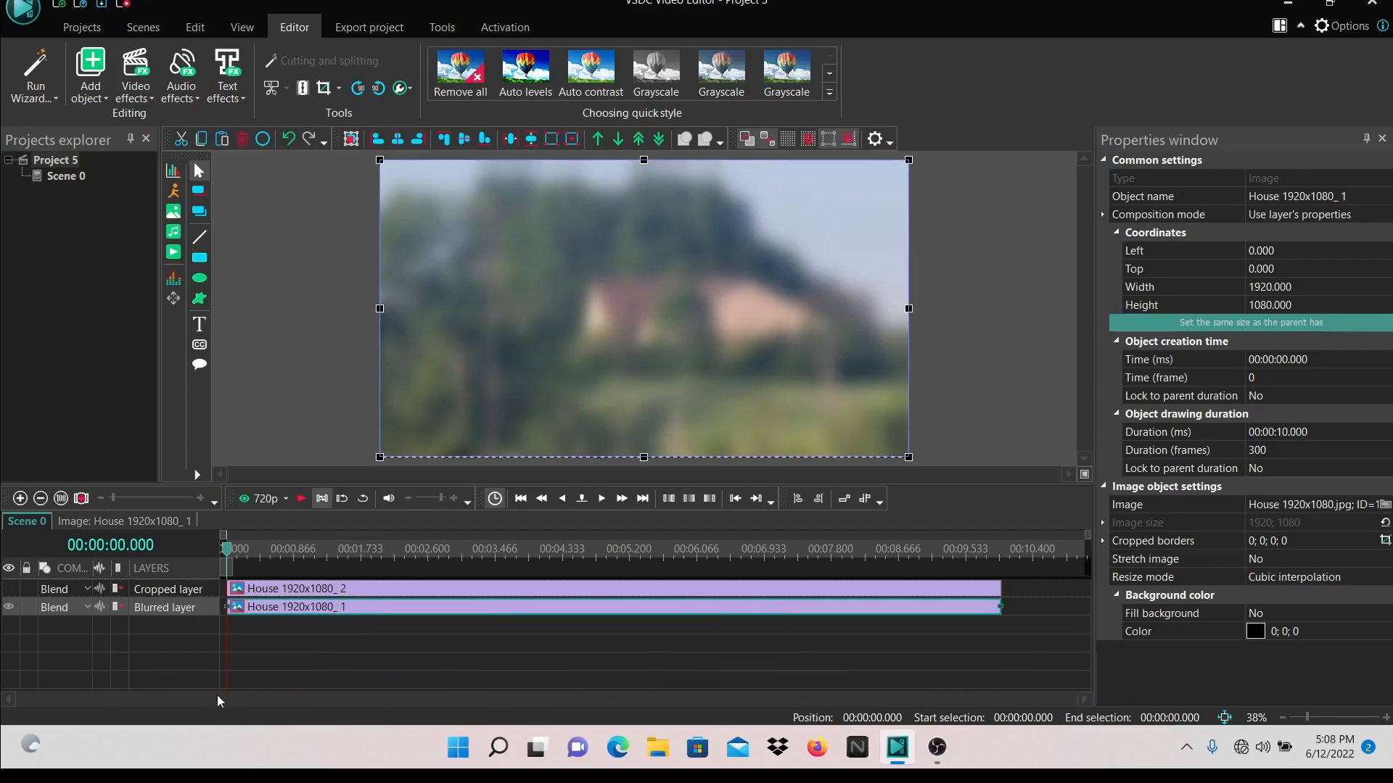
Add a Crop transform effect to the image on the Cropped layer, covering the whole parent duration.
click(254, 591)
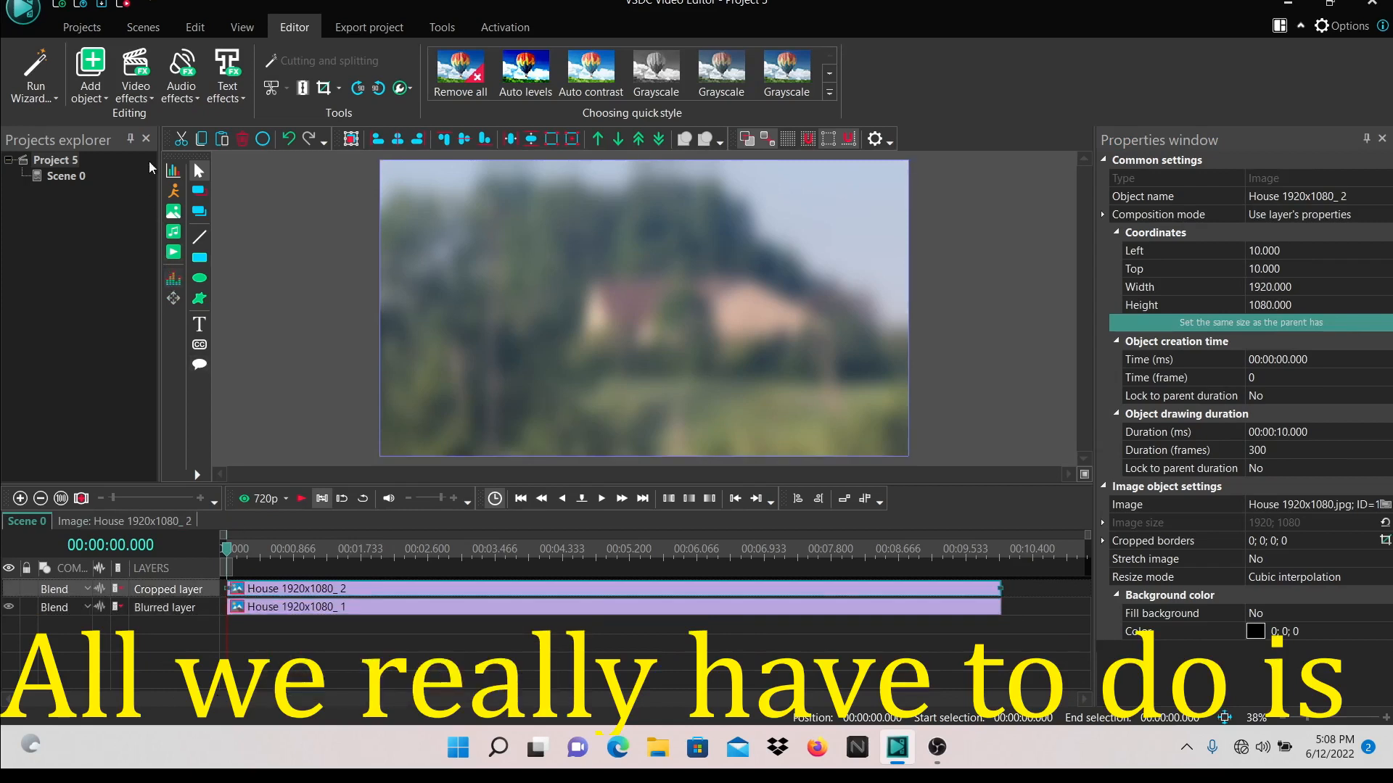
click(145, 99)
mouse_move(145, 109)
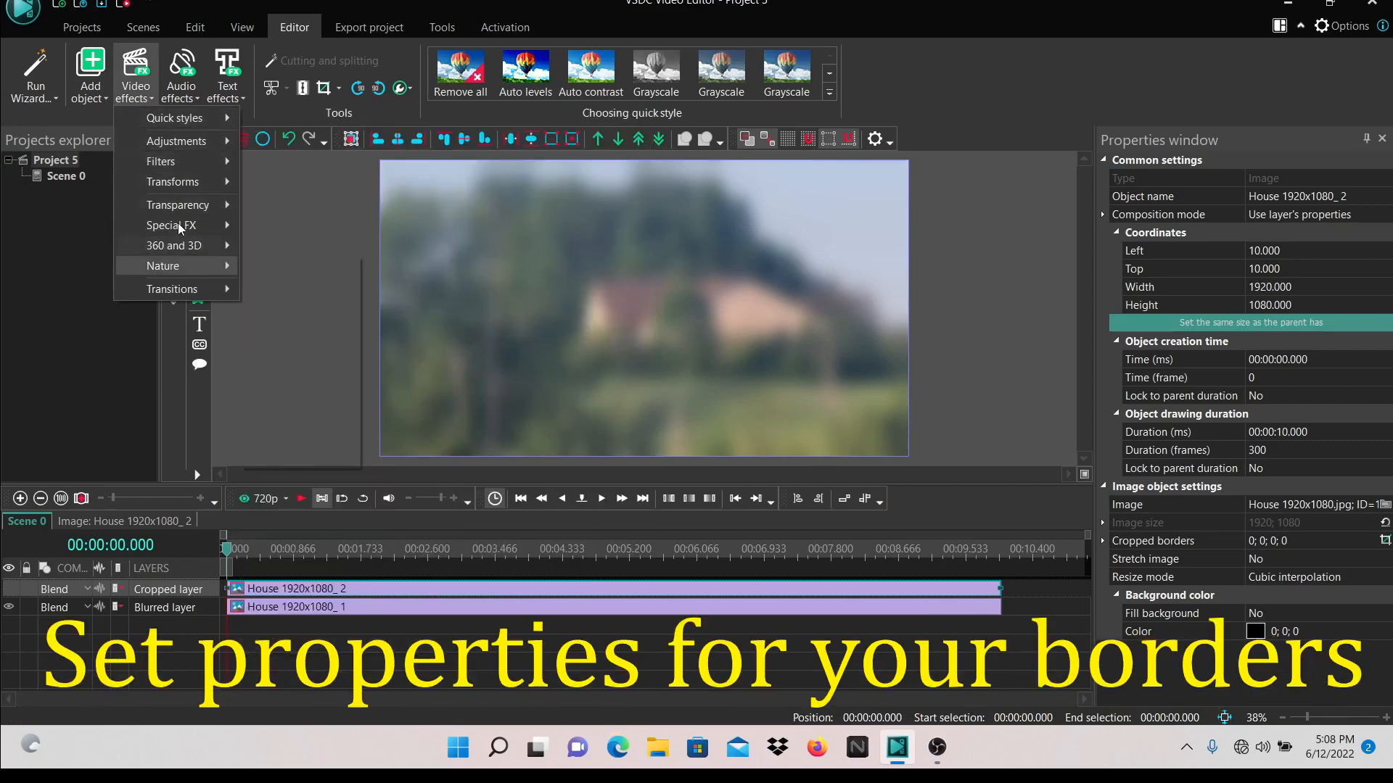
mouse_move(185, 184)
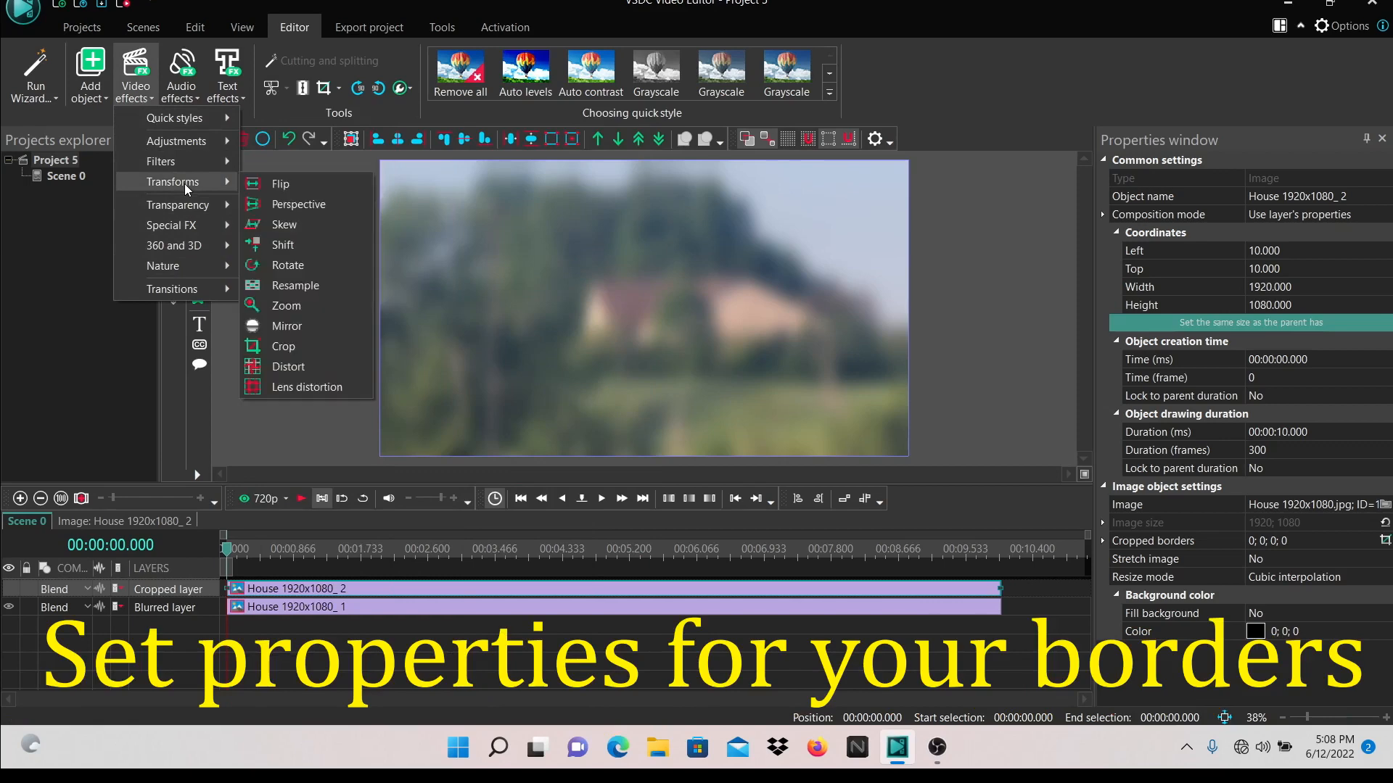
click(283, 344)
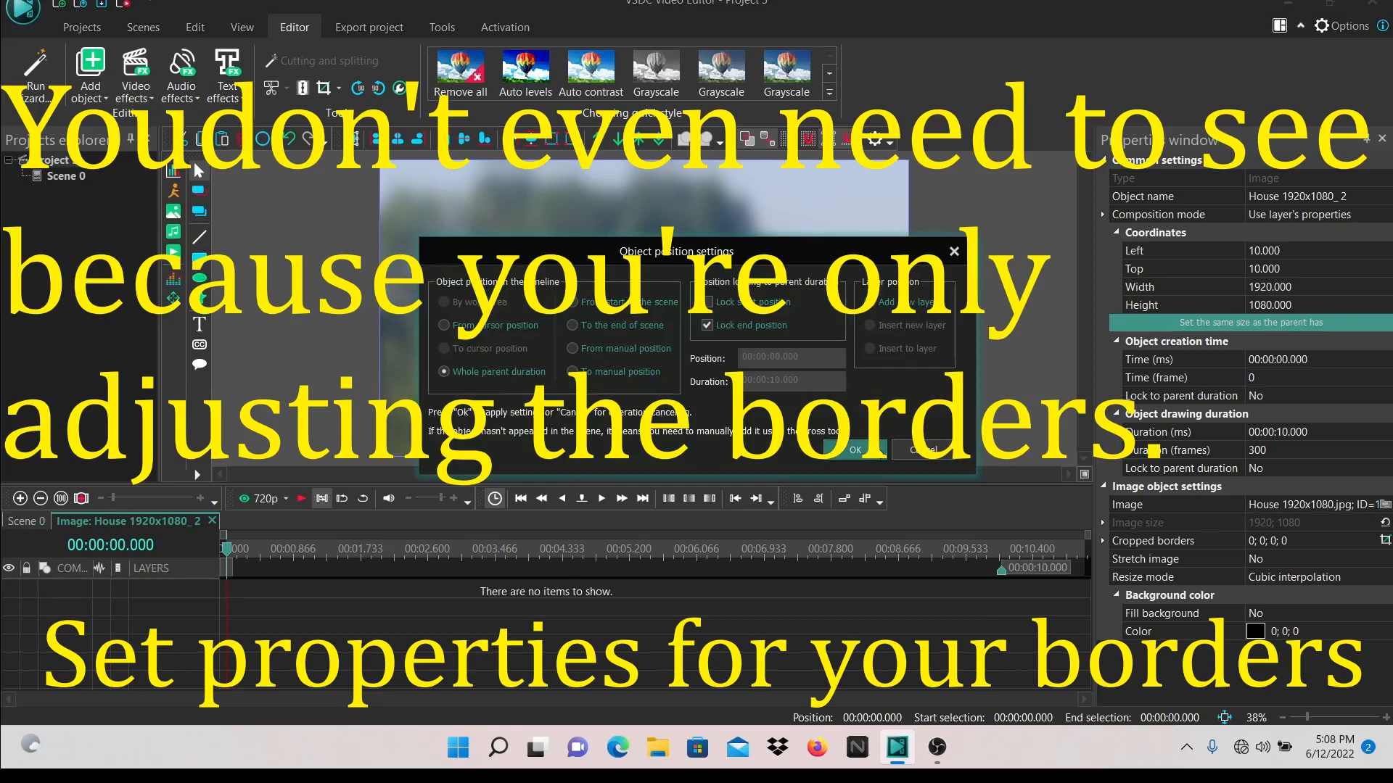
click(863, 448)
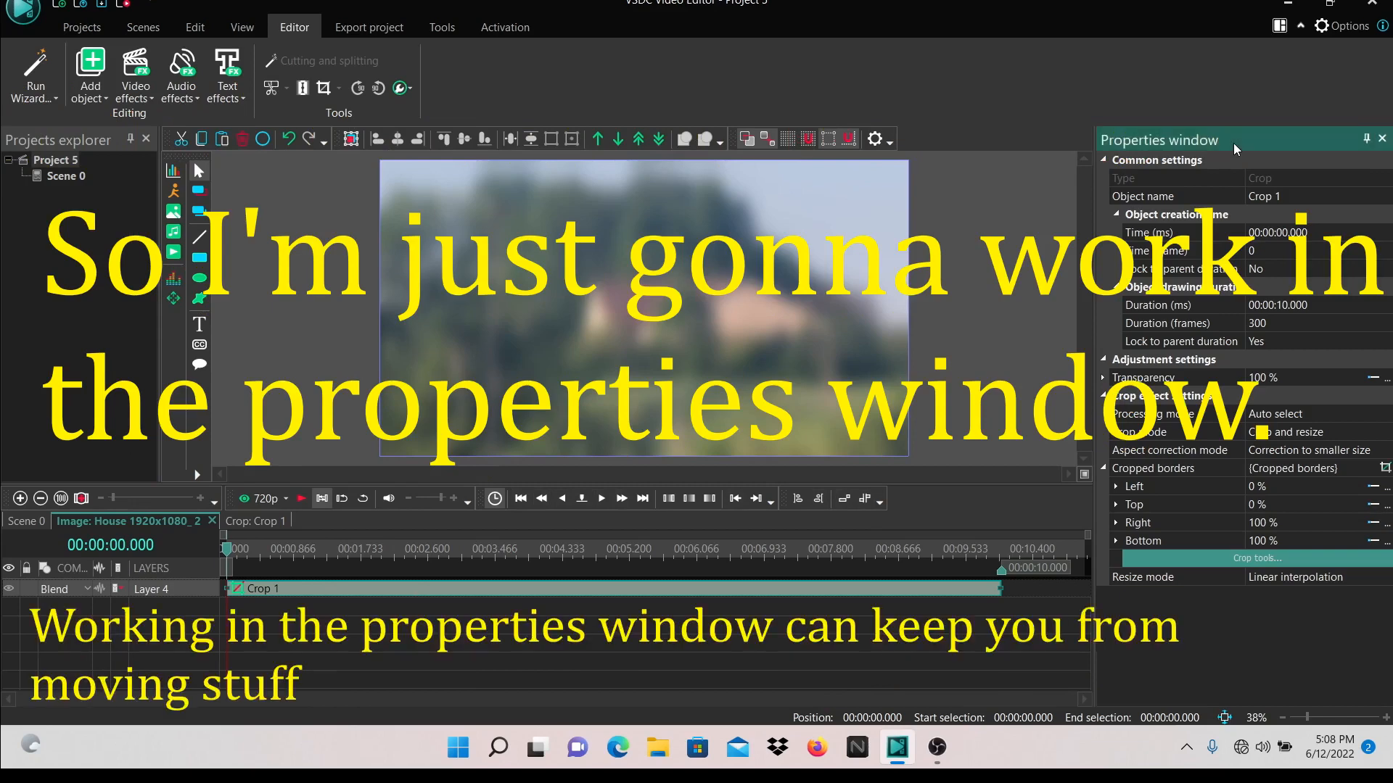
Undock and widen the Properties window, and change the effect's crop mode to Crop borders.
drag(1234, 142, 987, 87)
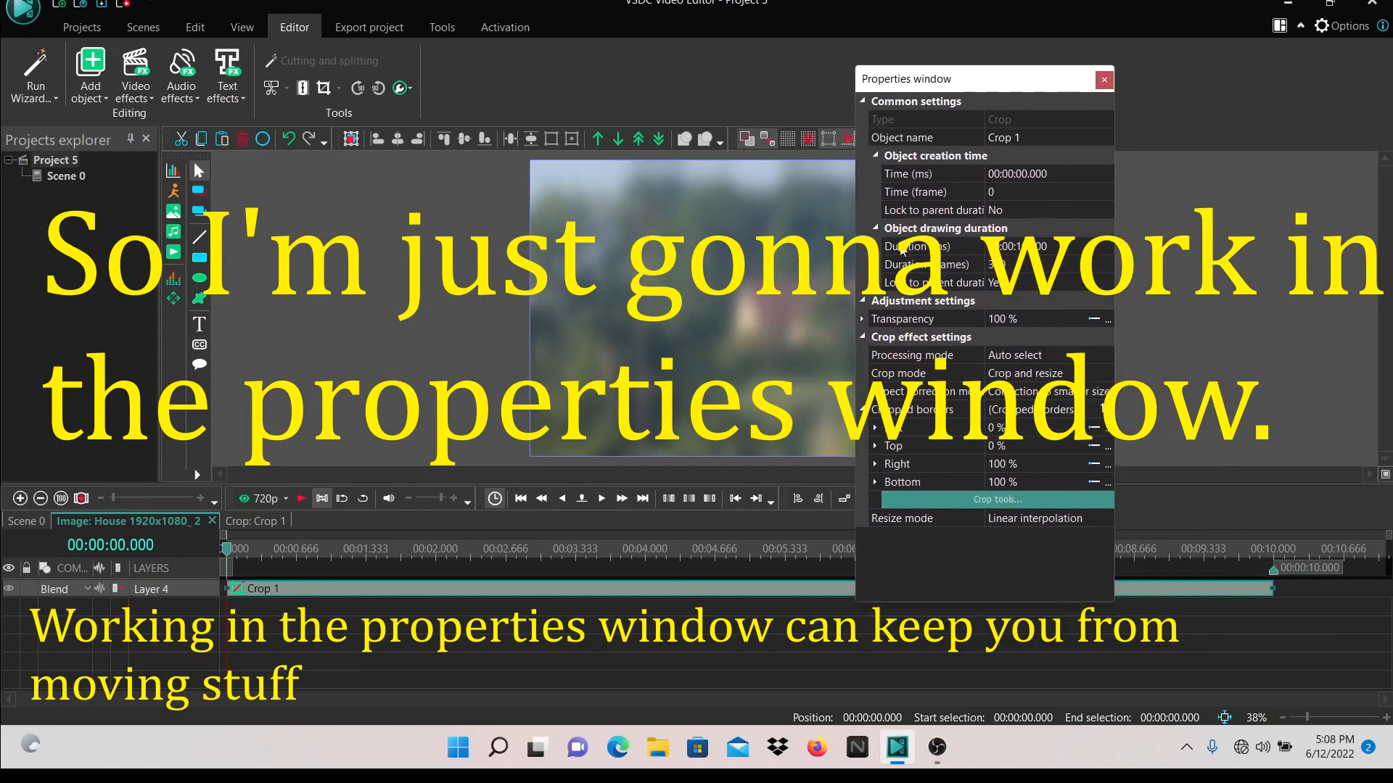
drag(848, 238, 486, 248)
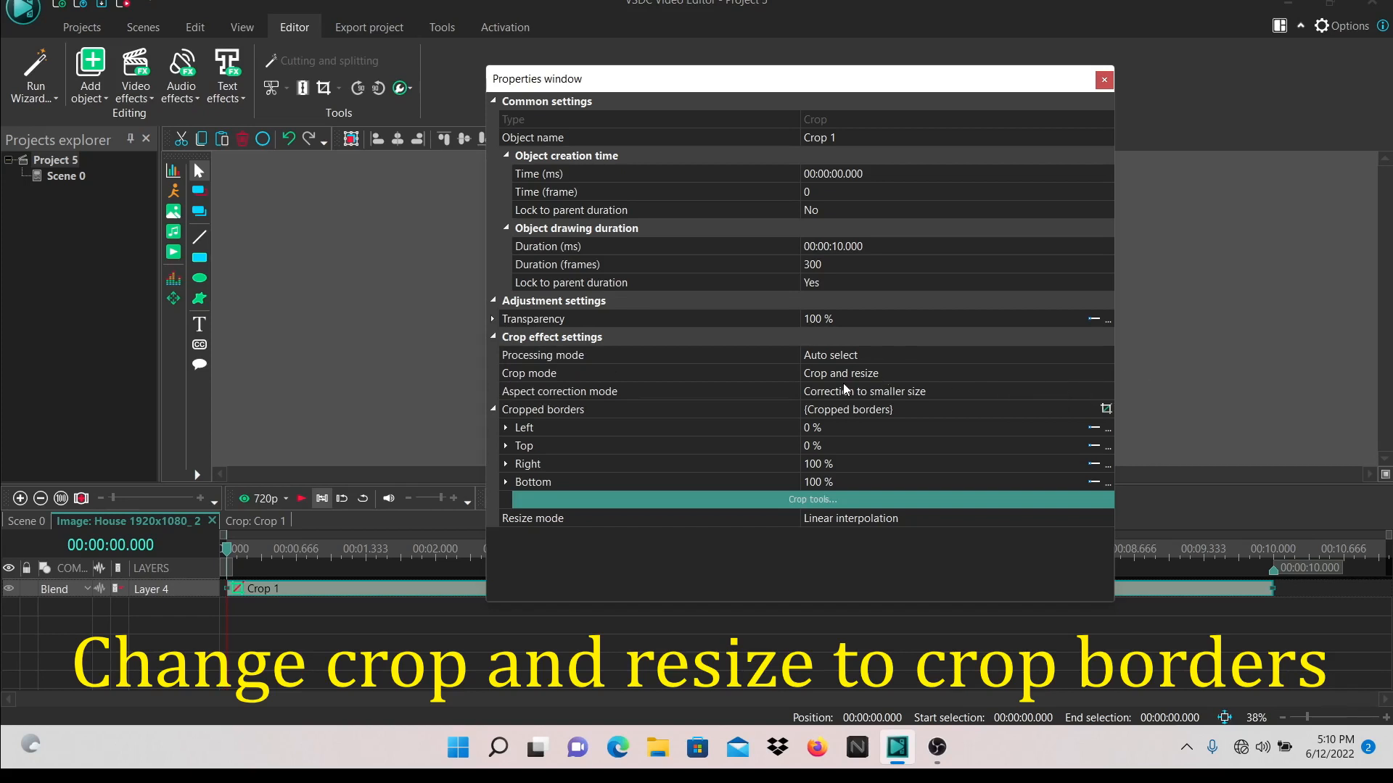
click(1039, 376)
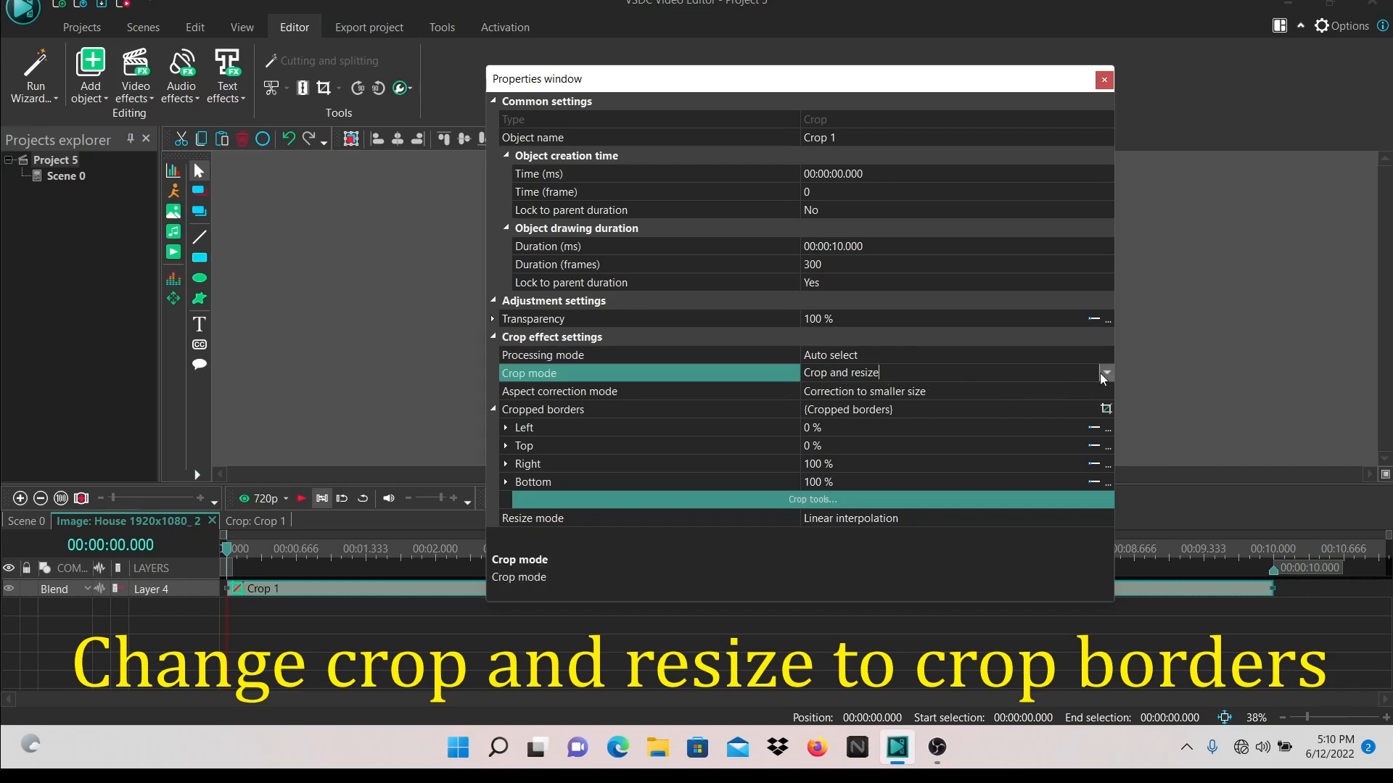
click(1103, 373)
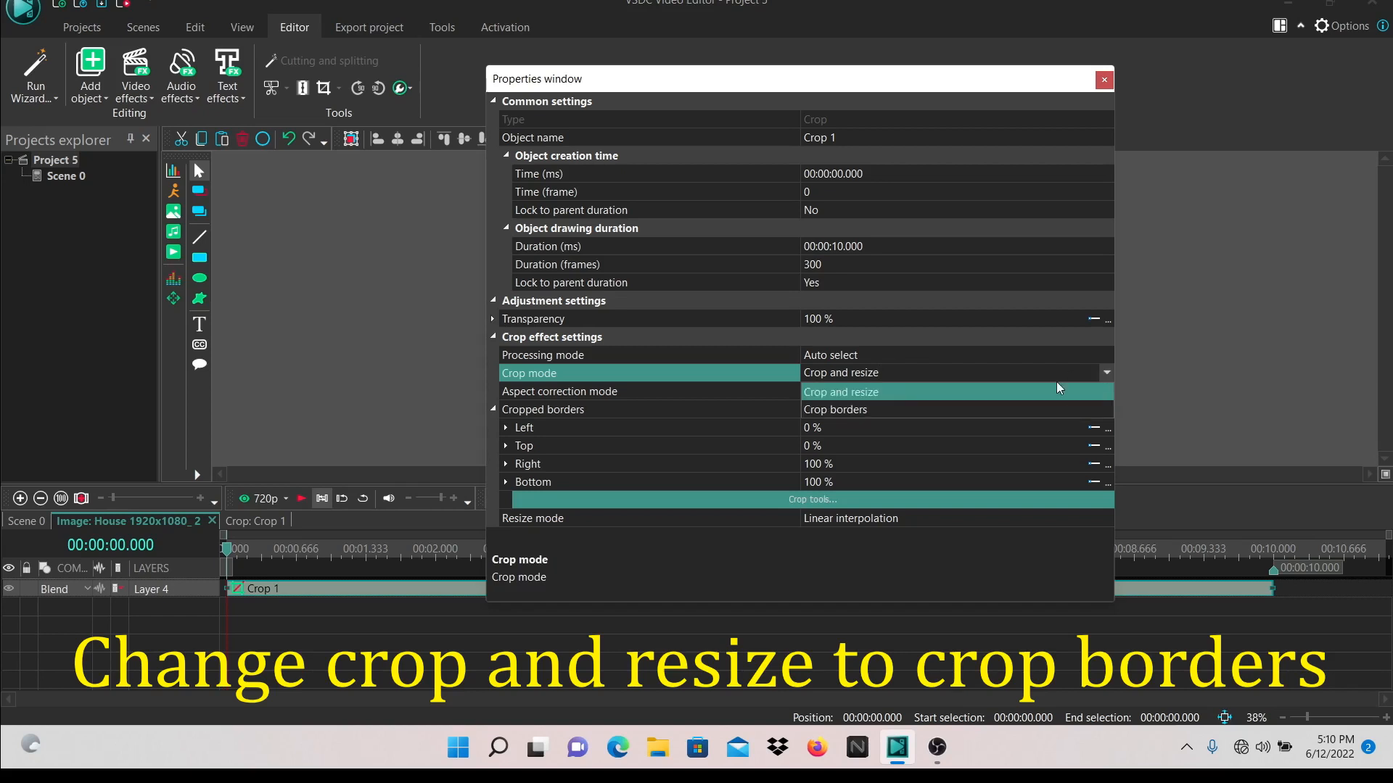
click(873, 410)
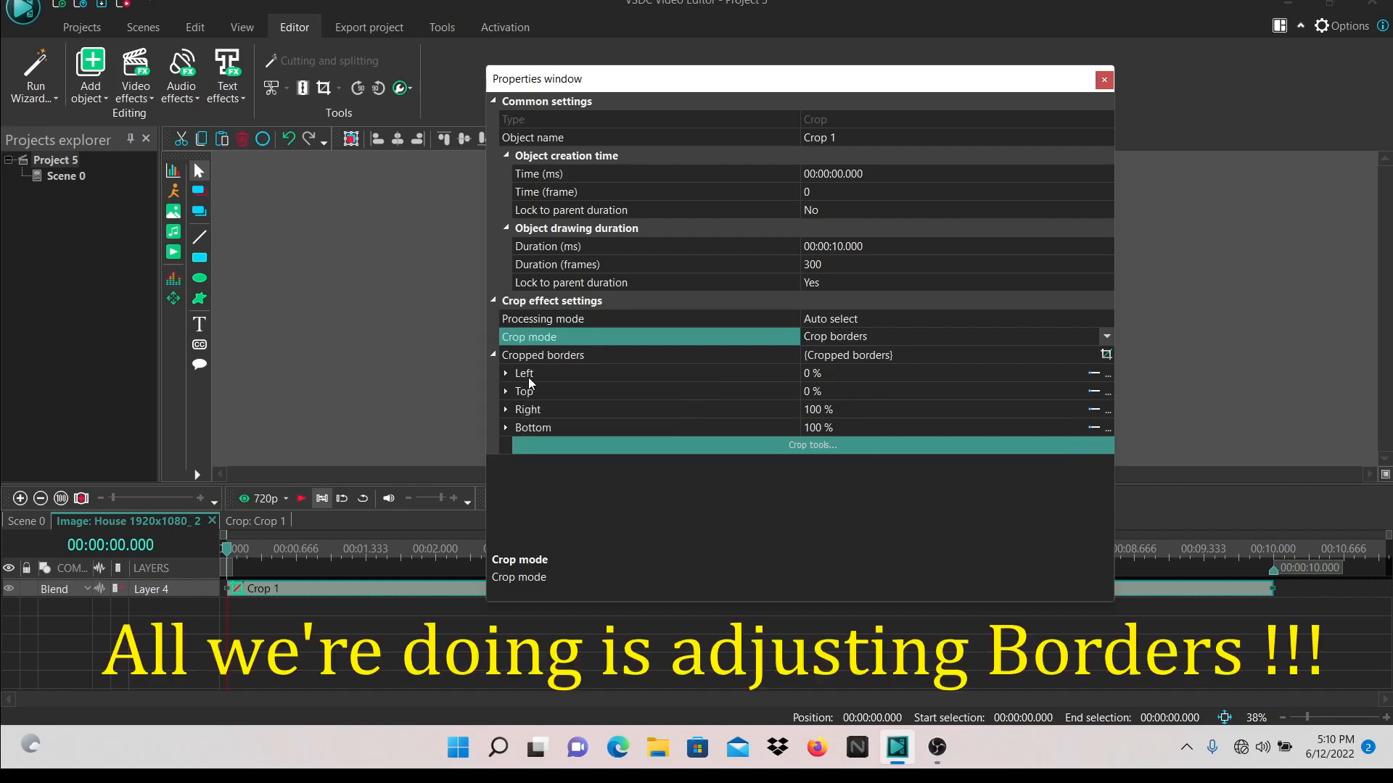
Set the crop's left border to 0; 50 % and its top border to 25; 25 %.
click(813, 374)
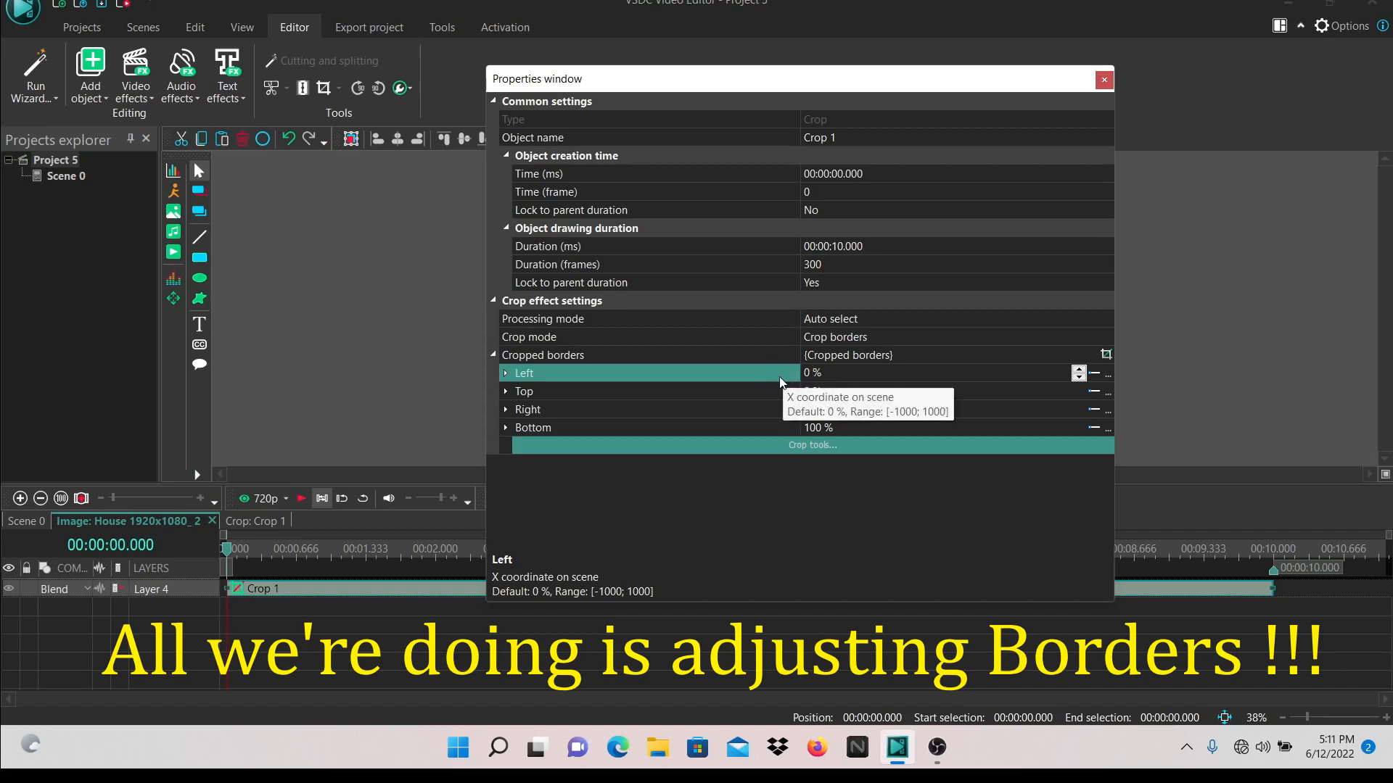
text(50)
key(Return)
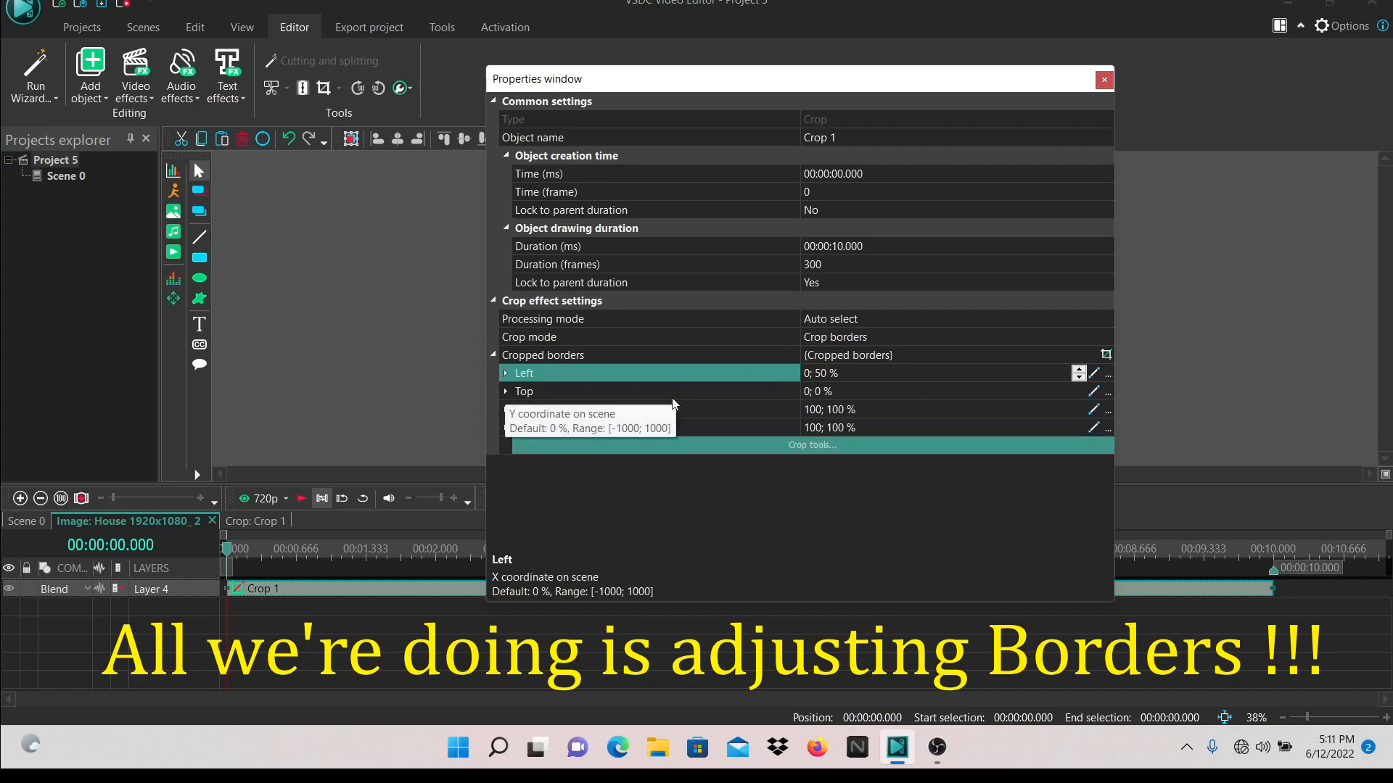
click(810, 395)
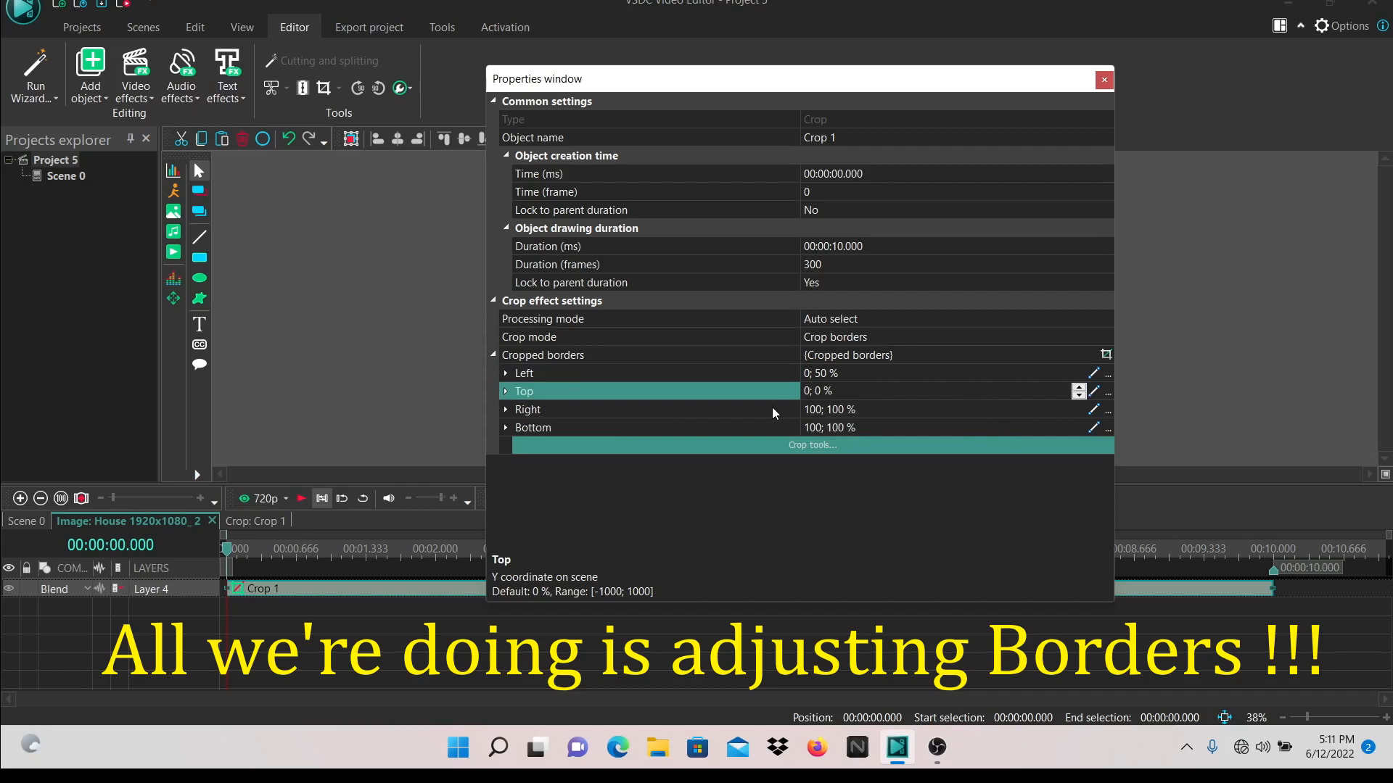
text(25)
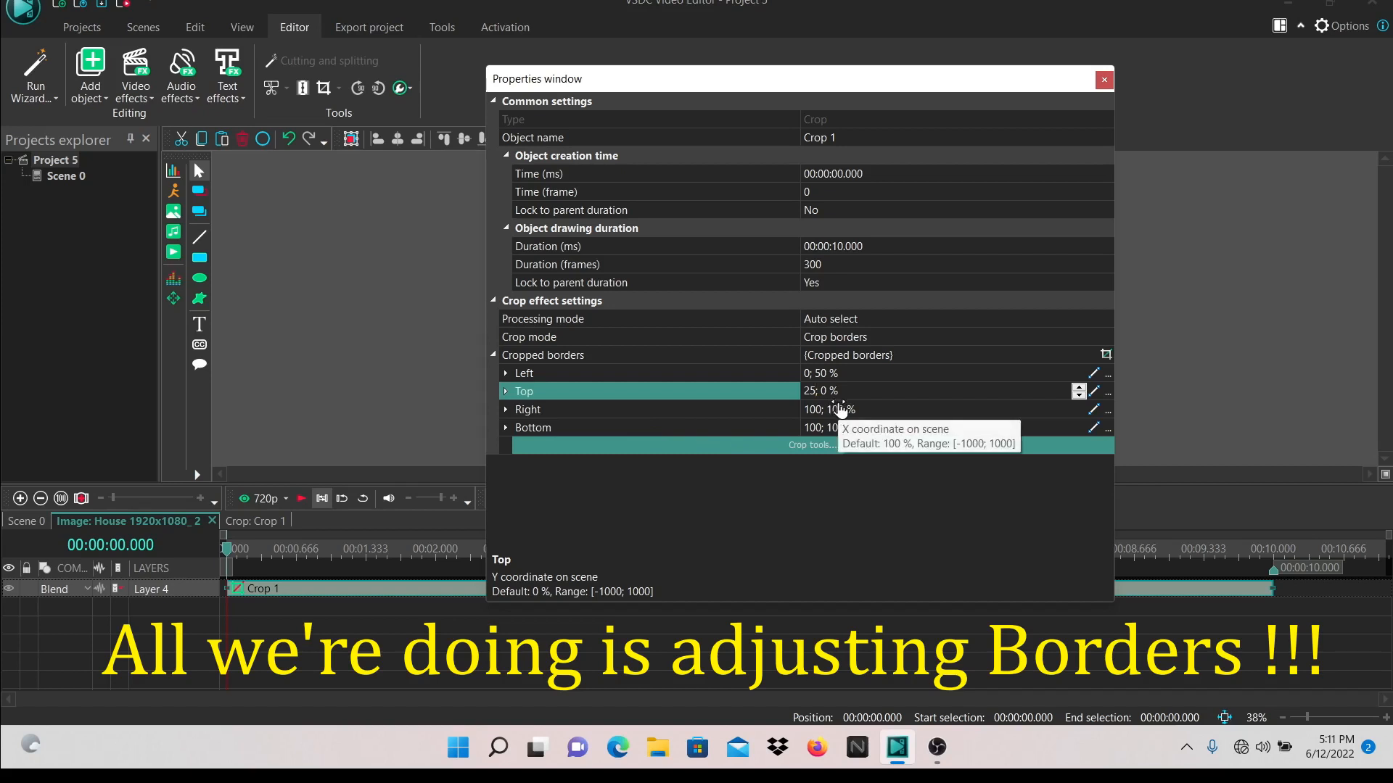
key(BackSpace)
text(25)
key(Return)
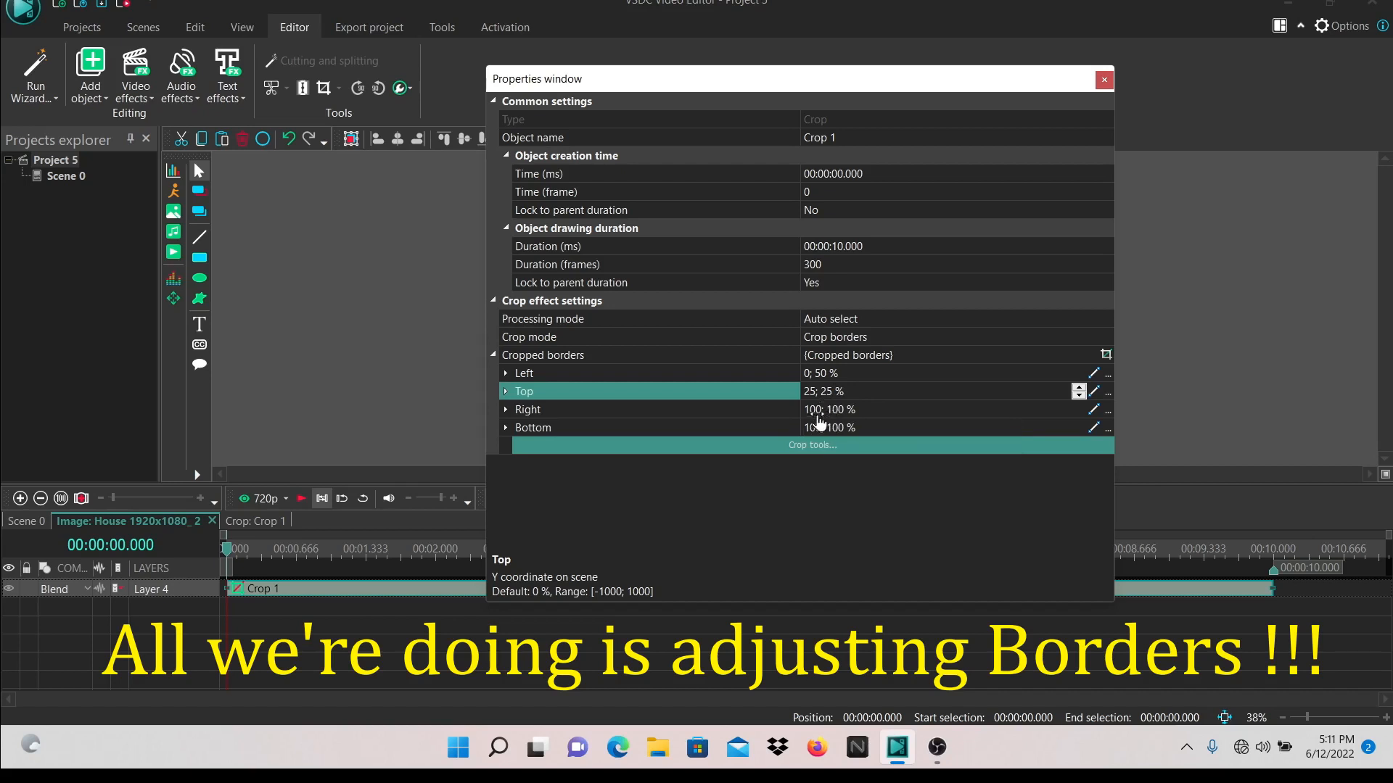
Set the crop's right border to 50; 100 %.
click(821, 412)
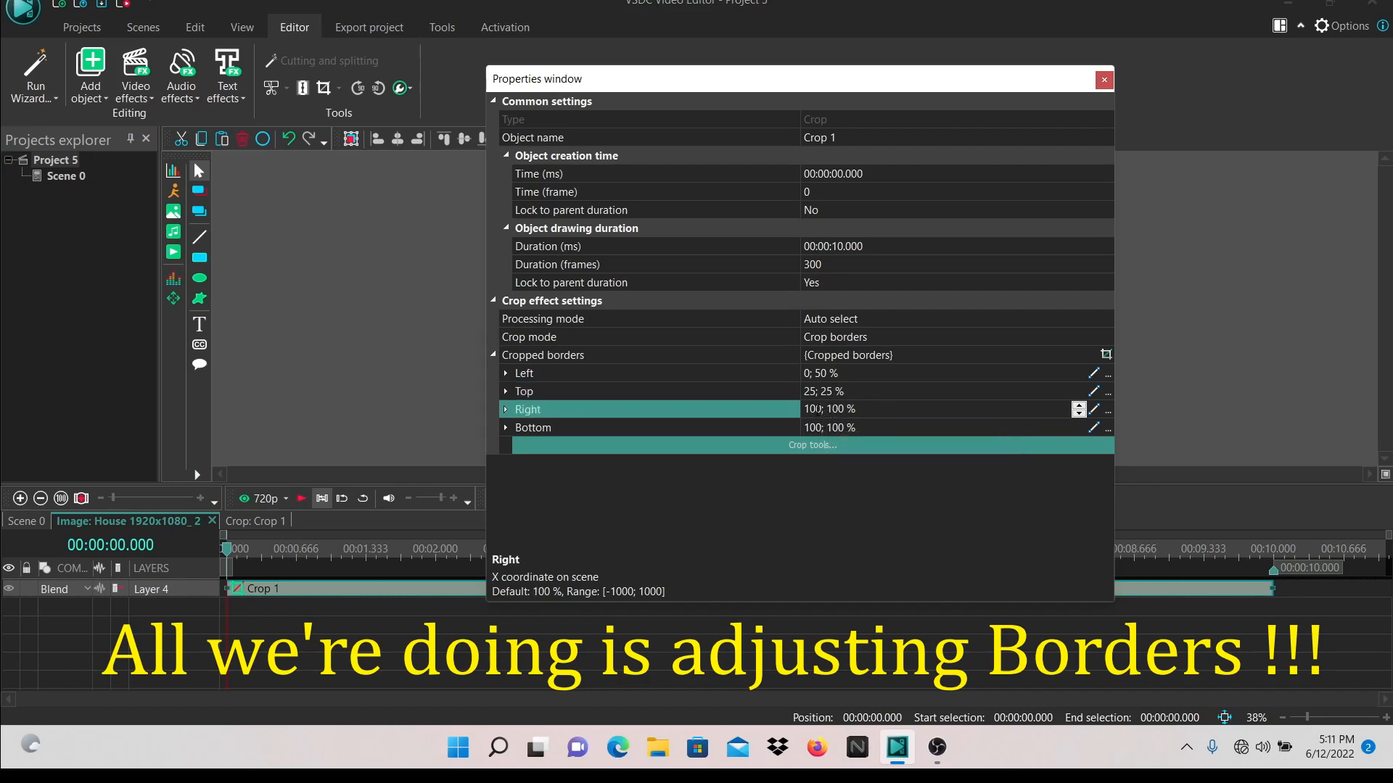
key(BackSpace)
key(BackSpace)
key(BackSpace)
text(50)
Set the crop's bottom border to 75; 75 % and close the Properties window.
click(817, 427)
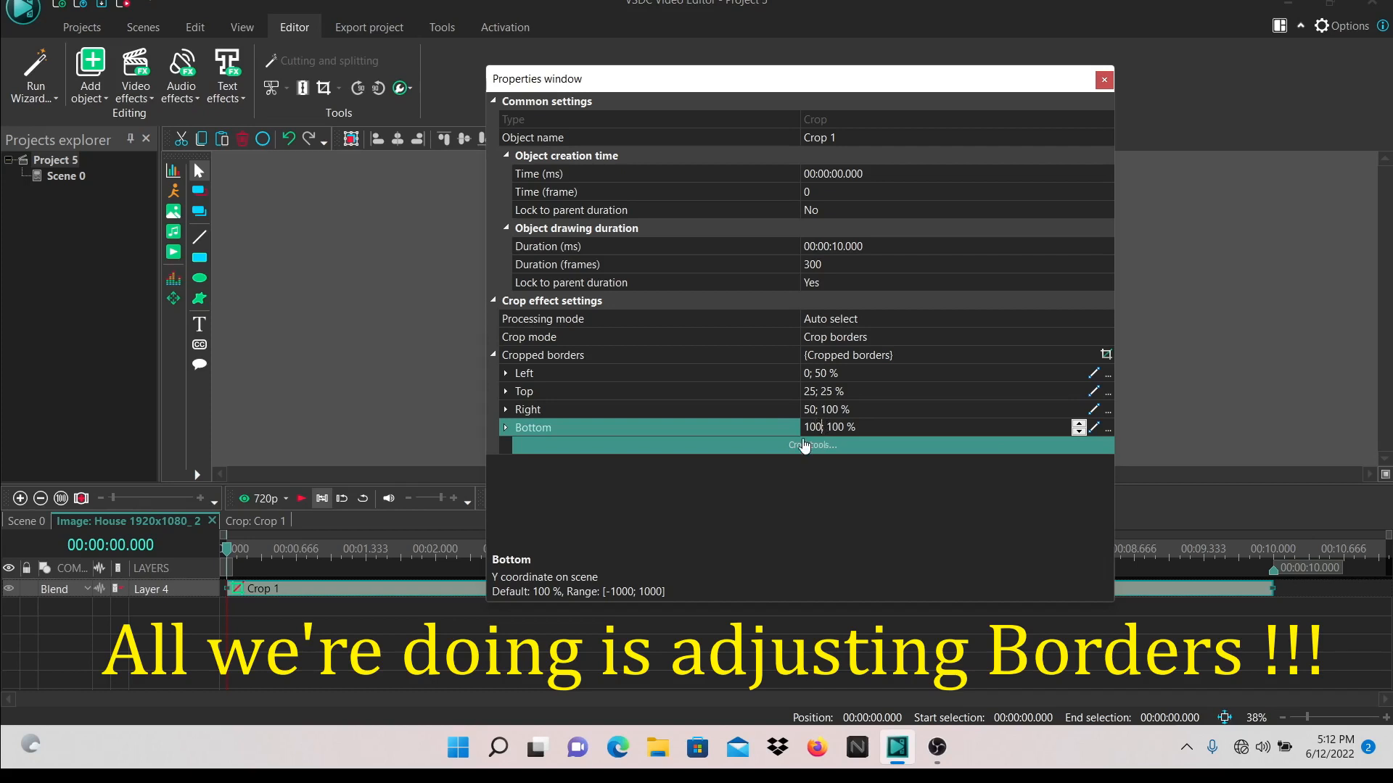
key(BackSpace)
key(BackSpace)
key(BackSpace)
text(75)
key(BackSpace)
key(BackSpace)
key(BackSpace)
text(75; 75)
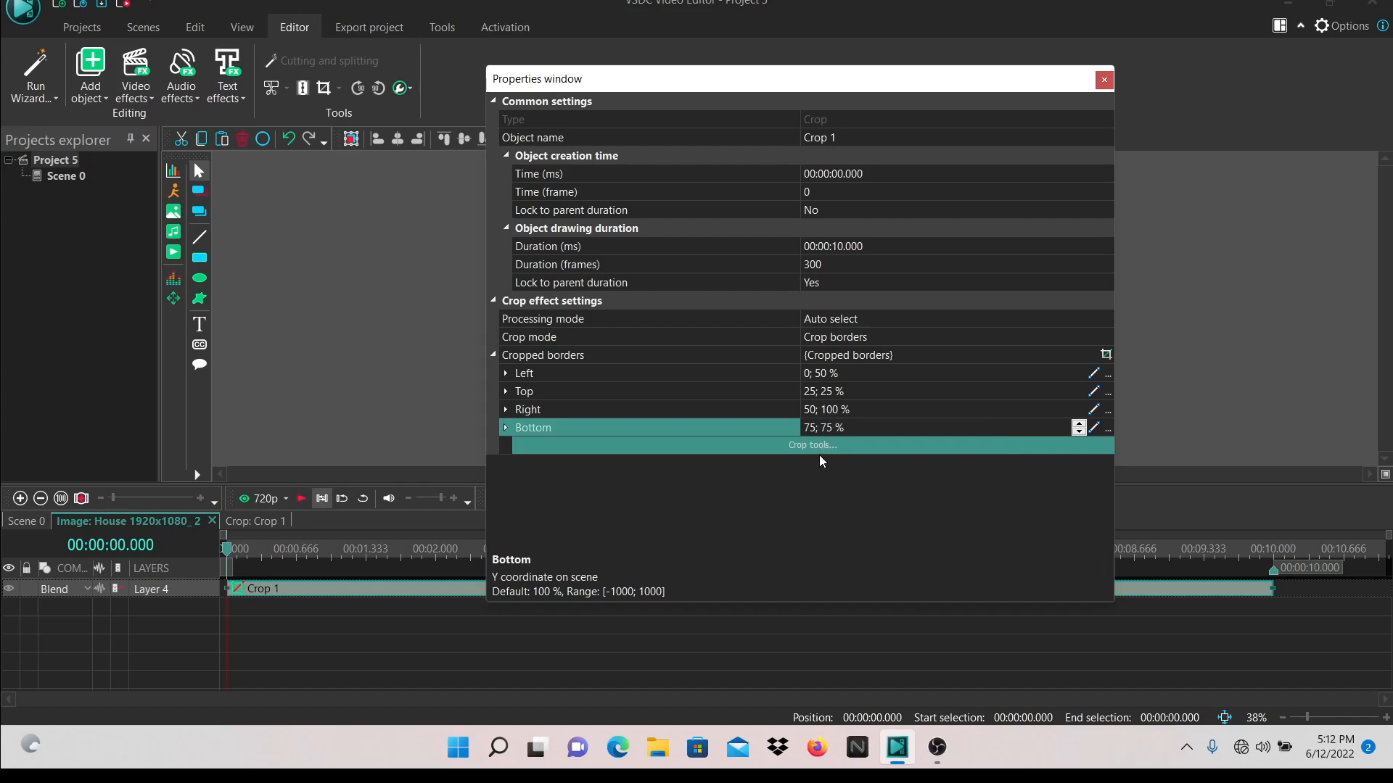
click(1104, 81)
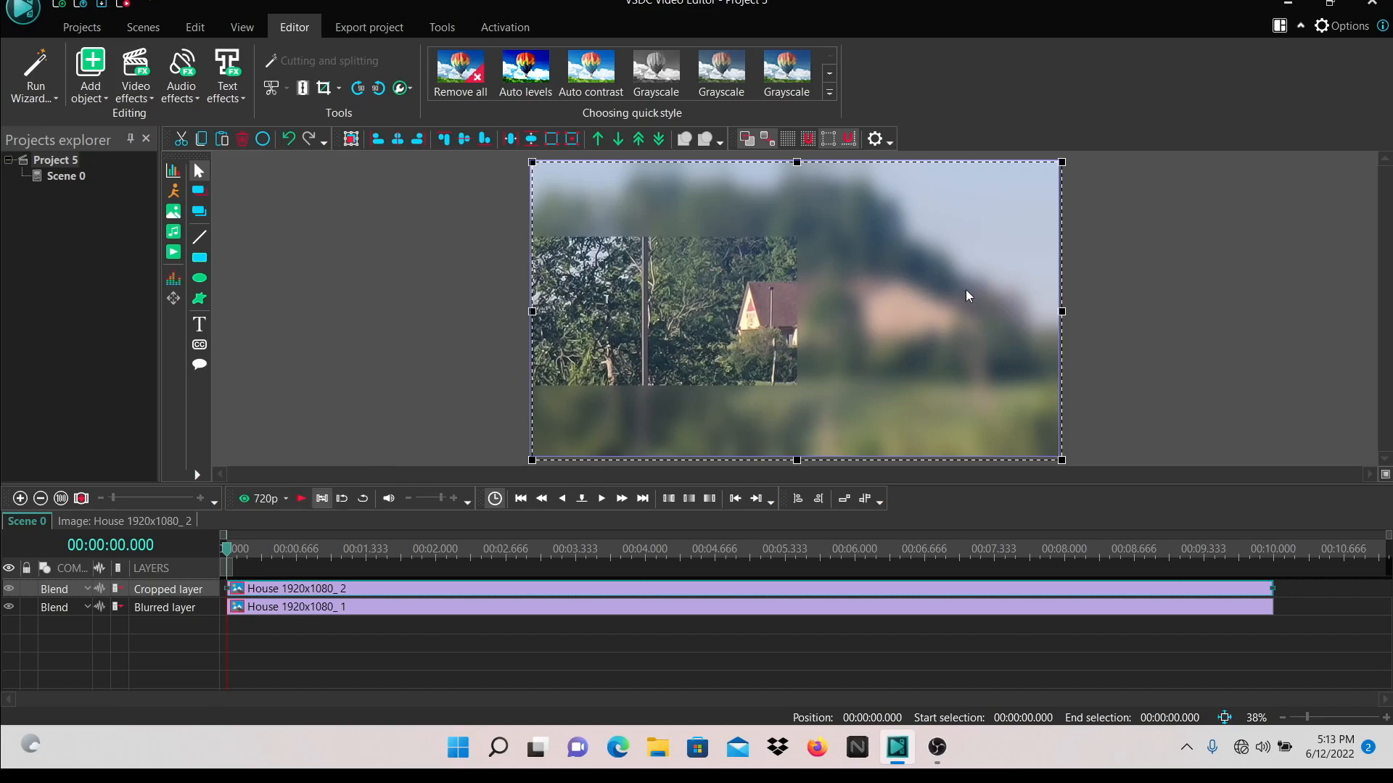
Preview the scene to check the animated crop movement over the blurred image.
click(300, 500)
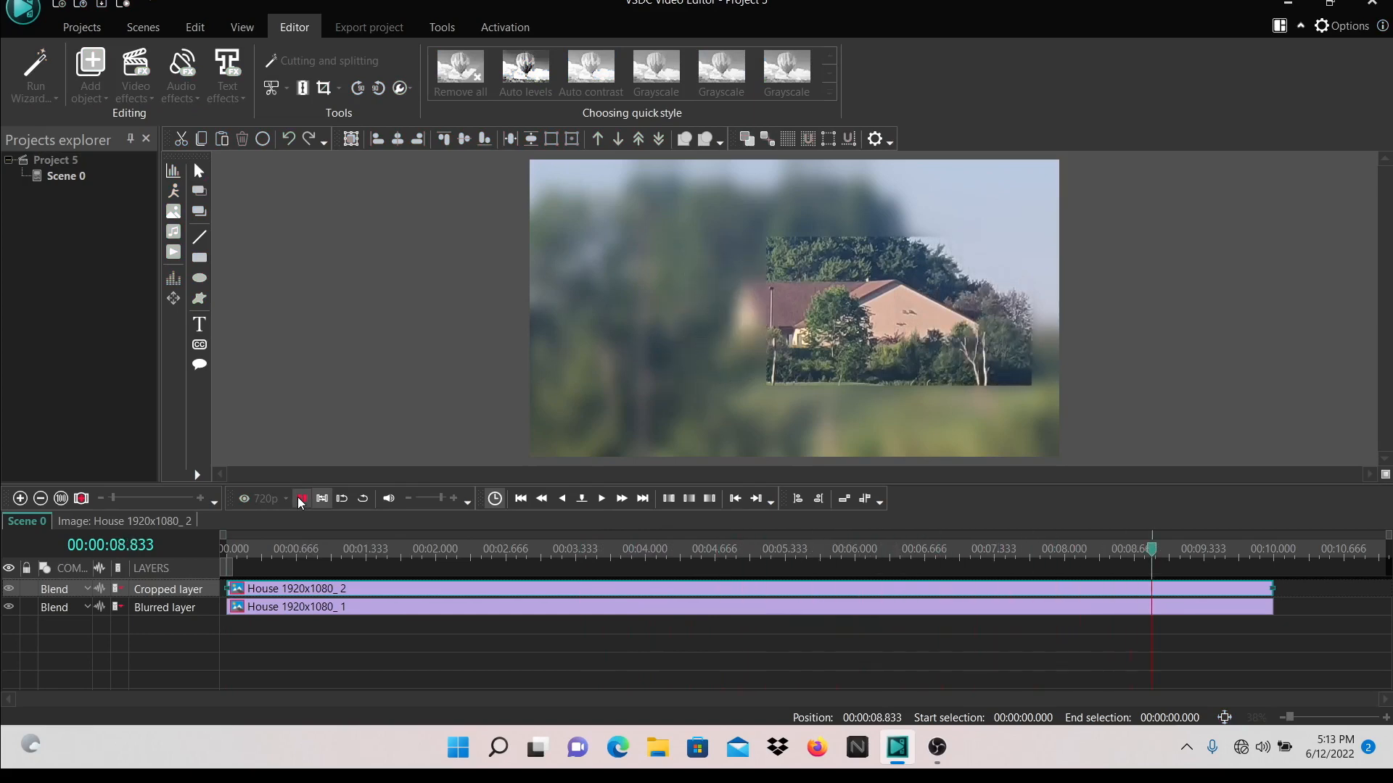
click(300, 499)
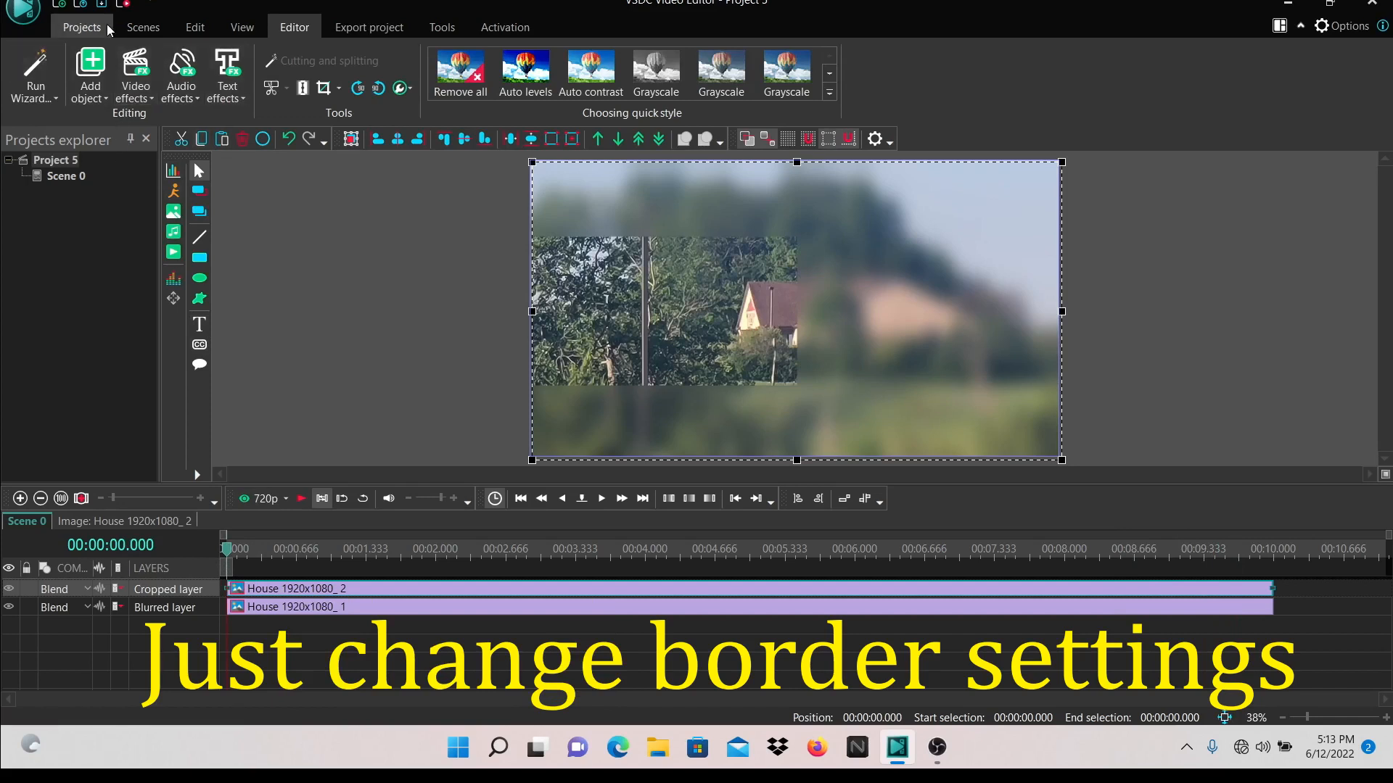
Show the Properties window and select the Crop 1 effect inside the cropped layer's House image.
click(247, 29)
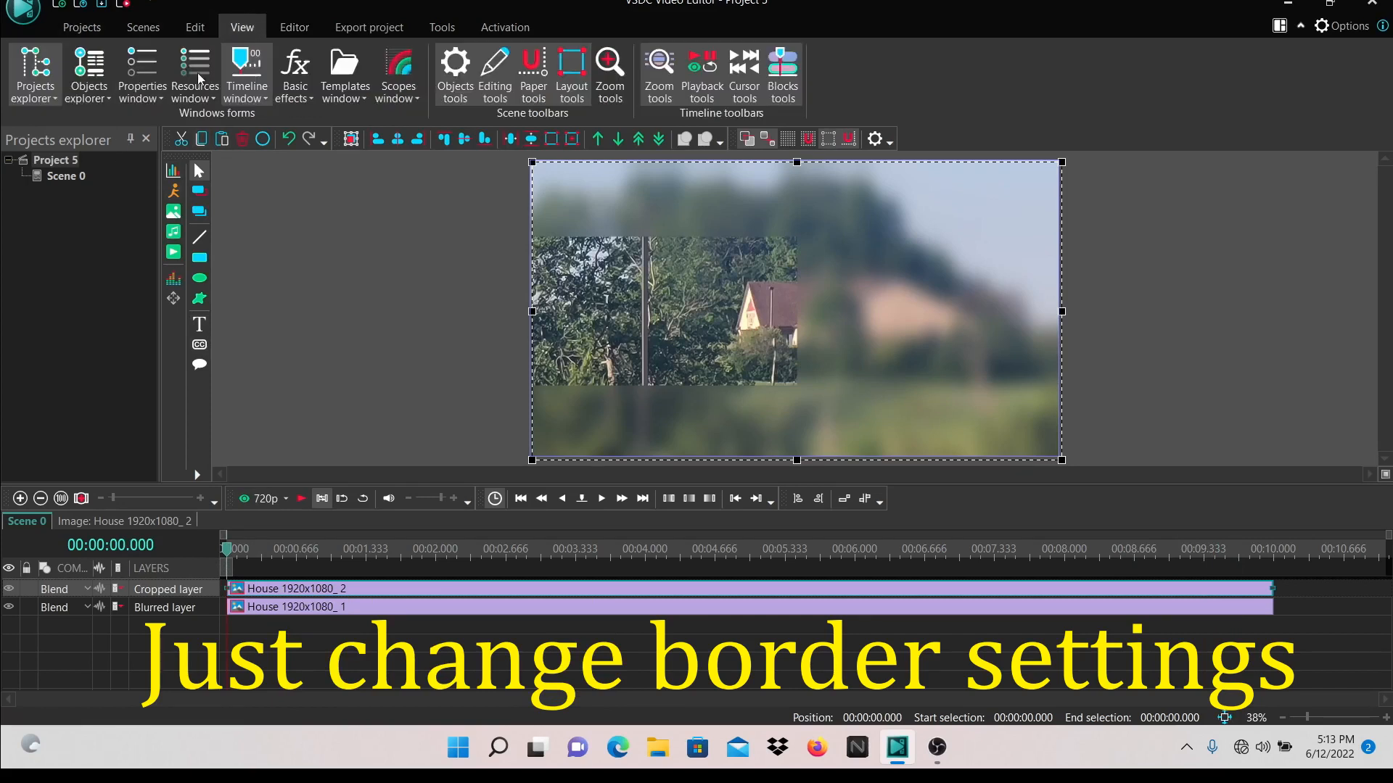
click(156, 95)
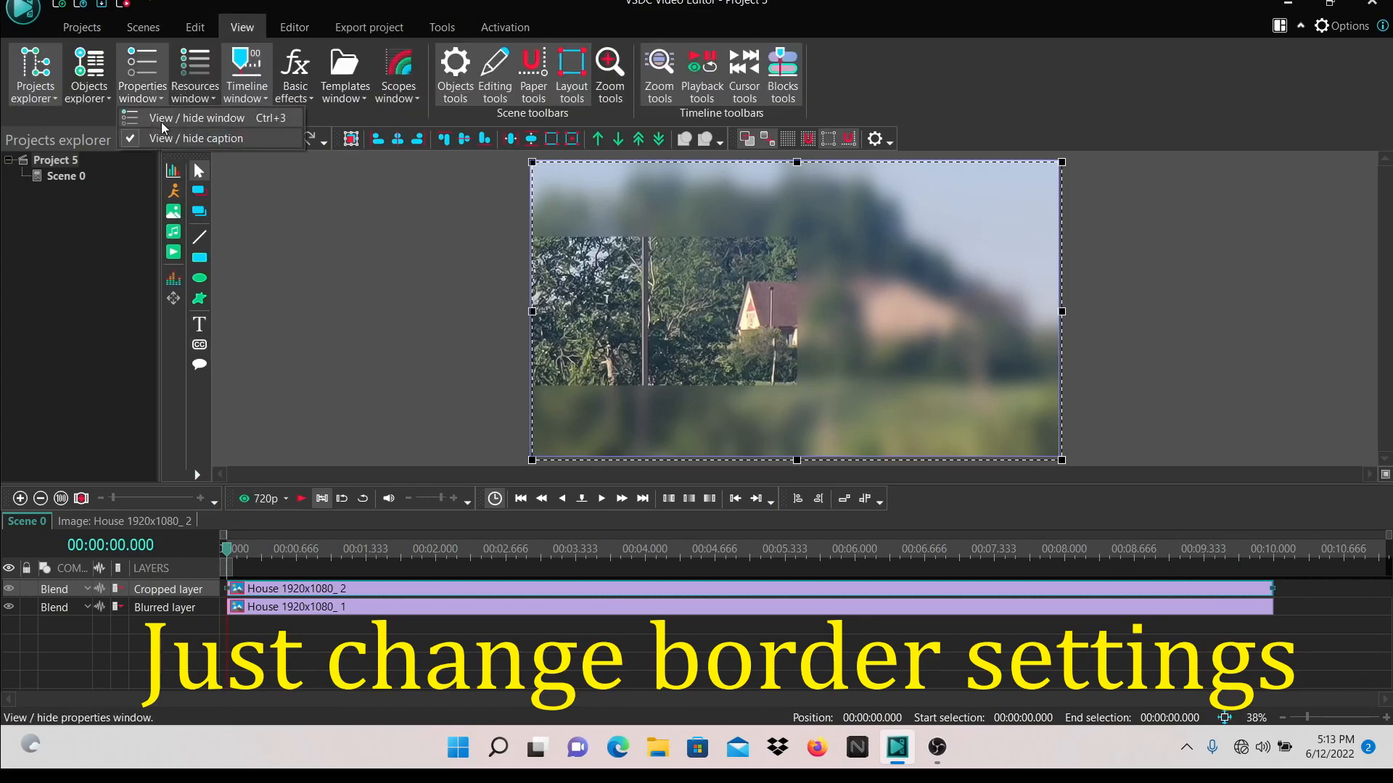
click(161, 122)
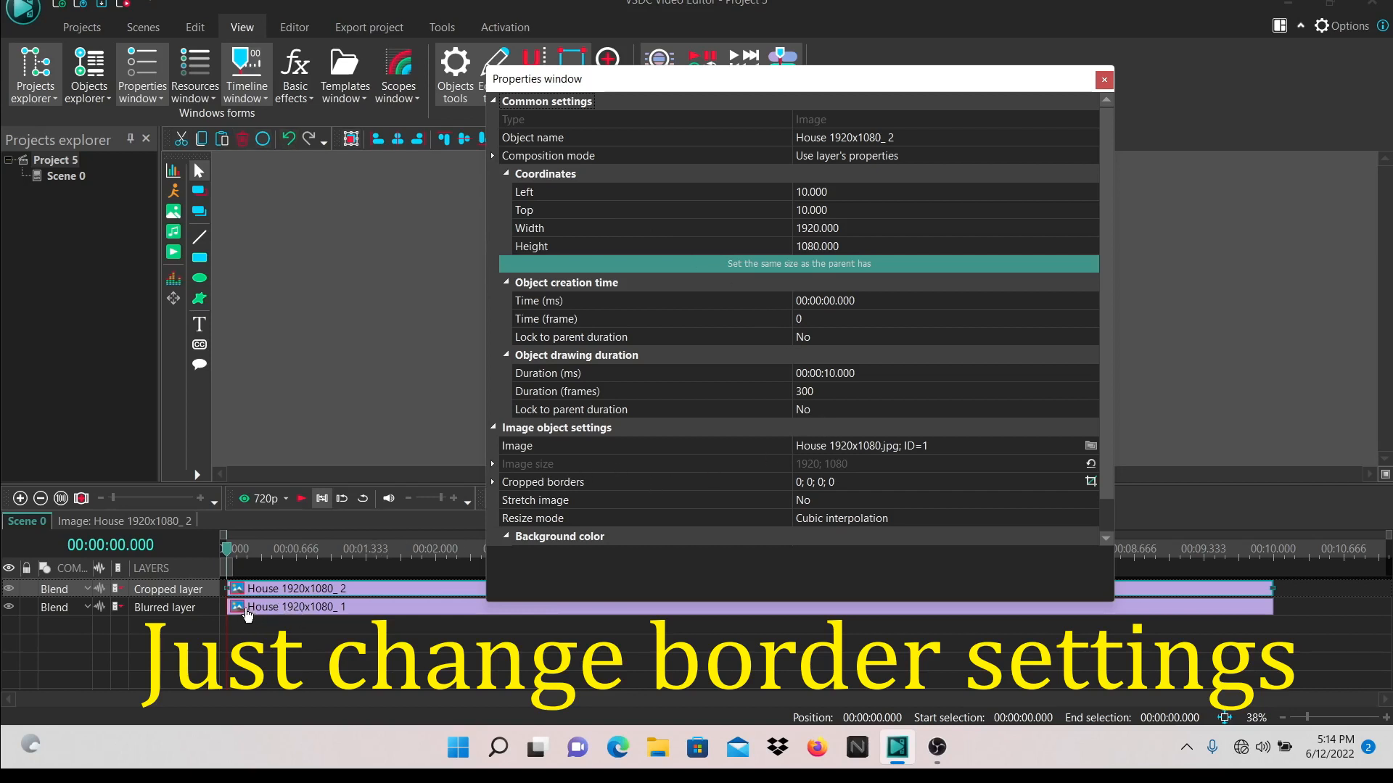
click(267, 594)
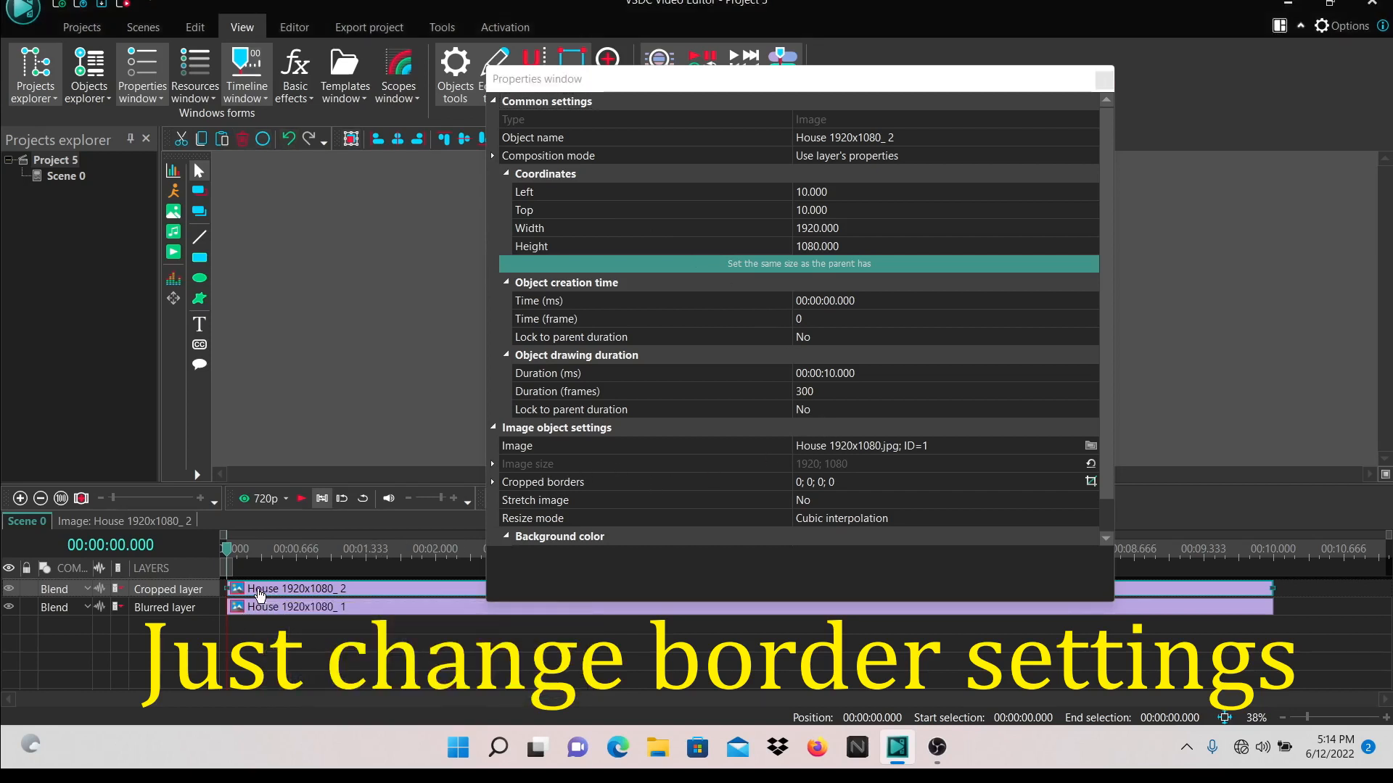
double_click(260, 593)
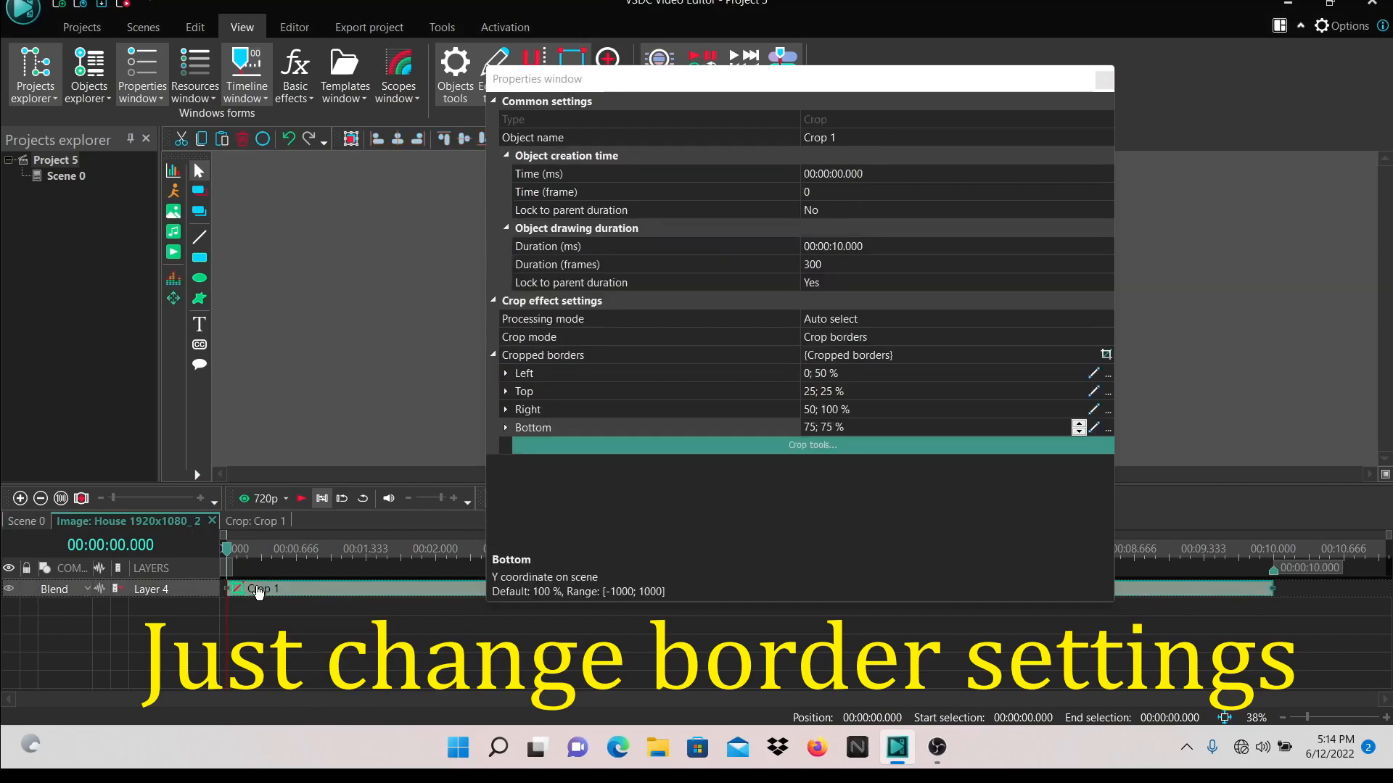
click(35, 522)
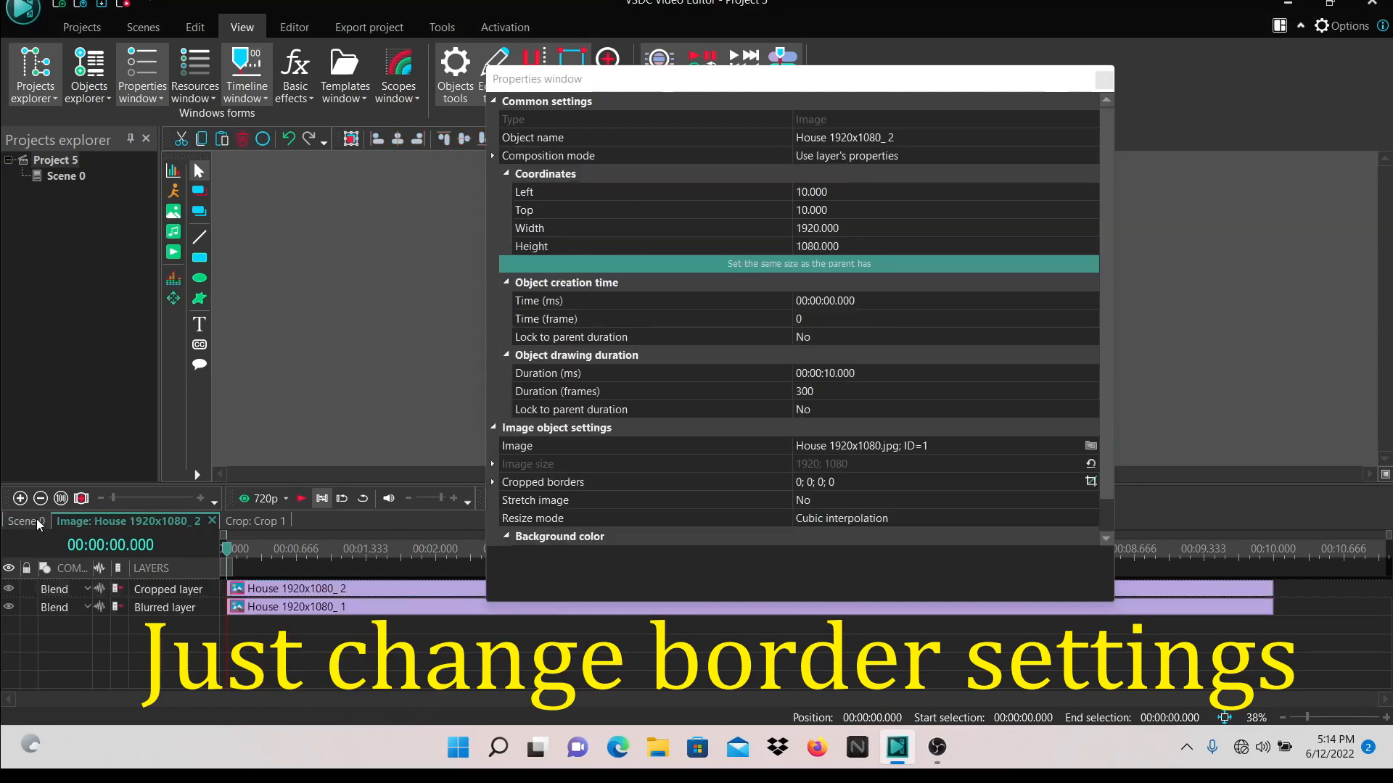
double_click(253, 592)
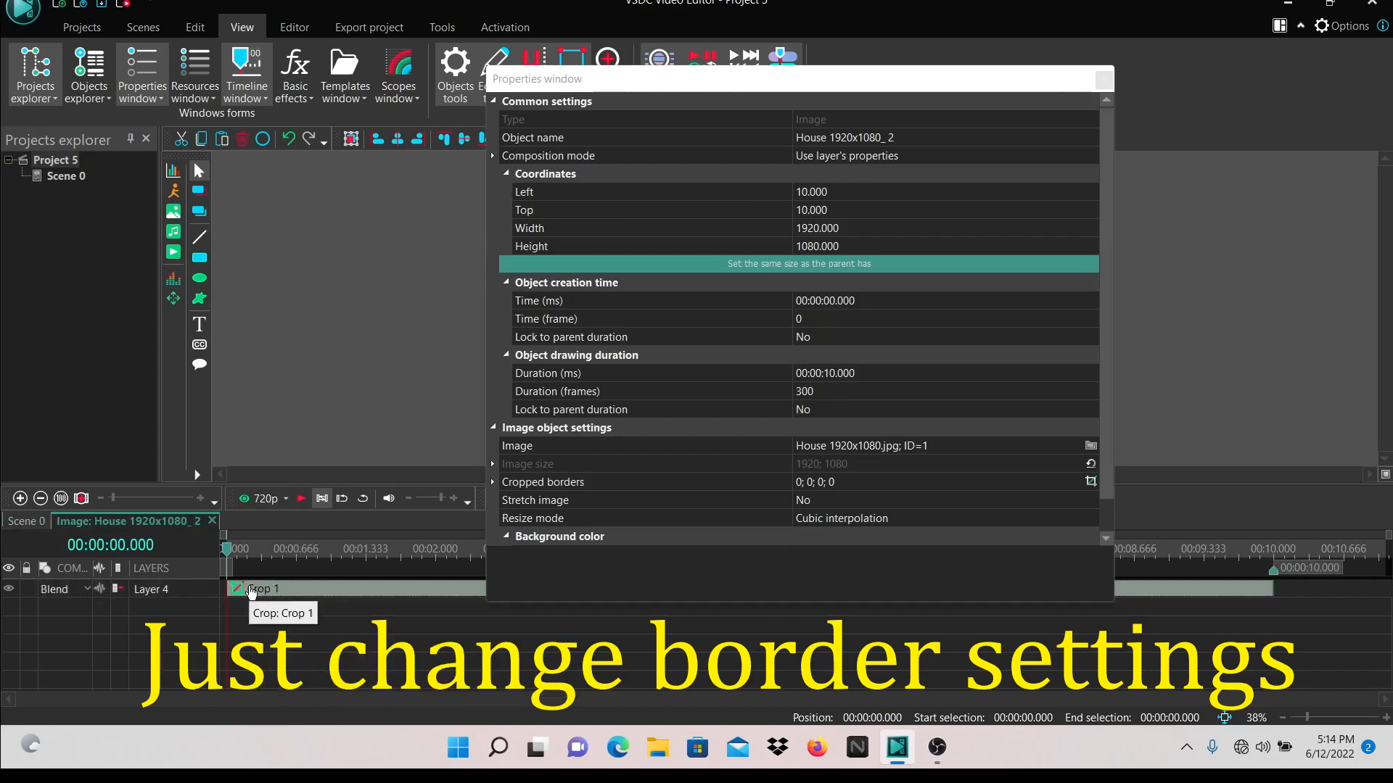
click(251, 592)
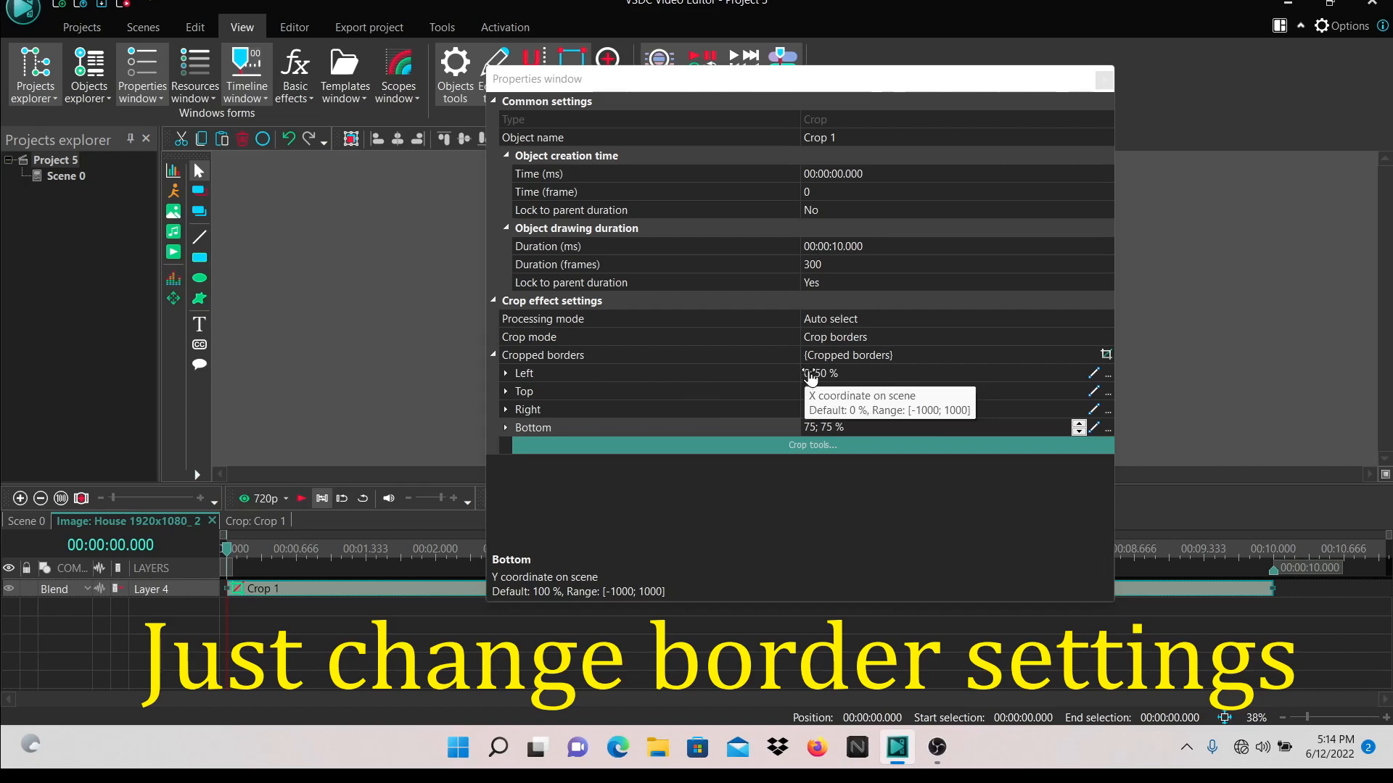
Set the Crop 1 effect's left border to 50; 0 % to reverse its movement.
click(810, 376)
click(810, 373)
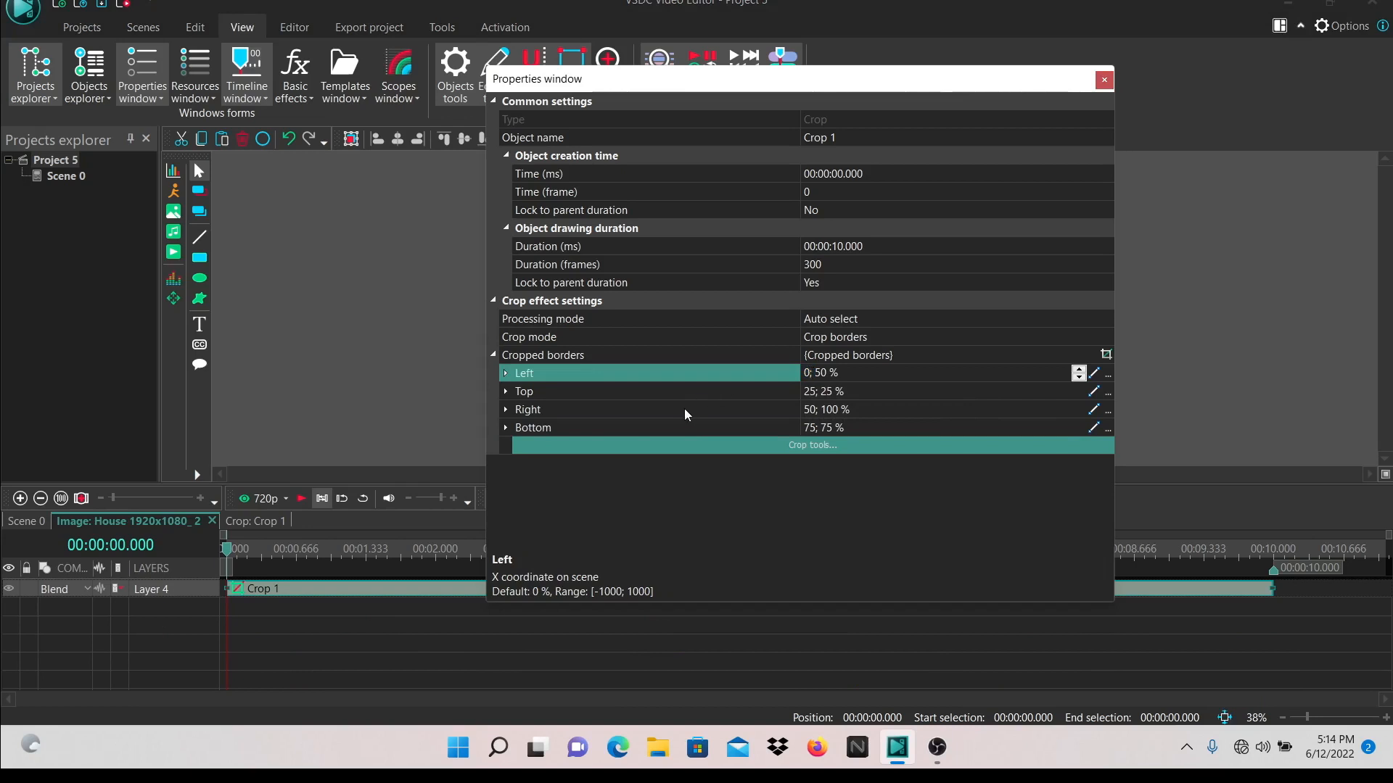
key(BackSpace)
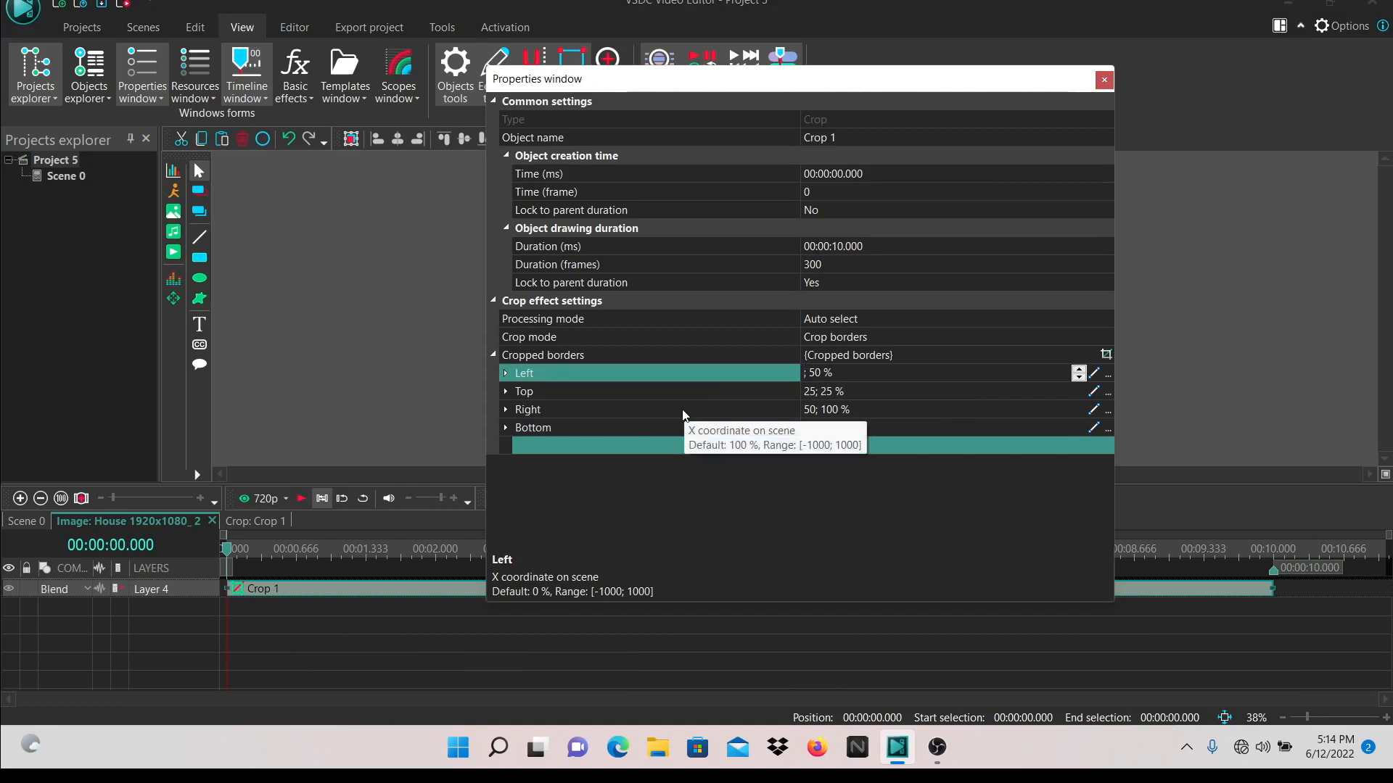
text(50)
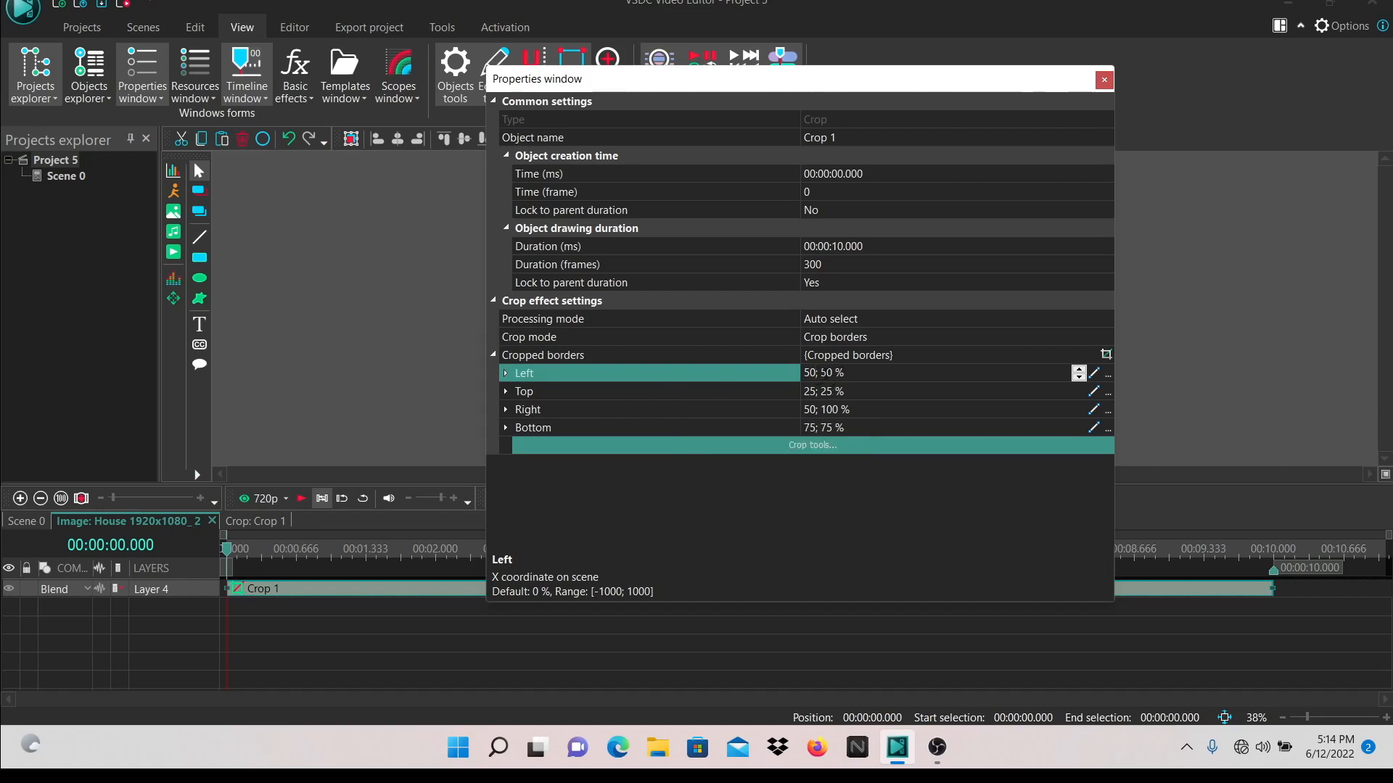
key(Right)
key(Right)
key(Right)
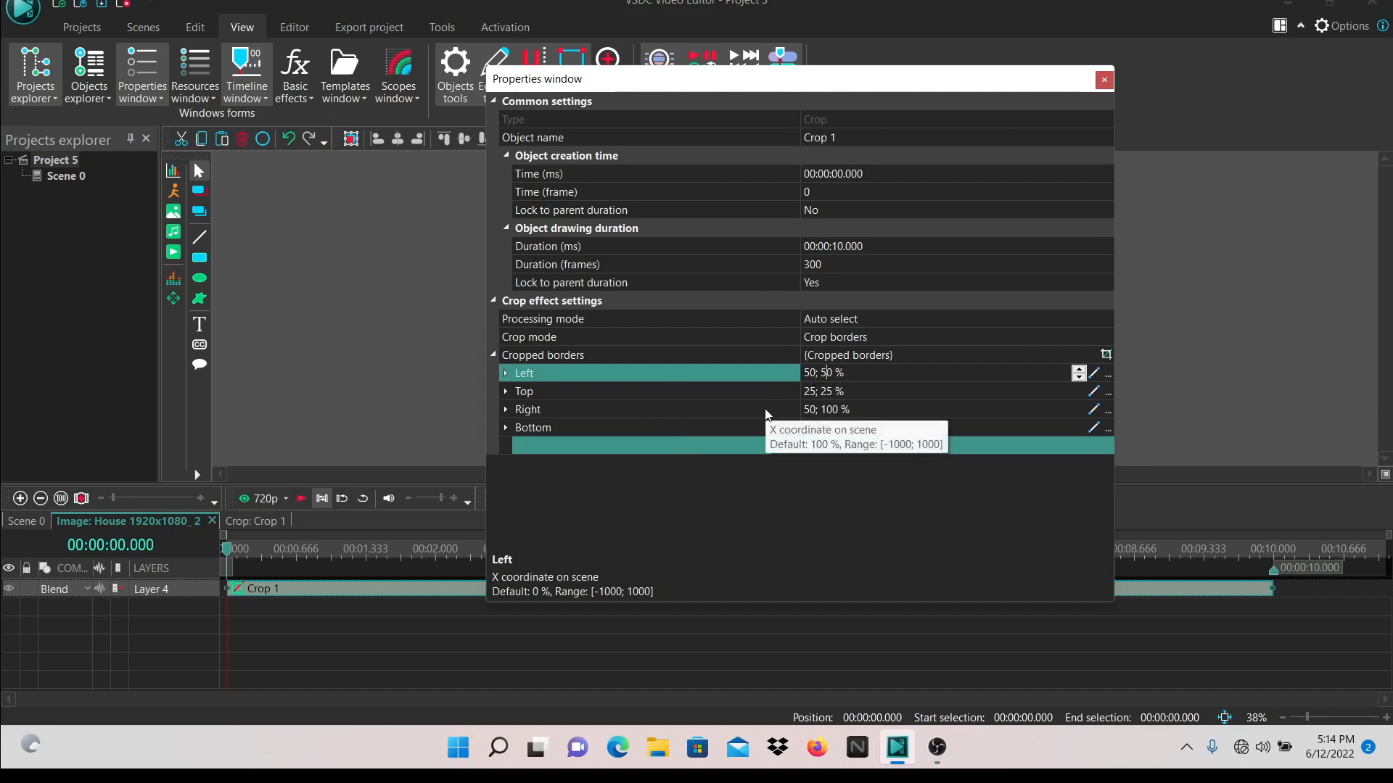
key(BackSpace)
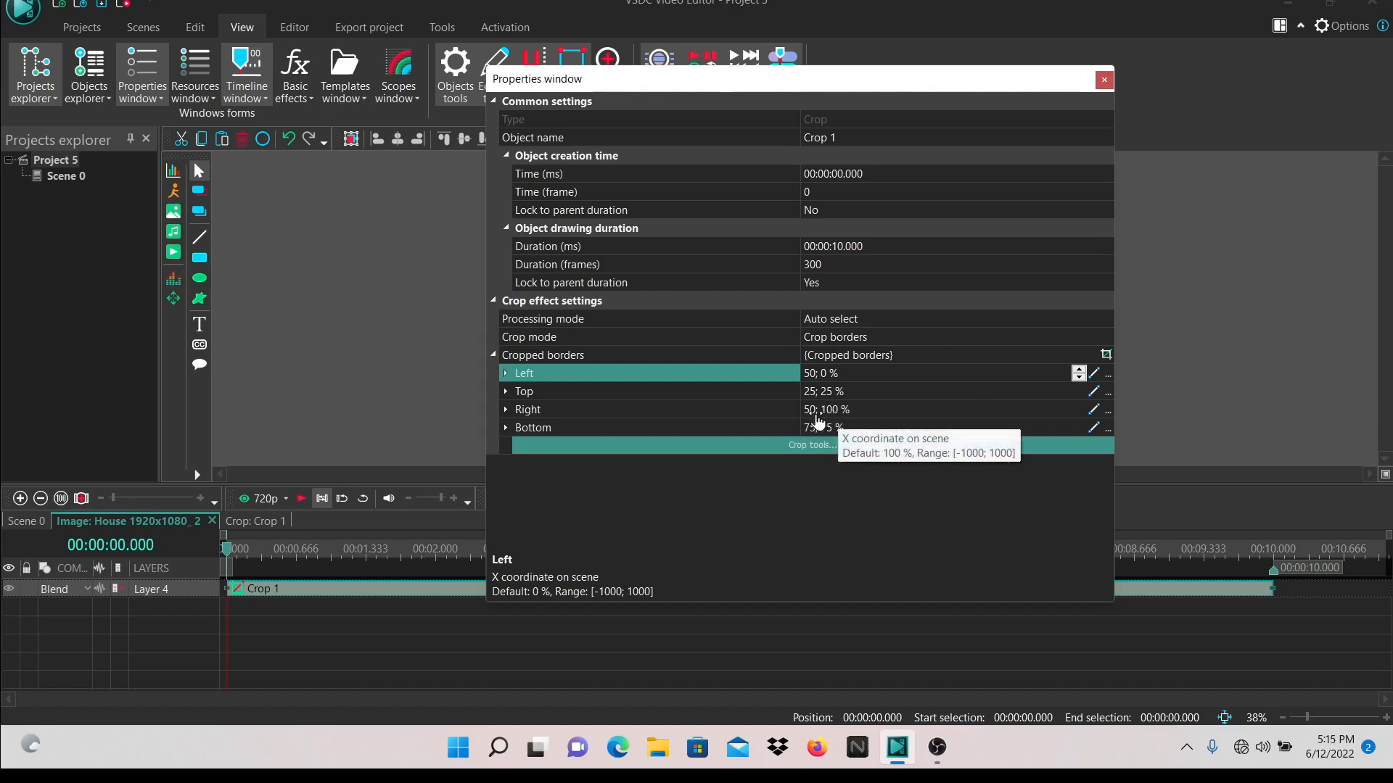
Set the Crop 1 effect's right border to 100; 50 %.
double_click(811, 410)
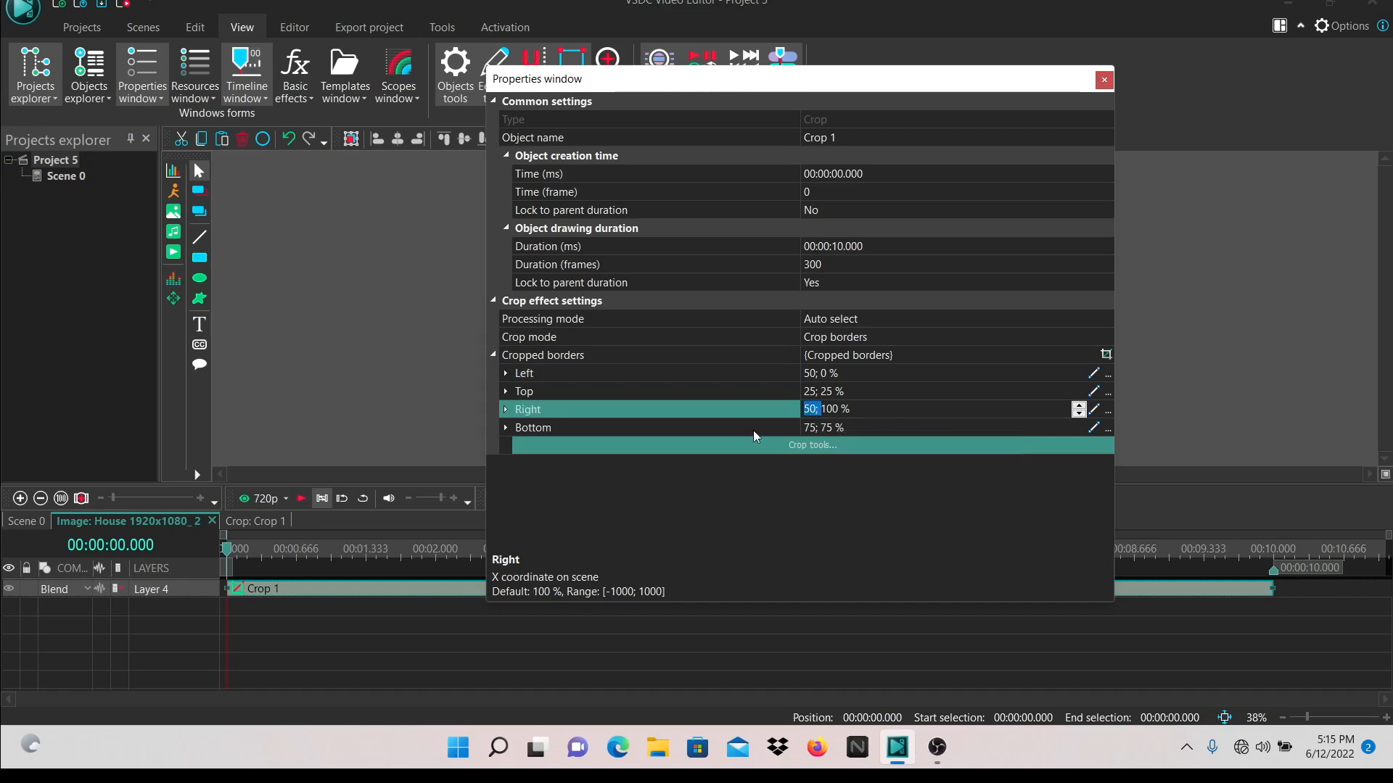
key(BackSpace)
text(100)
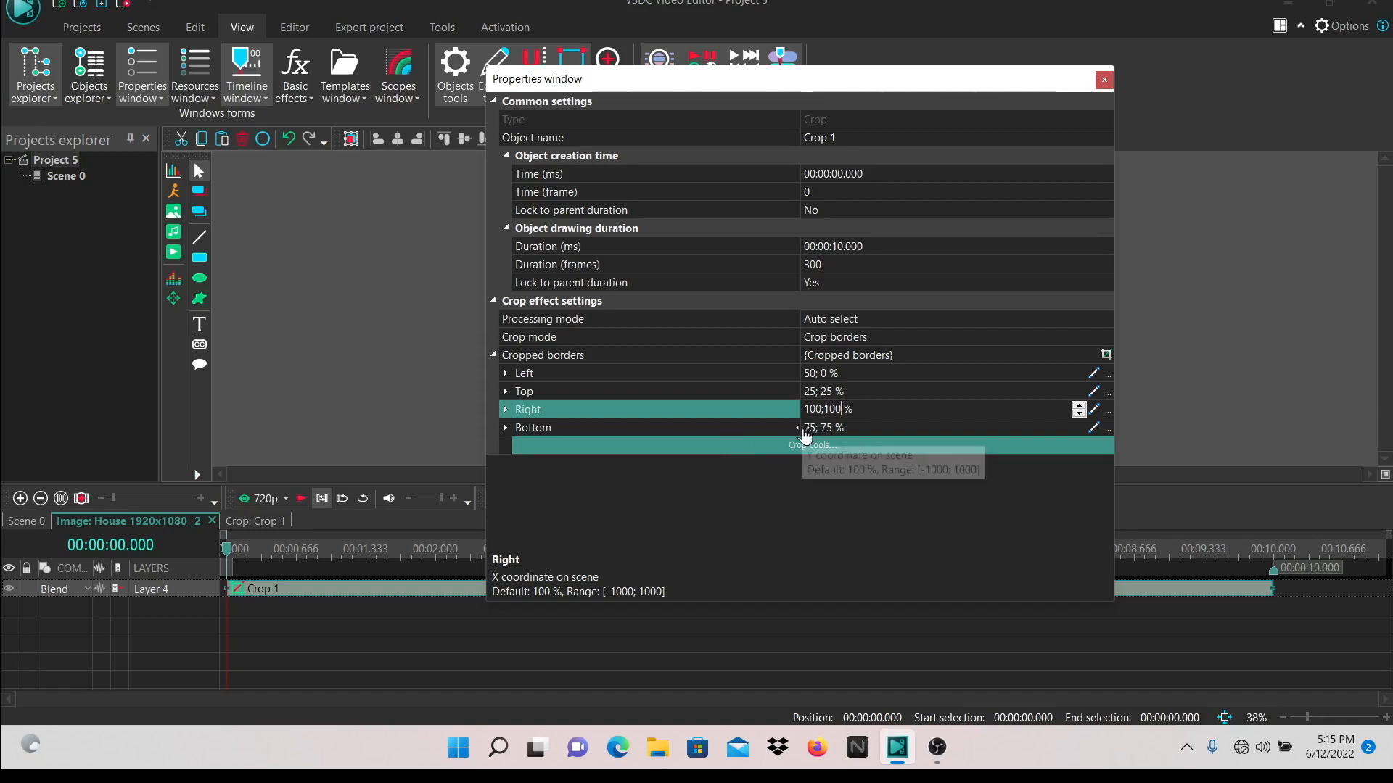
key(BackSpace)
key(BackSpace)
key(BackSpace)
key(BackSpace)
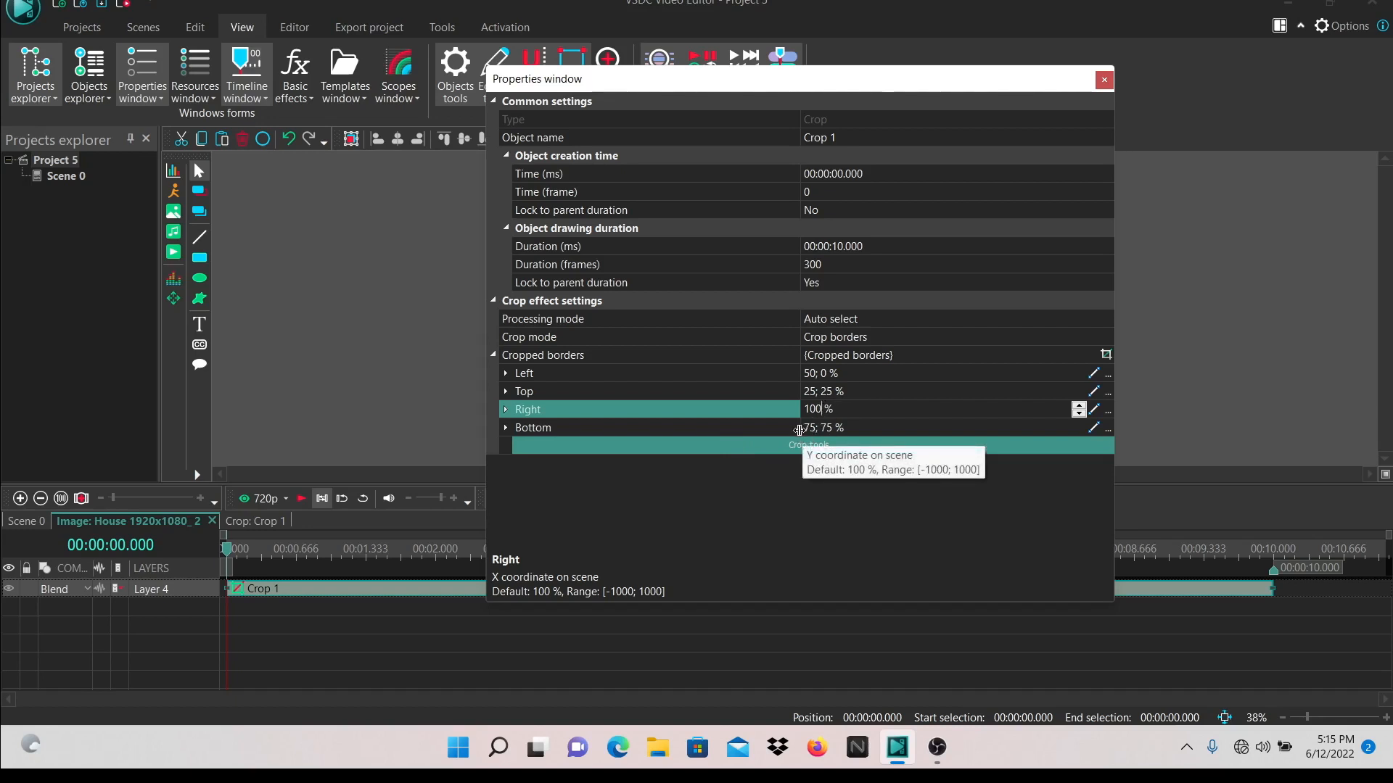
text(;50)
key(Return)
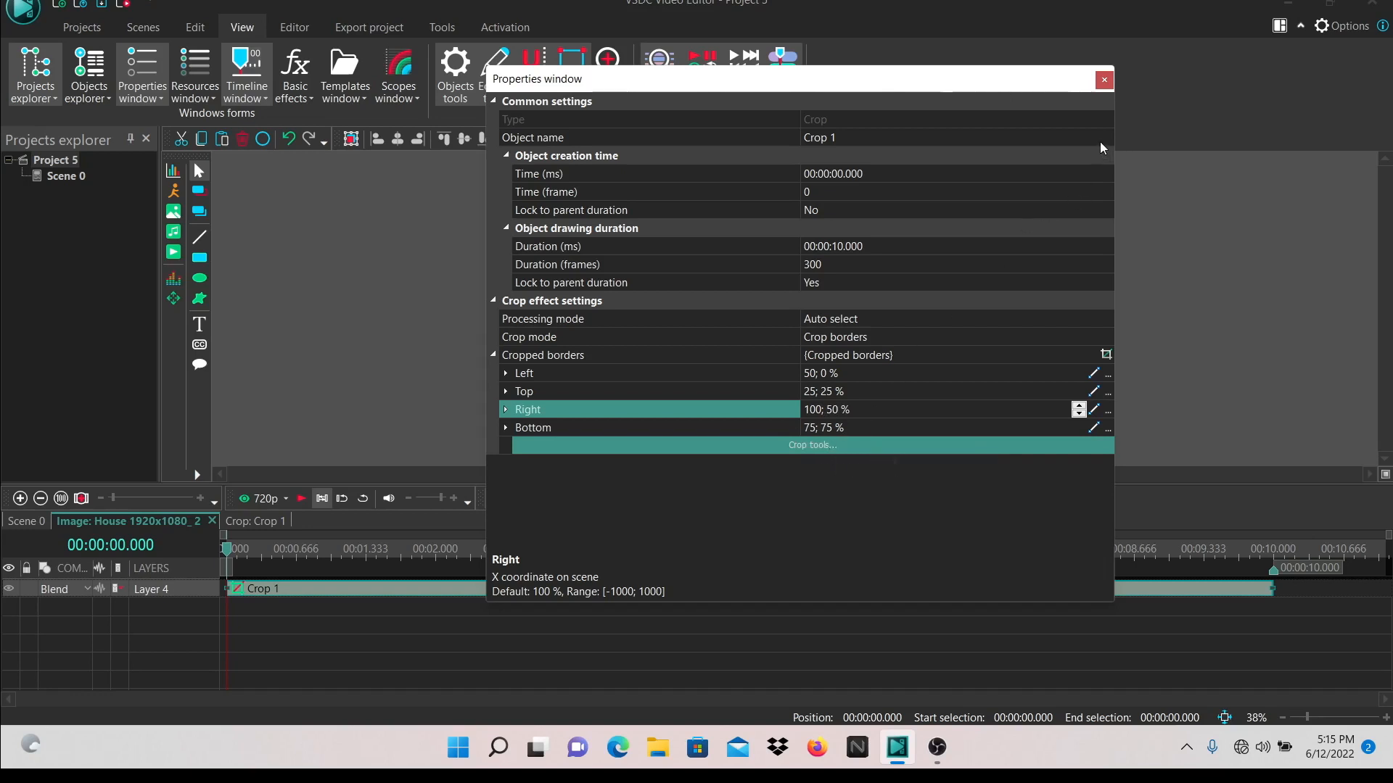
Close the Properties window and preview the reversed horizontal crop movement.
click(1095, 77)
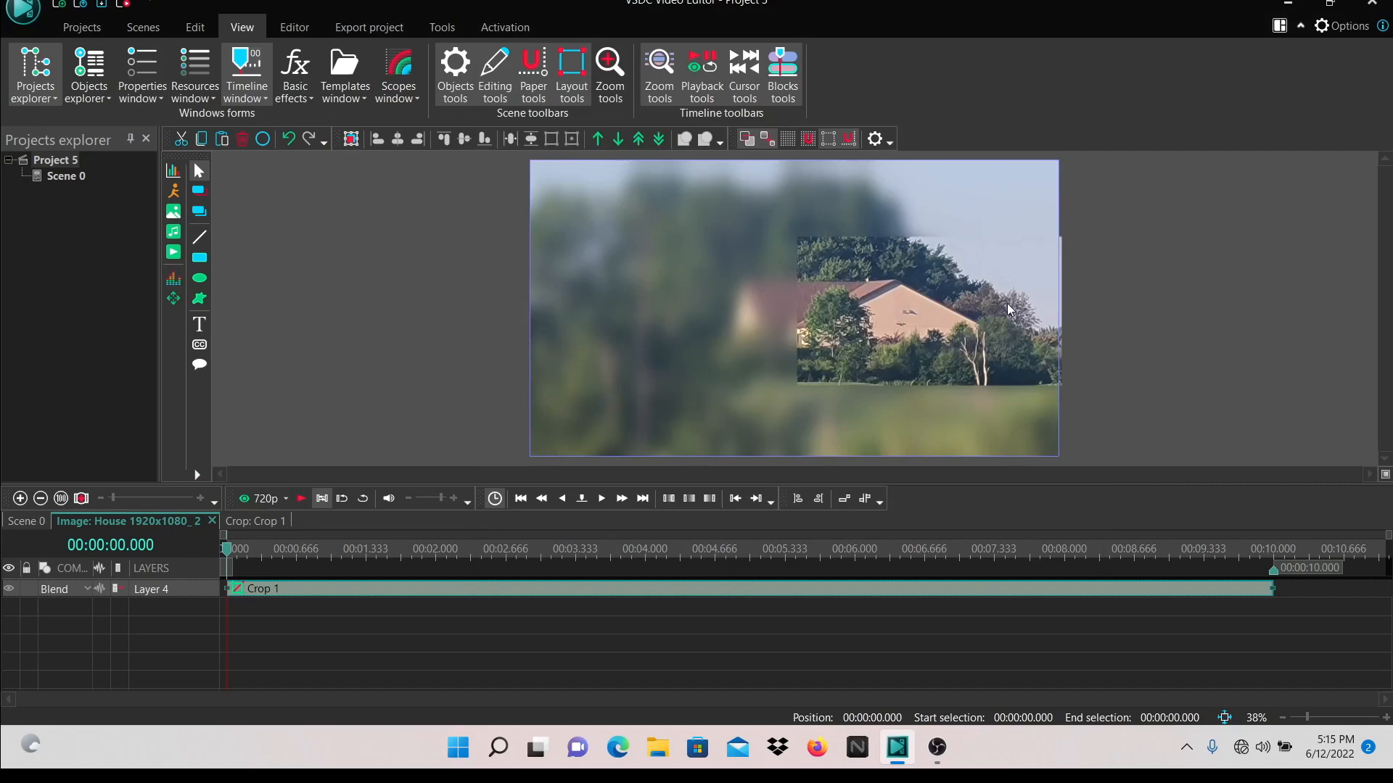
click(689, 396)
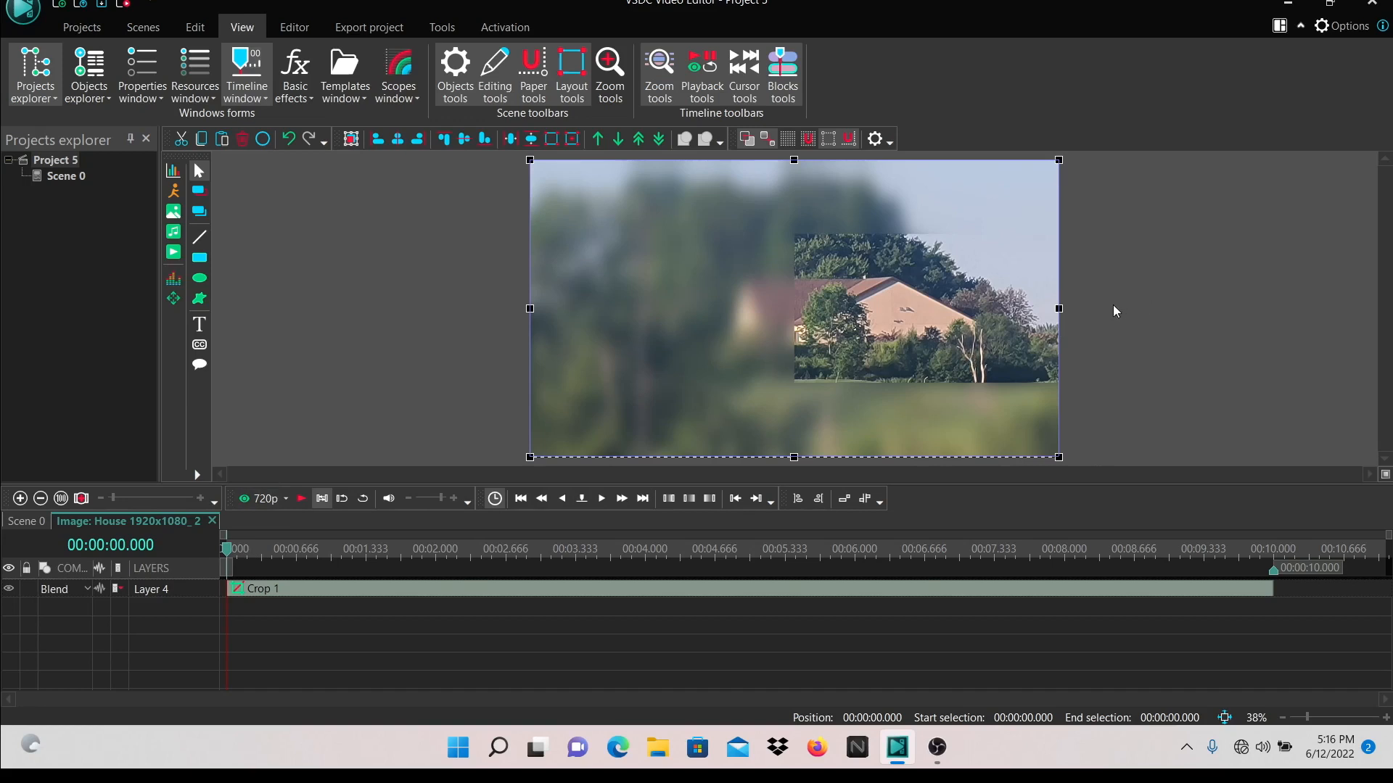
click(301, 500)
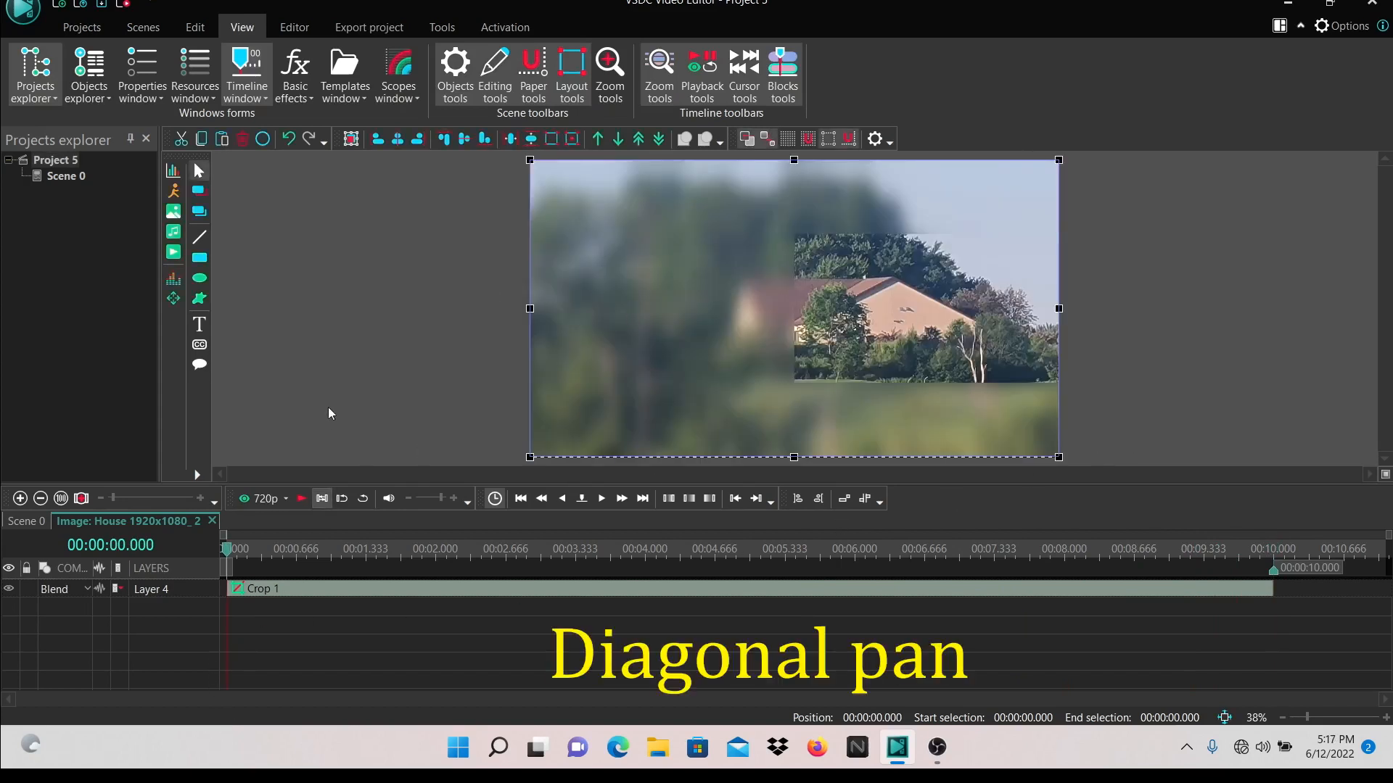
Reopen the Properties window for the Crop 1 effect and set its left border to 0; 50 %.
click(147, 102)
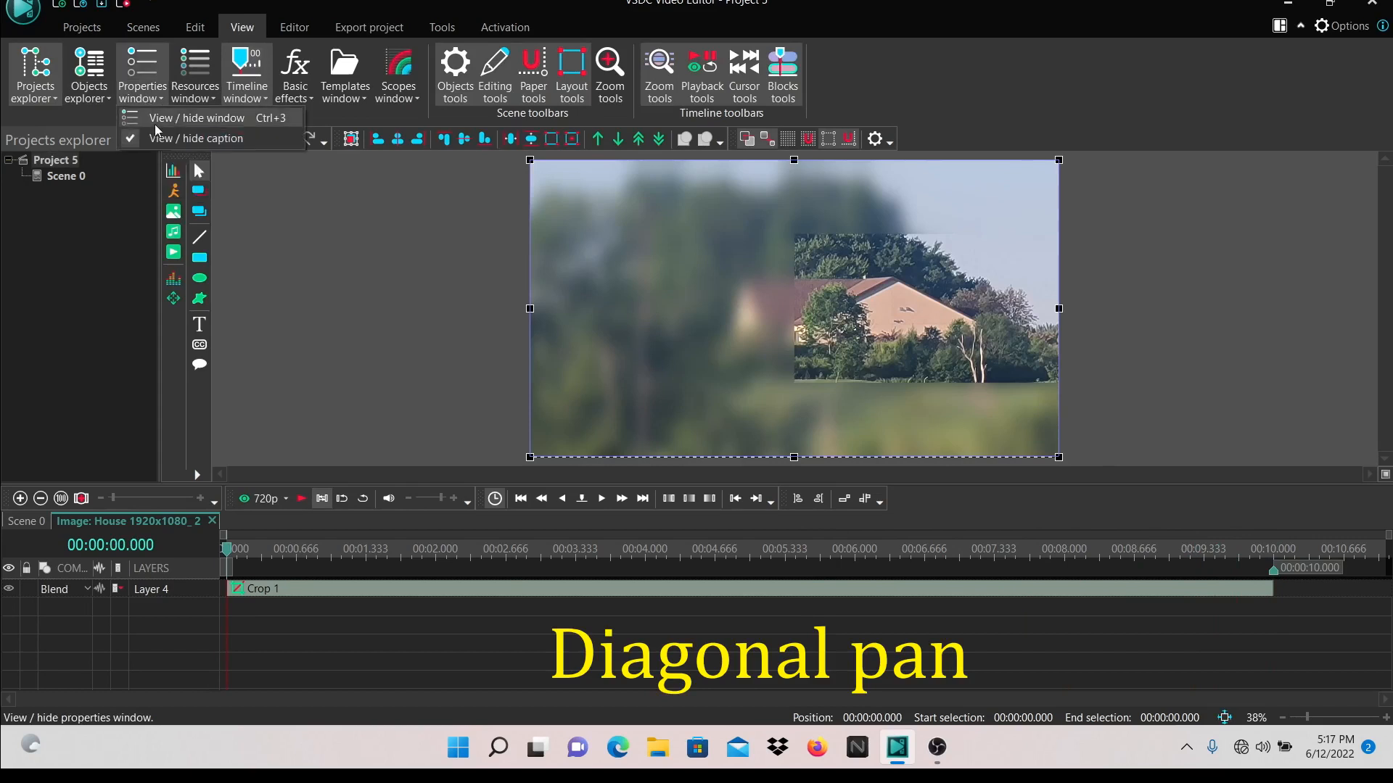
click(155, 122)
click(259, 588)
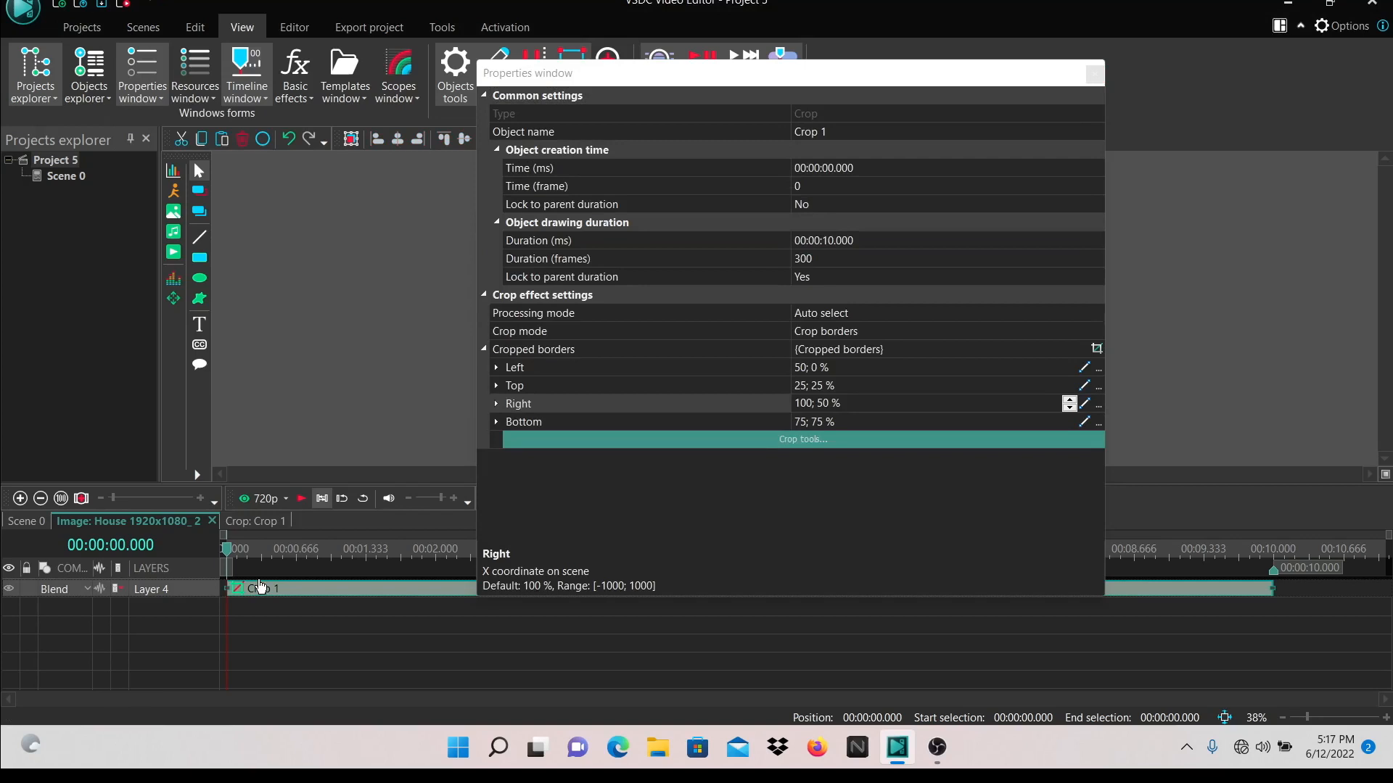
double_click(816, 368)
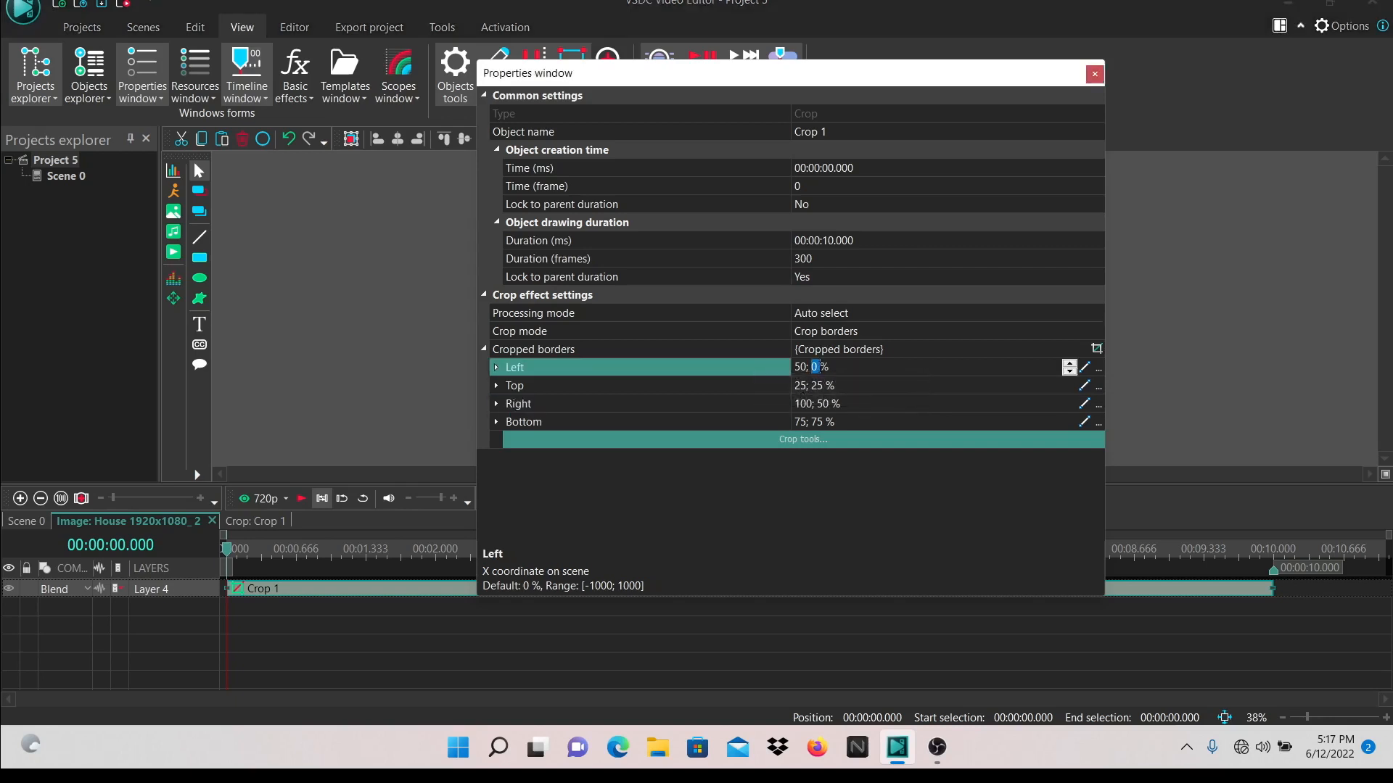
click(798, 367)
key(BackSpace)
key(Delete)
text(50)
Set the Crop 1 effect's top border to 0; 50 %.
click(547, 388)
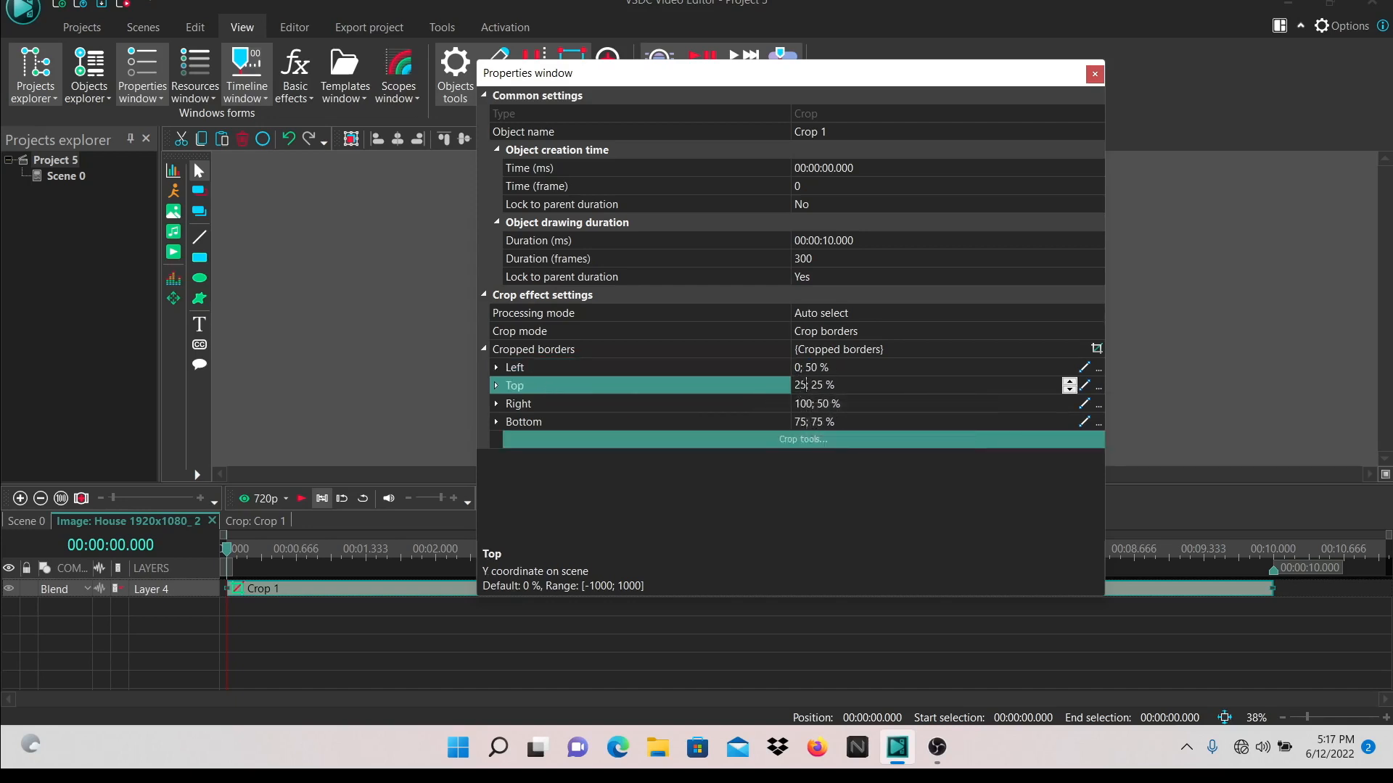
key(BackSpace)
key(BackSpace)
text(0)
key(BackSpace)
key(BackSpace)
text(50)
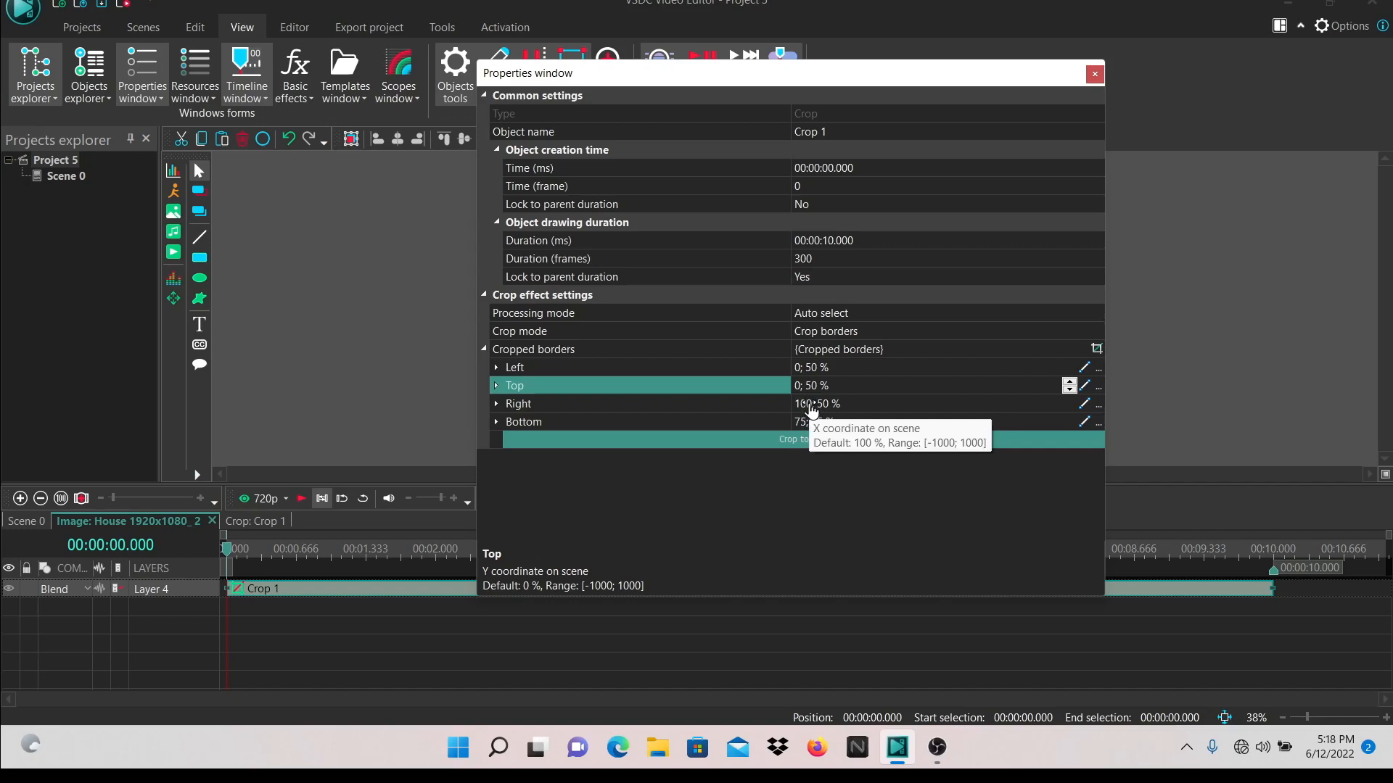
Set the Crop 1 effect's right border to 50; 100 %.
click(811, 407)
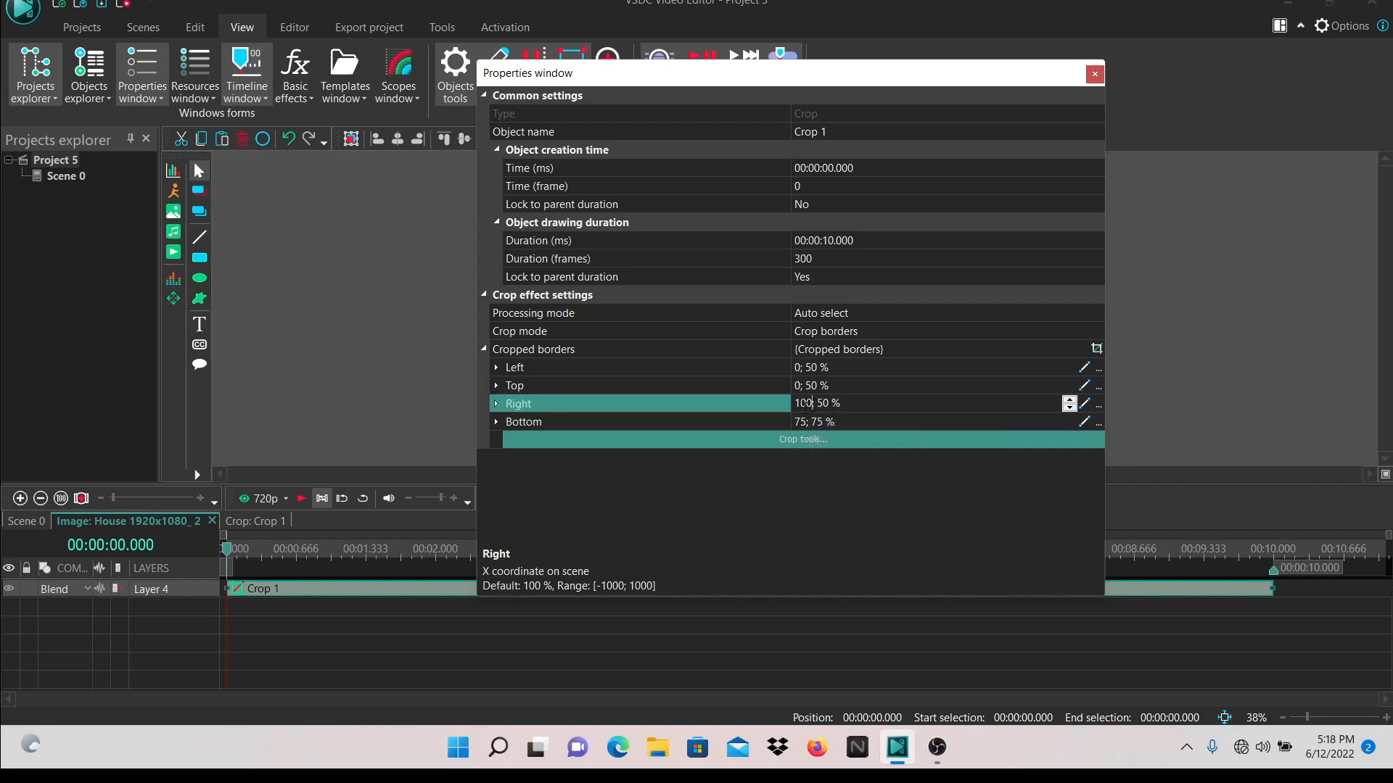
key(BackSpace)
key(BackSpace)
key(BackSpace)
text(50)
key(BackSpace)
key(BackSpace)
text(100)
Set the Crop 1 effect's bottom border to 50; 100 %.
click(807, 423)
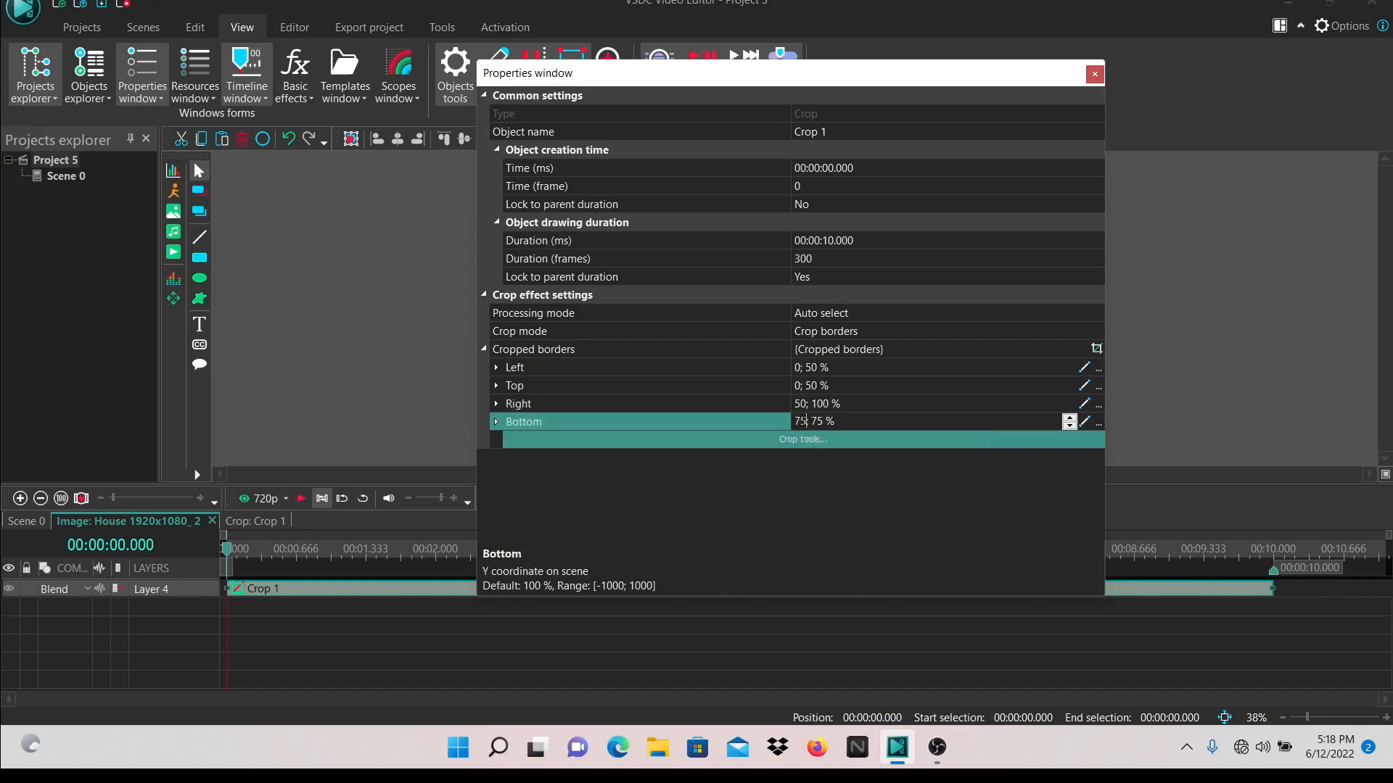
key(BackSpace)
key(BackSpace)
text(50)
key(BackSpace)
key(BackSpace)
key(BackSpace)
key(BackSpace)
key(BackSpace)
text(;100)
key(Return)
Close the Properties window and preview the diagonal crop pan.
click(1089, 80)
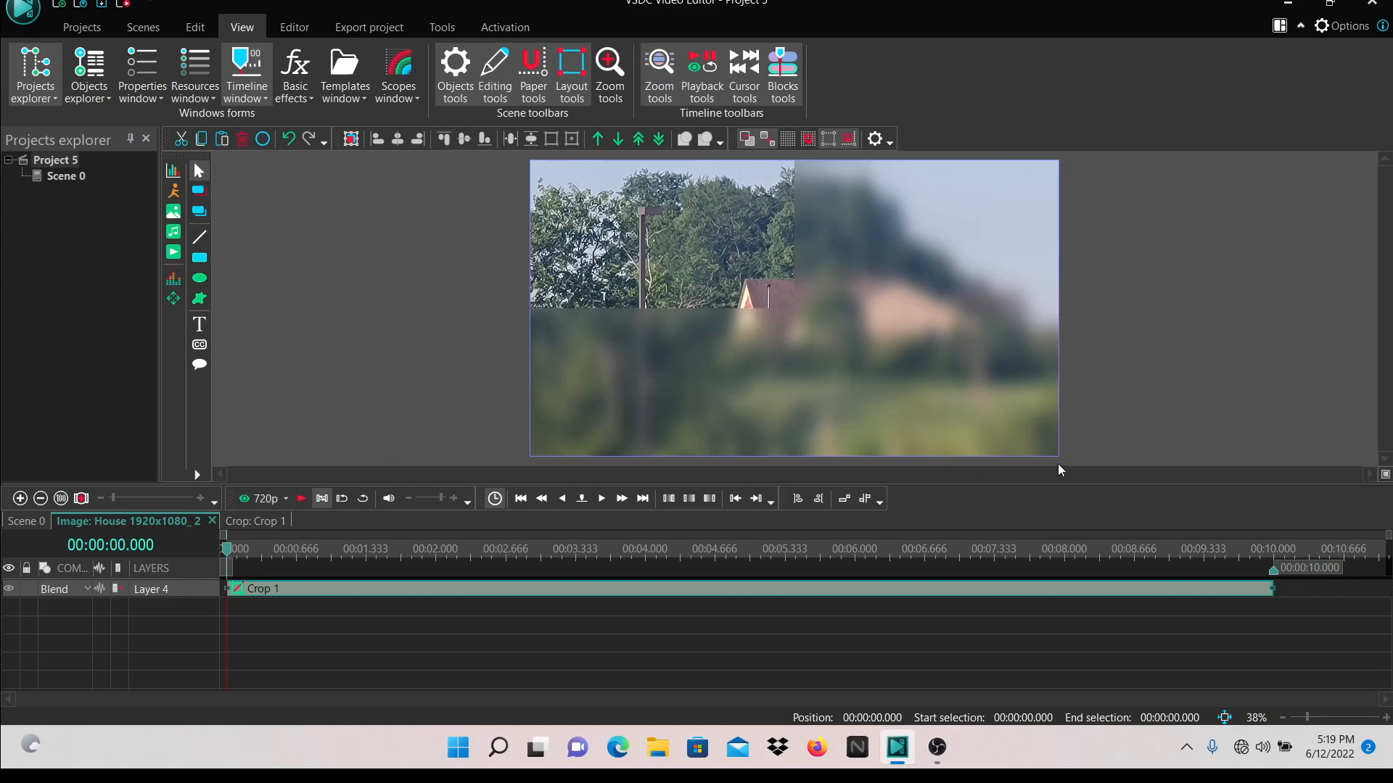
click(299, 499)
Reopen House 1920x1080_ 2 from the scene and draw an ellipse on a new layer from the cursor position, covering most of the sharp upper-left quarter.
click(38, 522)
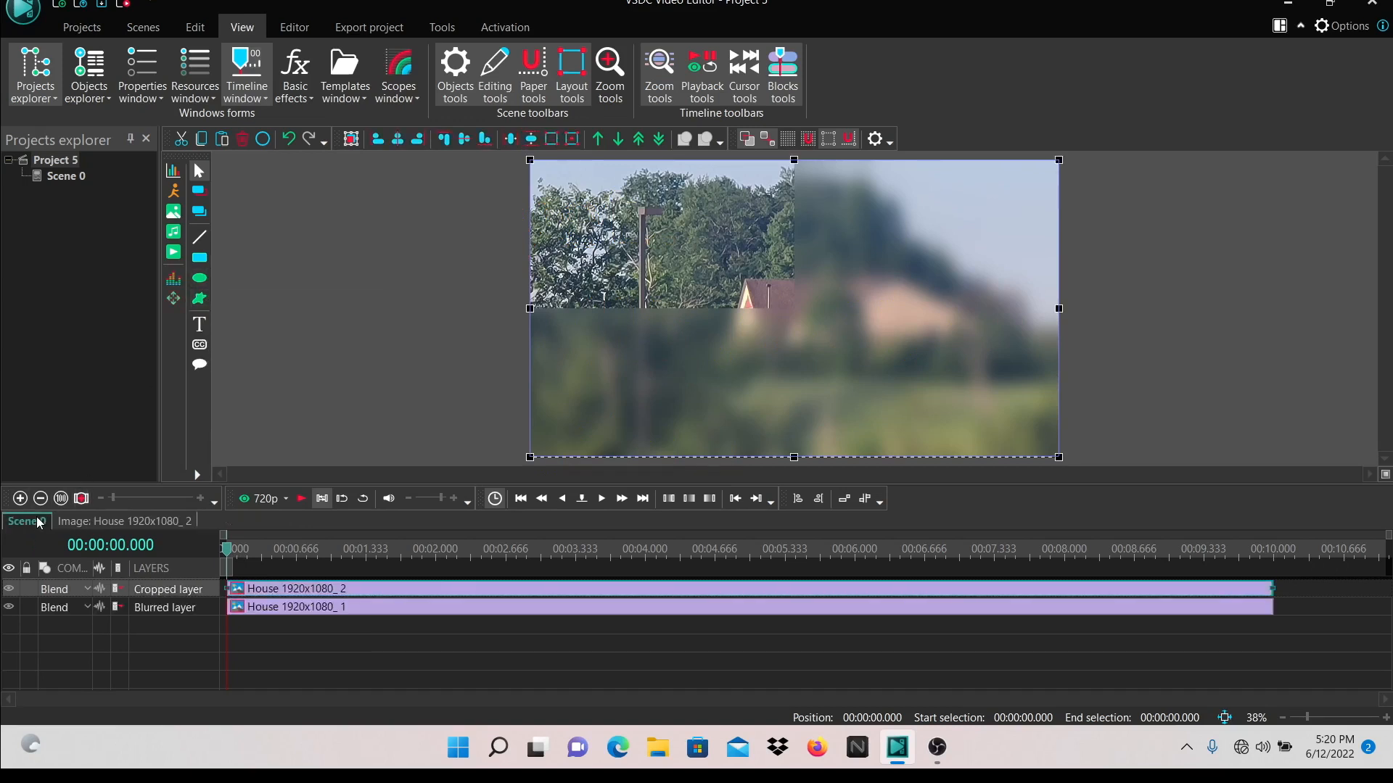
double_click(273, 592)
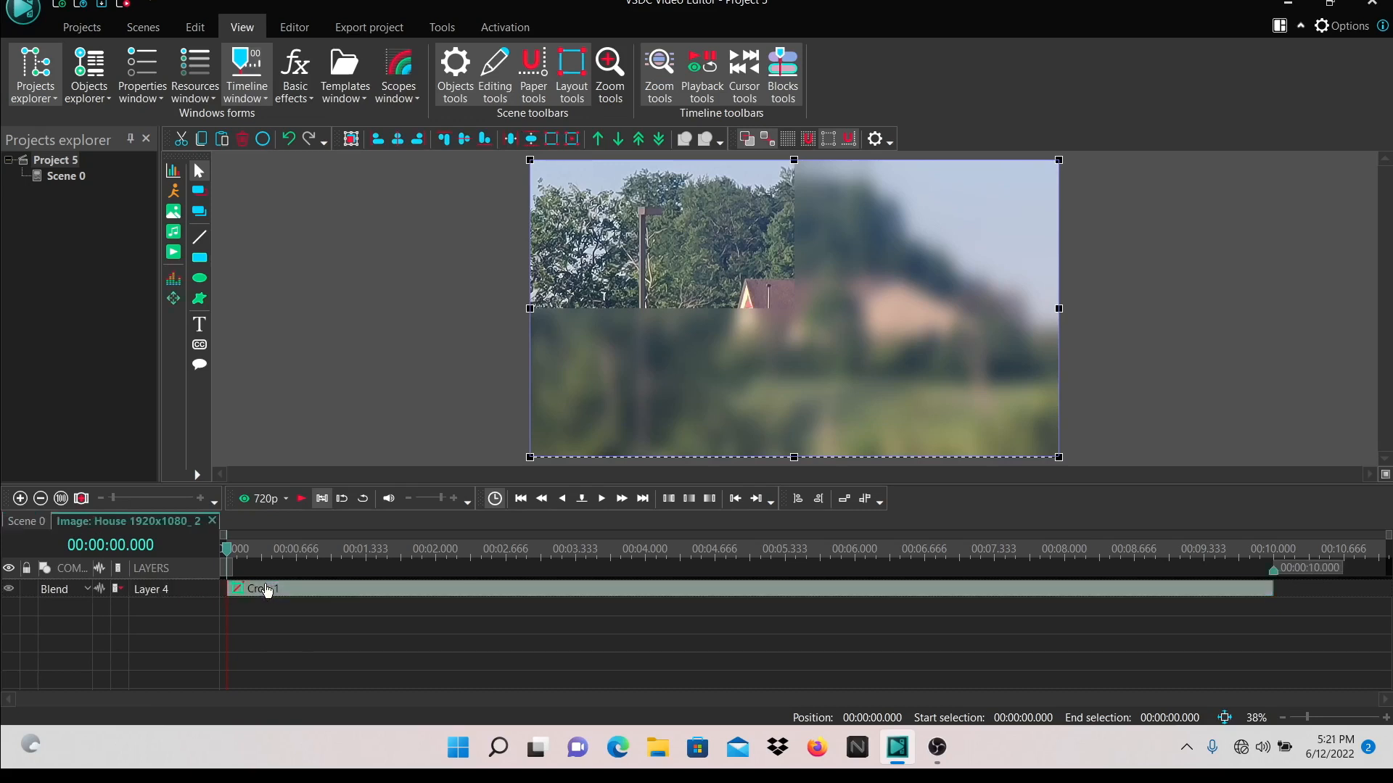
click(199, 280)
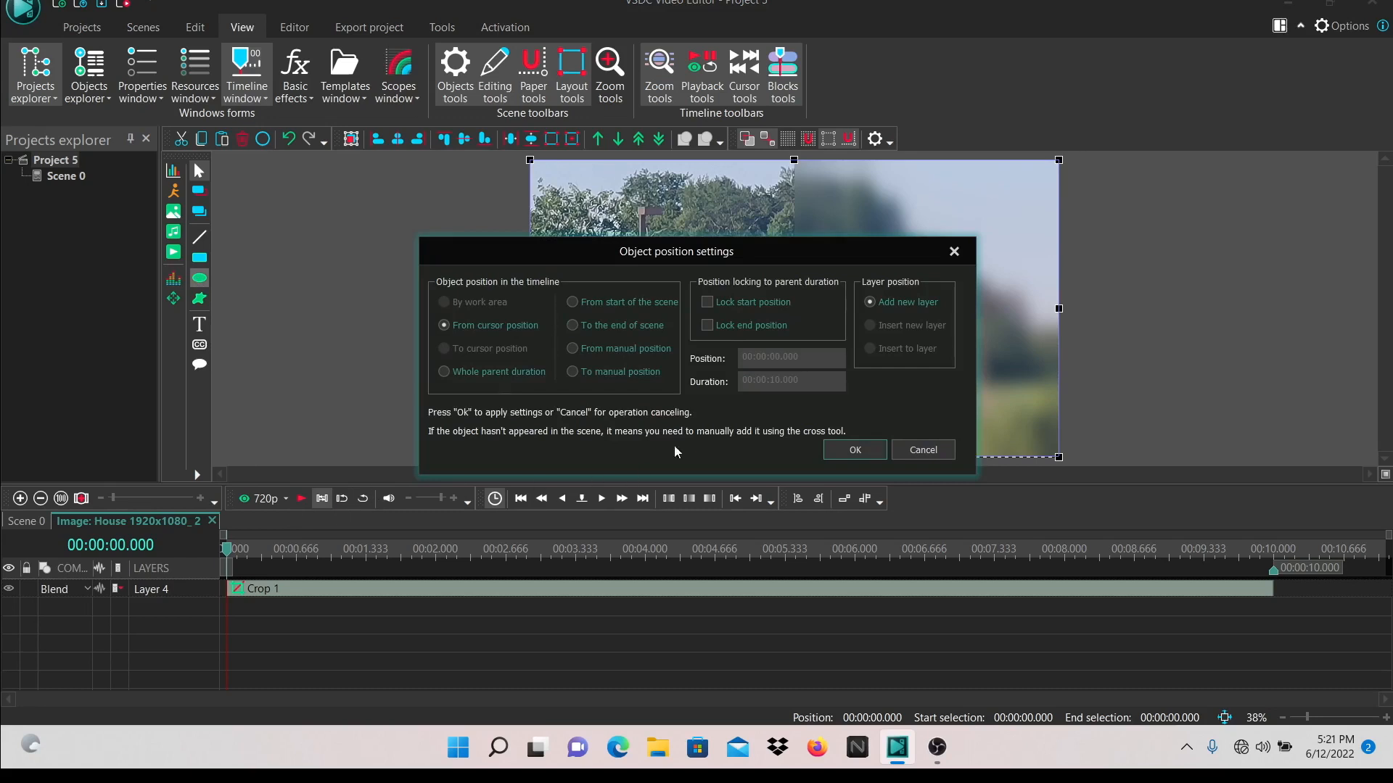
click(834, 448)
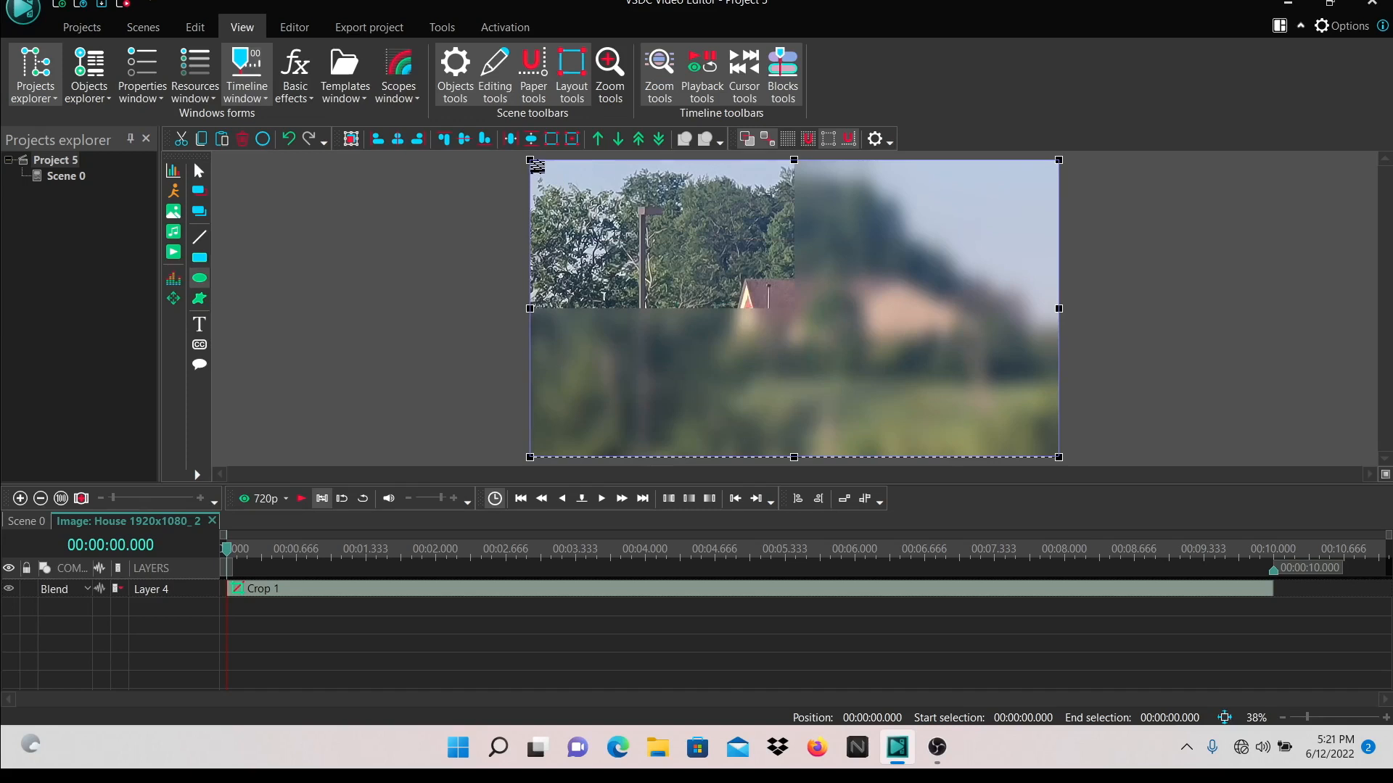
drag(537, 166, 779, 303)
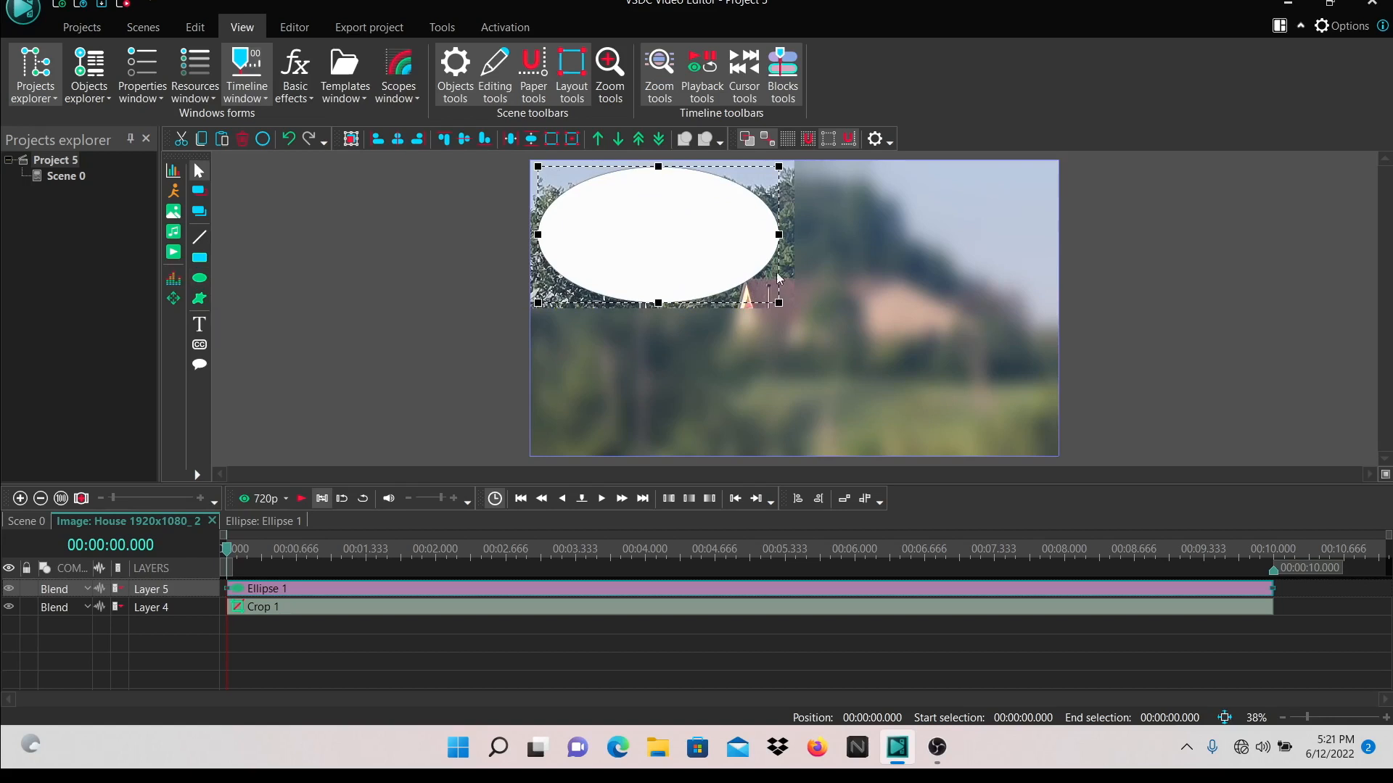
Widen the ellipse slightly to about 900 px and set Layer 5's composition mode to Inverted mask.
drag(779, 233, 786, 234)
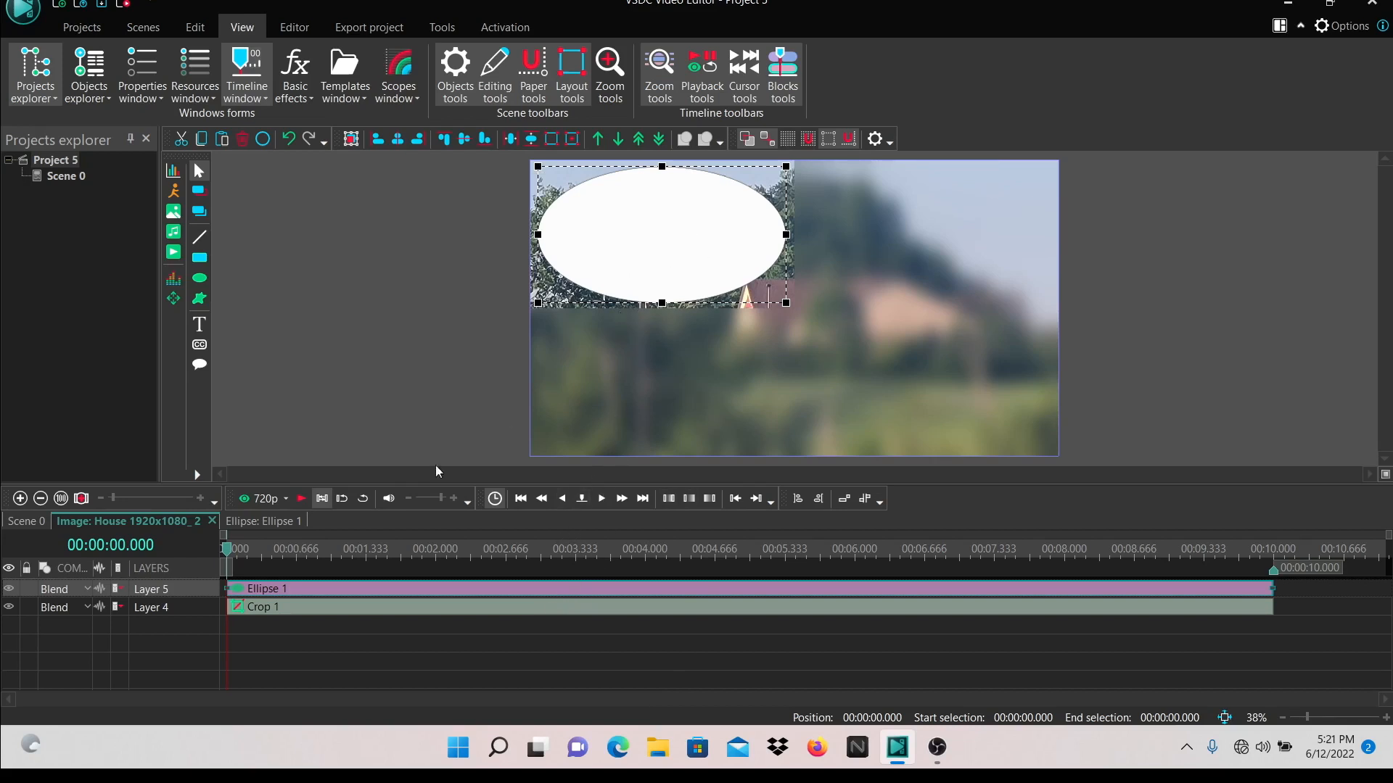
click(85, 590)
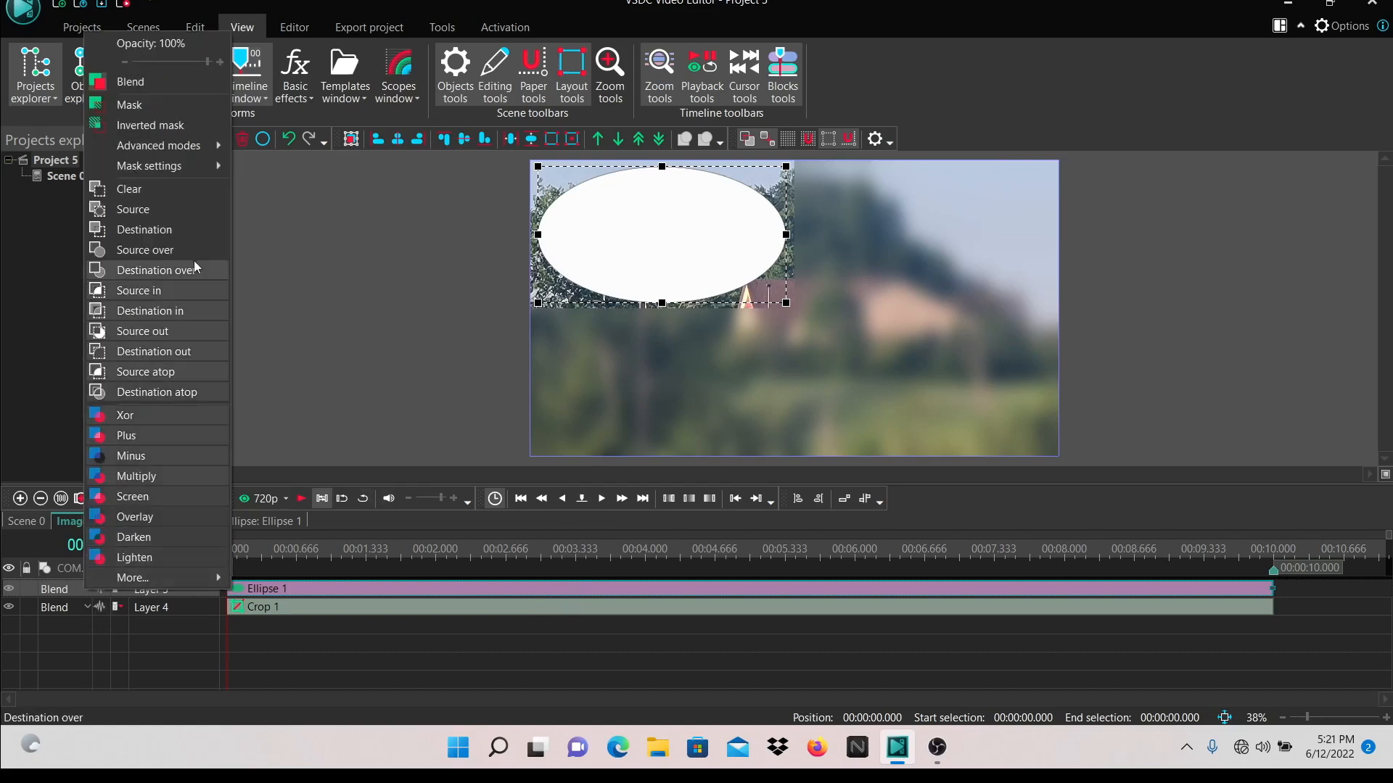
click(195, 121)
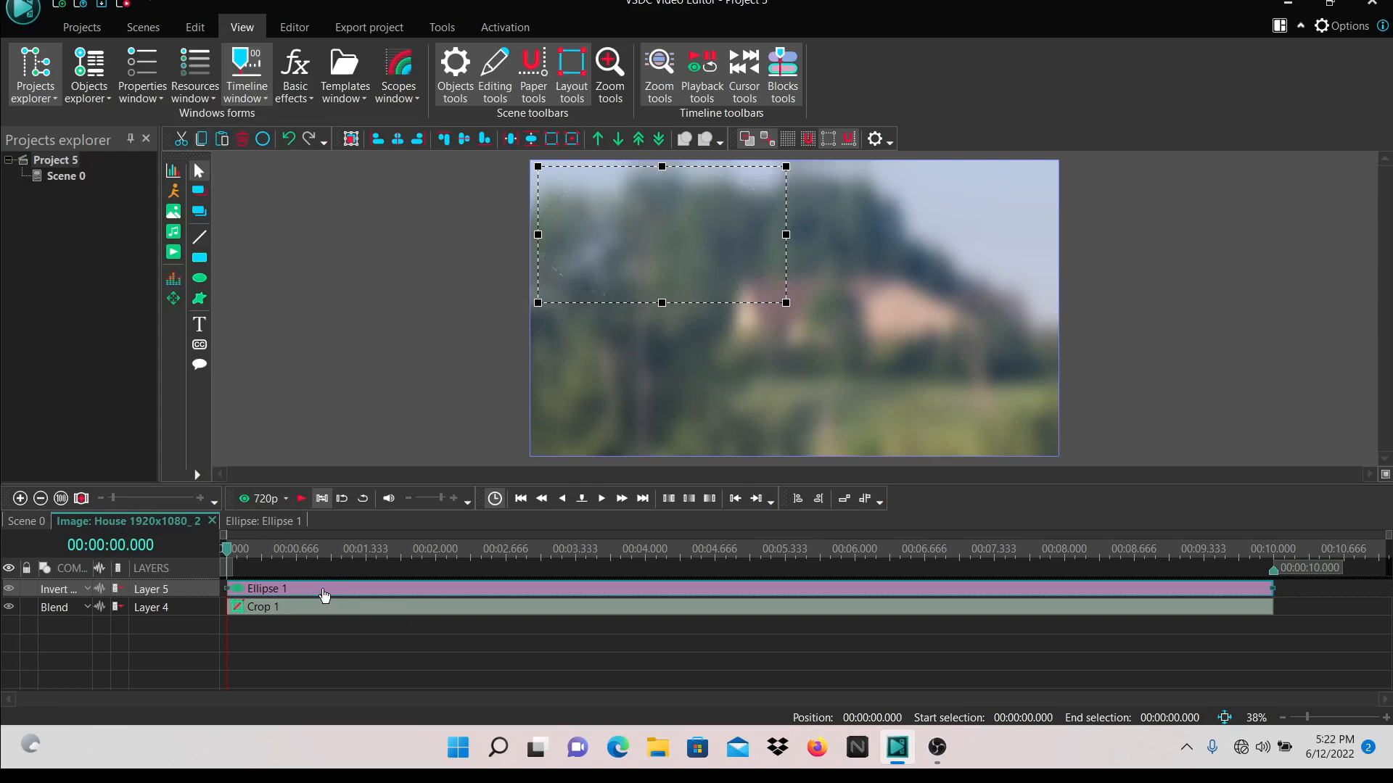
Set Ellipse 1's brush color to black and preview the masked crop pan.
right_click(324, 585)
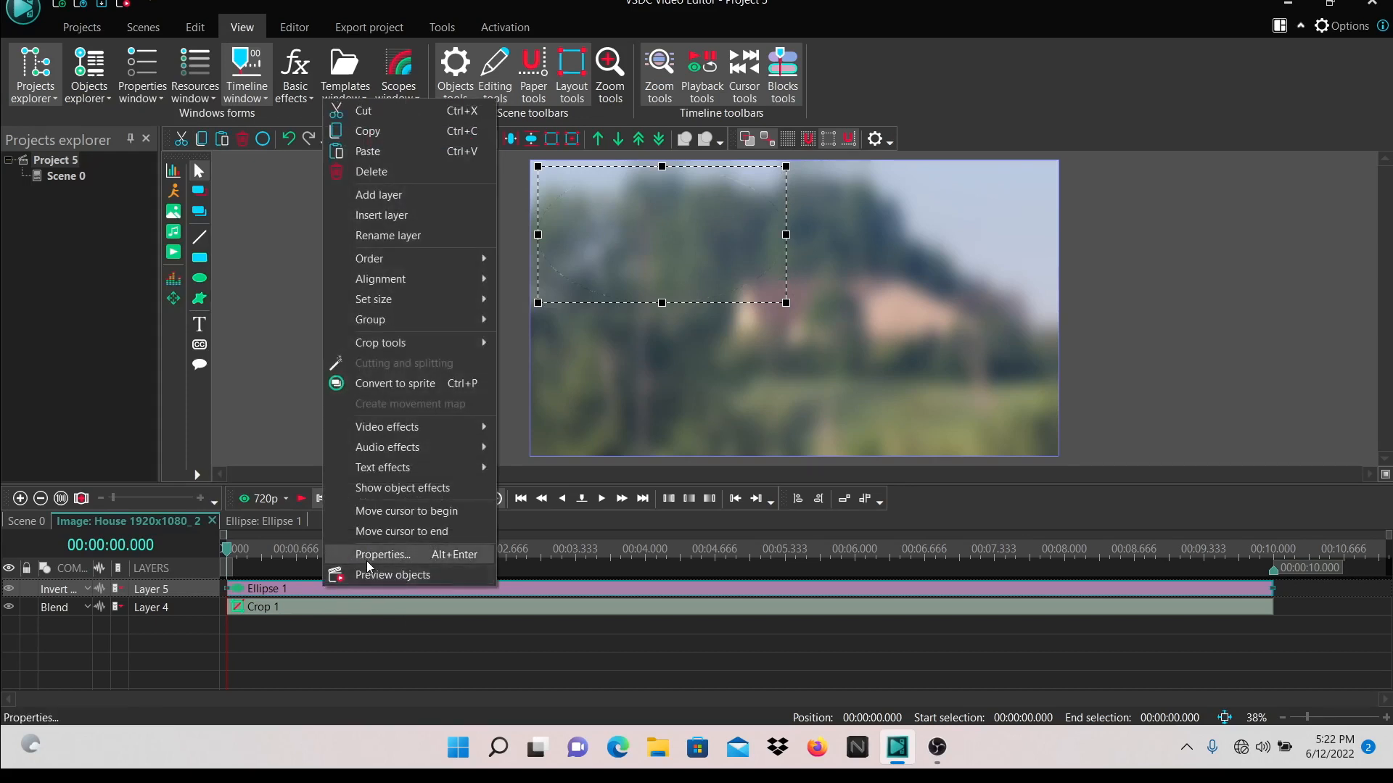
click(367, 563)
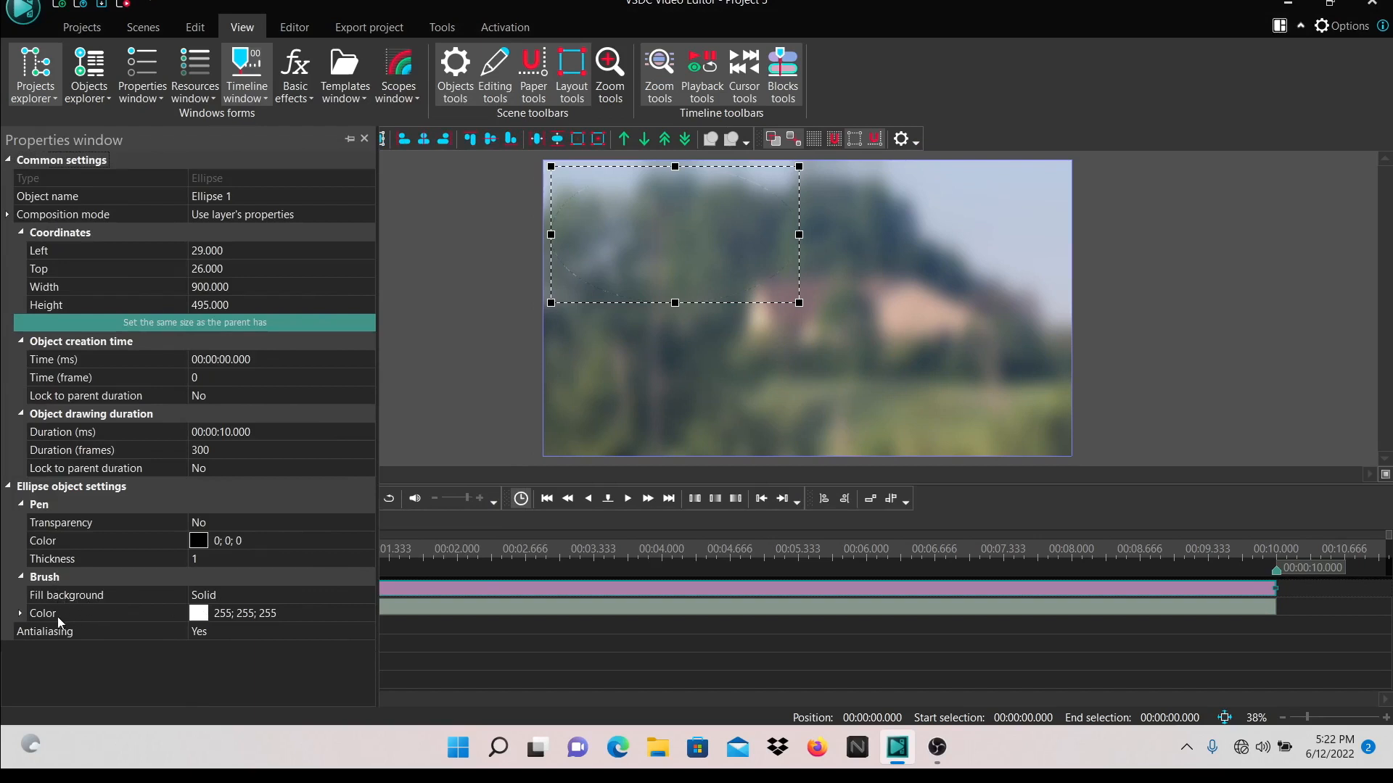
click(364, 612)
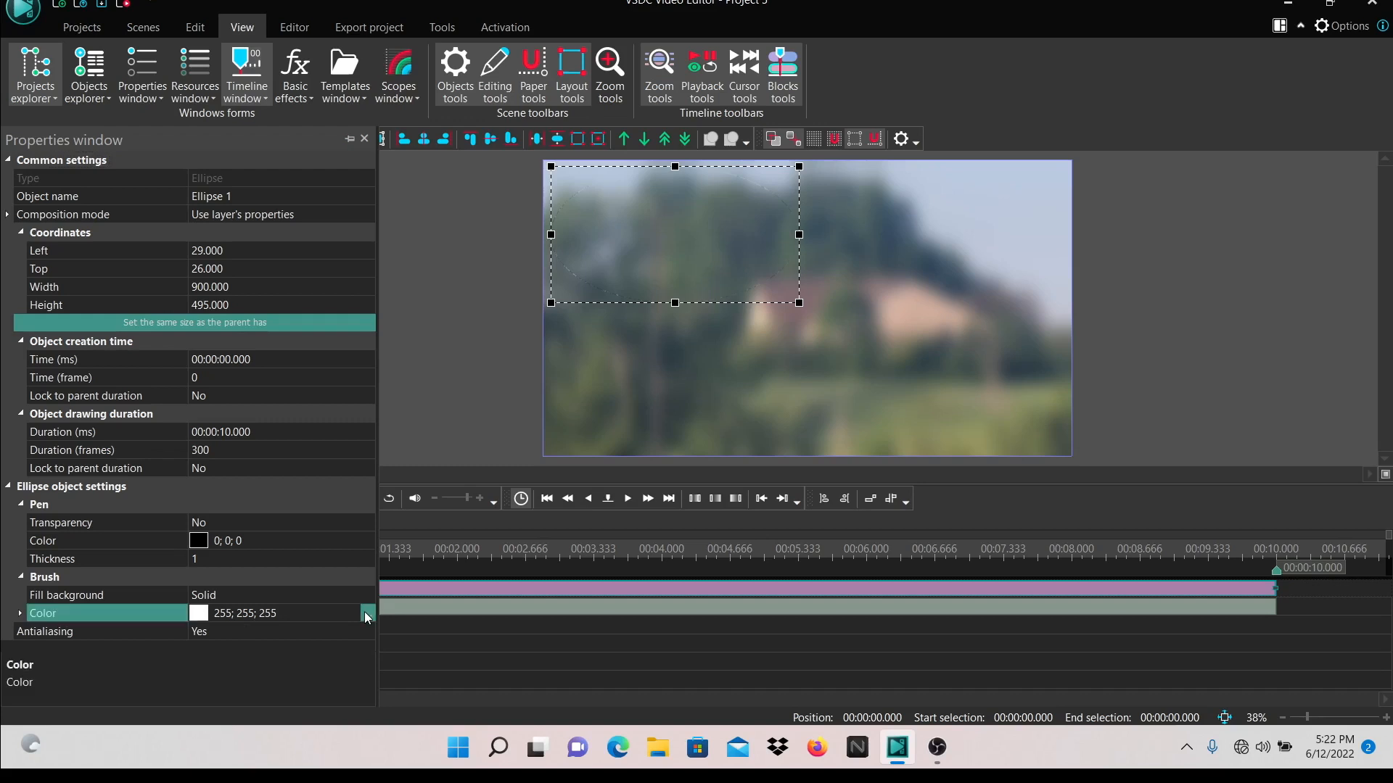
click(363, 612)
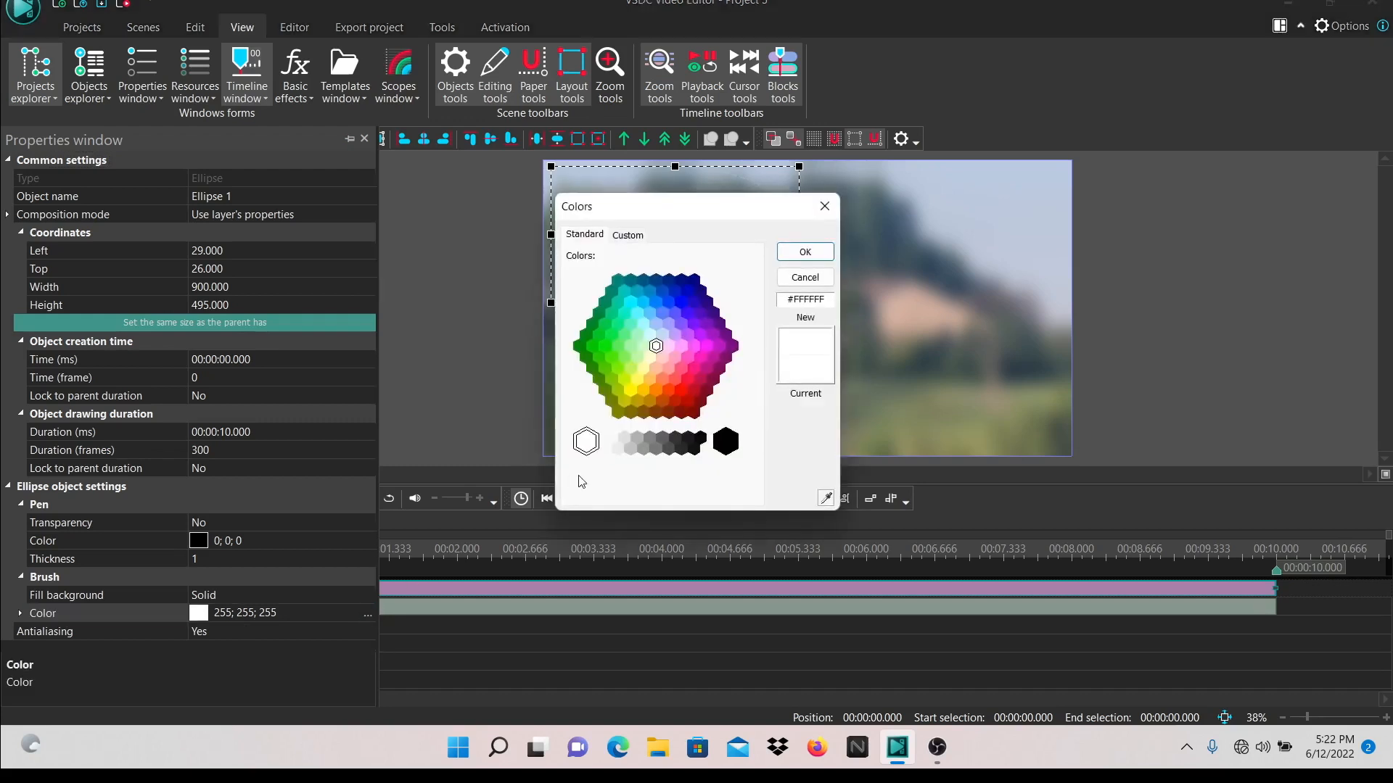
click(725, 441)
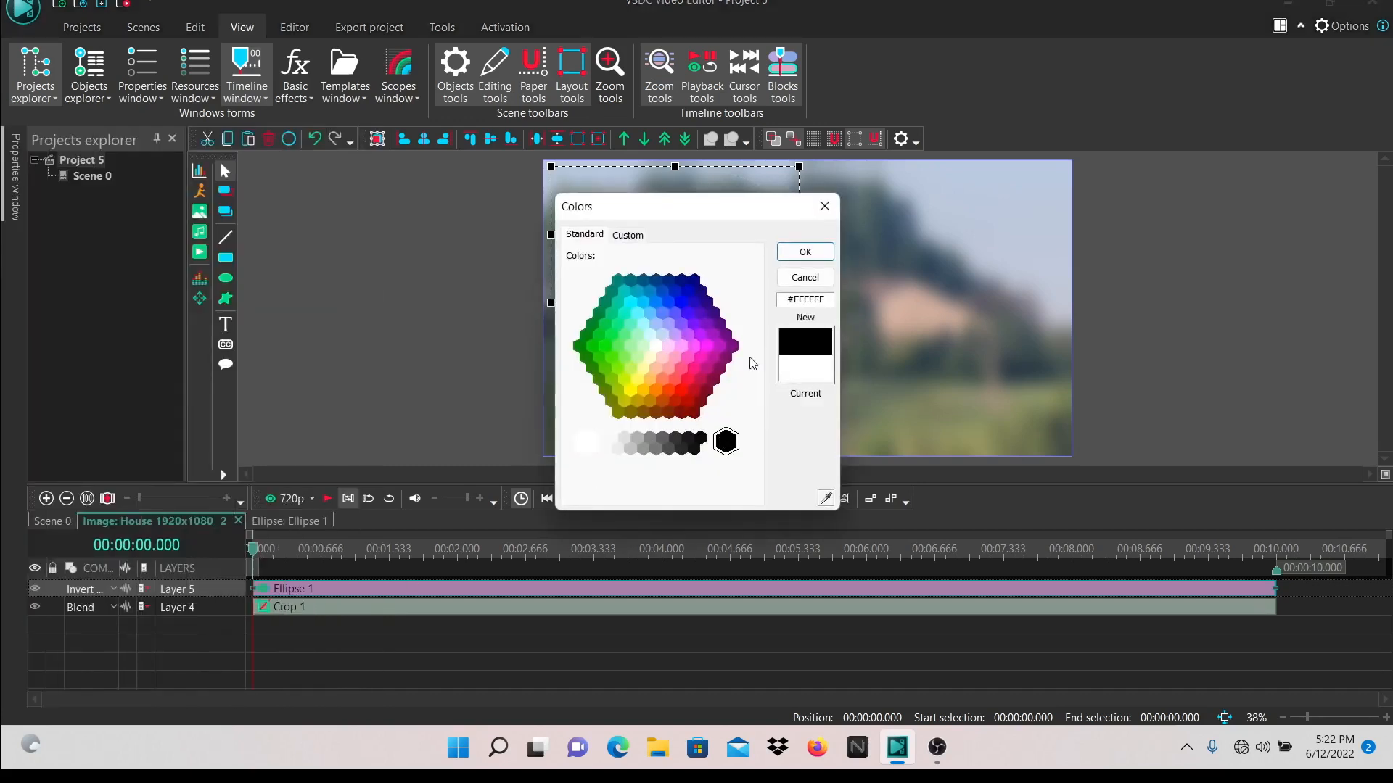
click(805, 251)
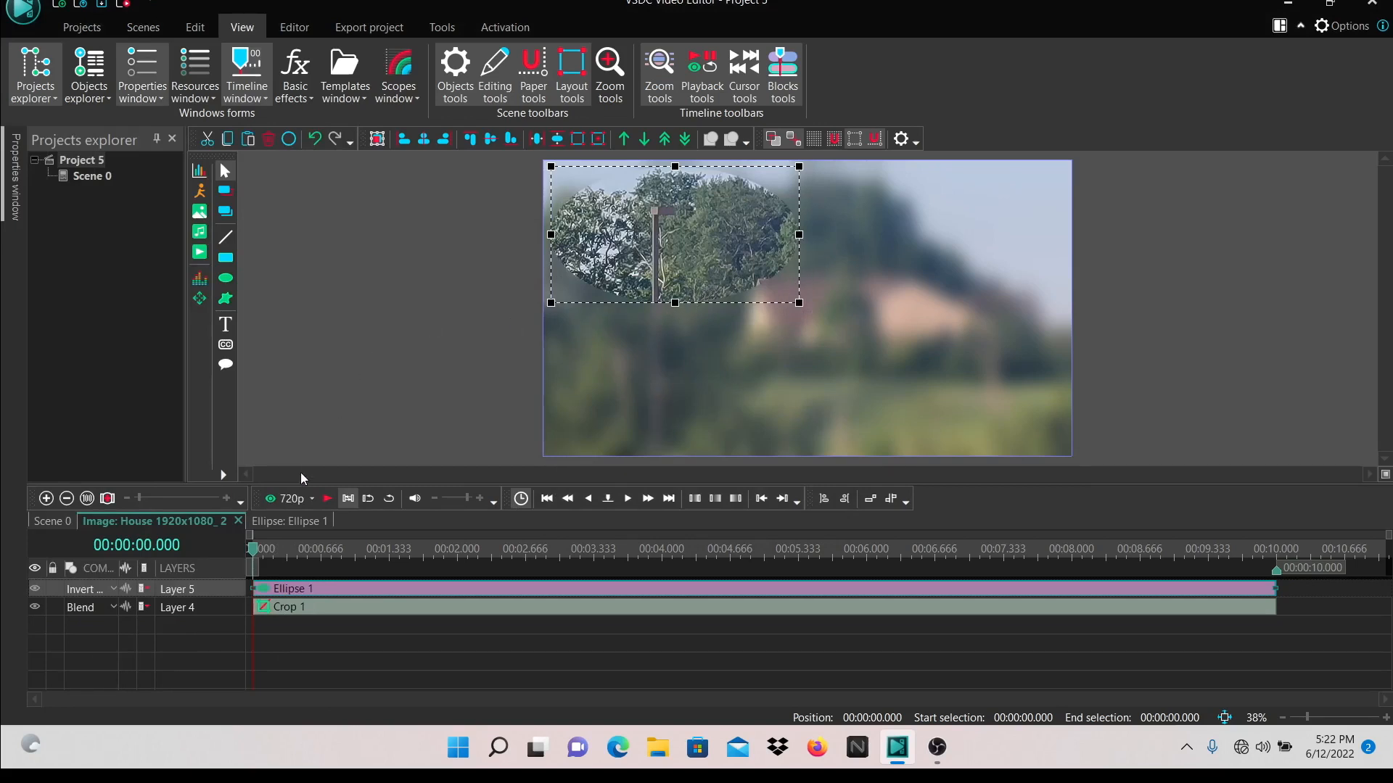
click(328, 499)
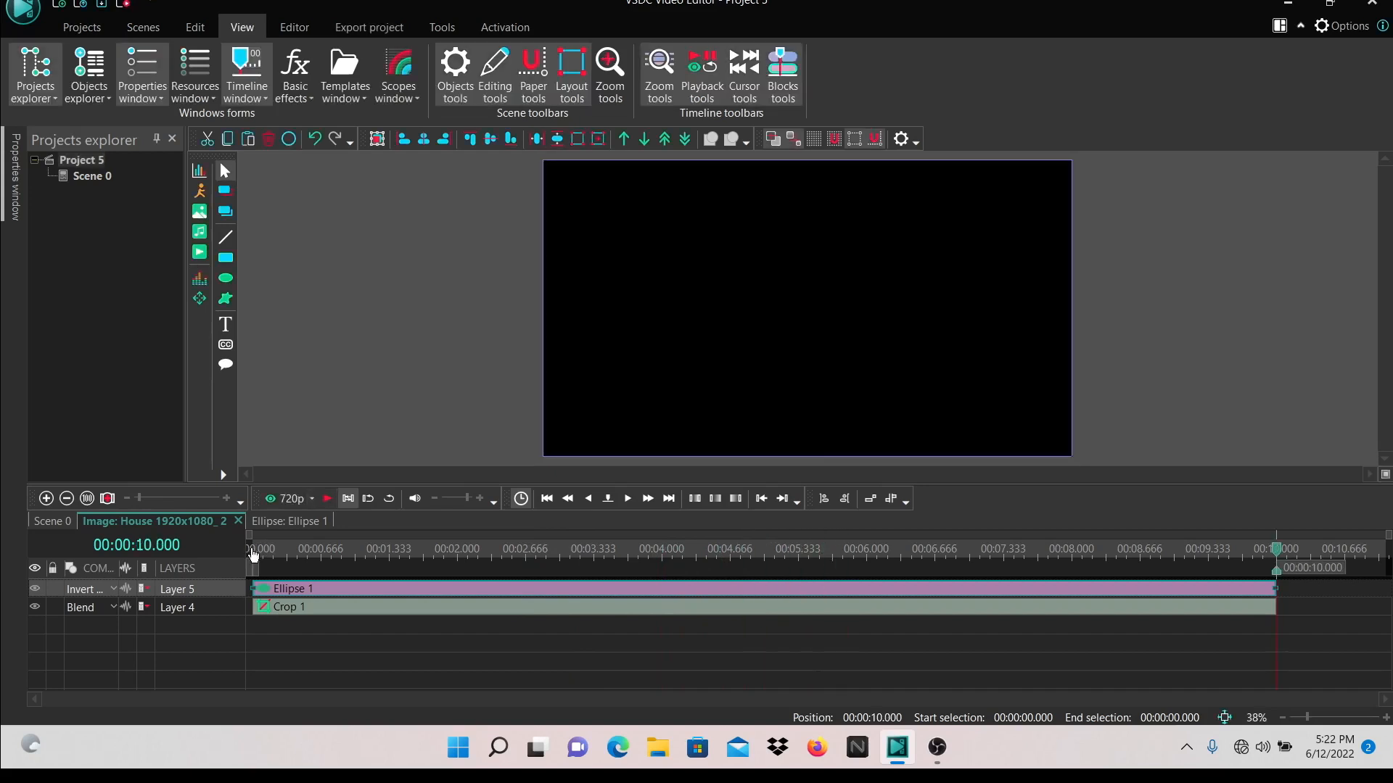
click(254, 554)
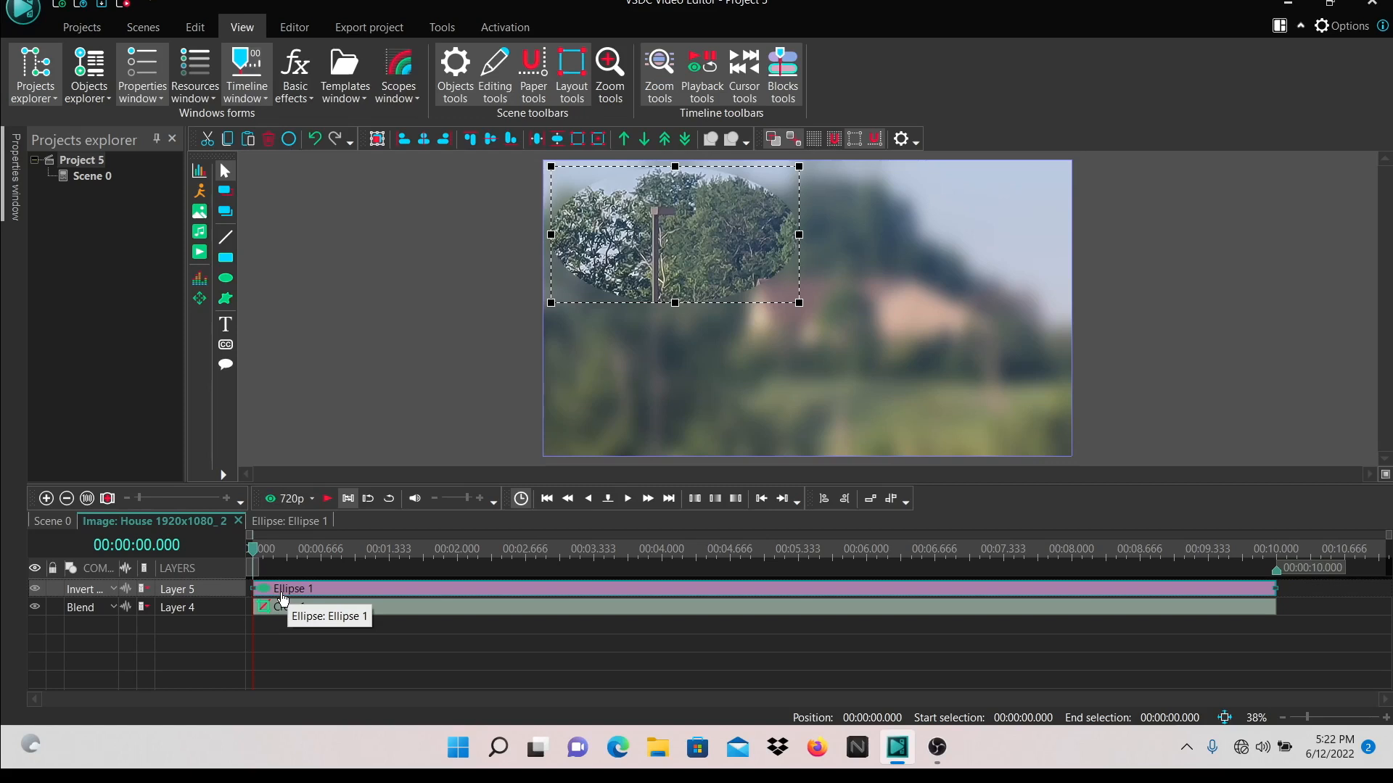
Add a movement to Ellipse 1 that continues to the object's end, reaching the image's lower-right quarter, and preview it.
double_click(280, 593)
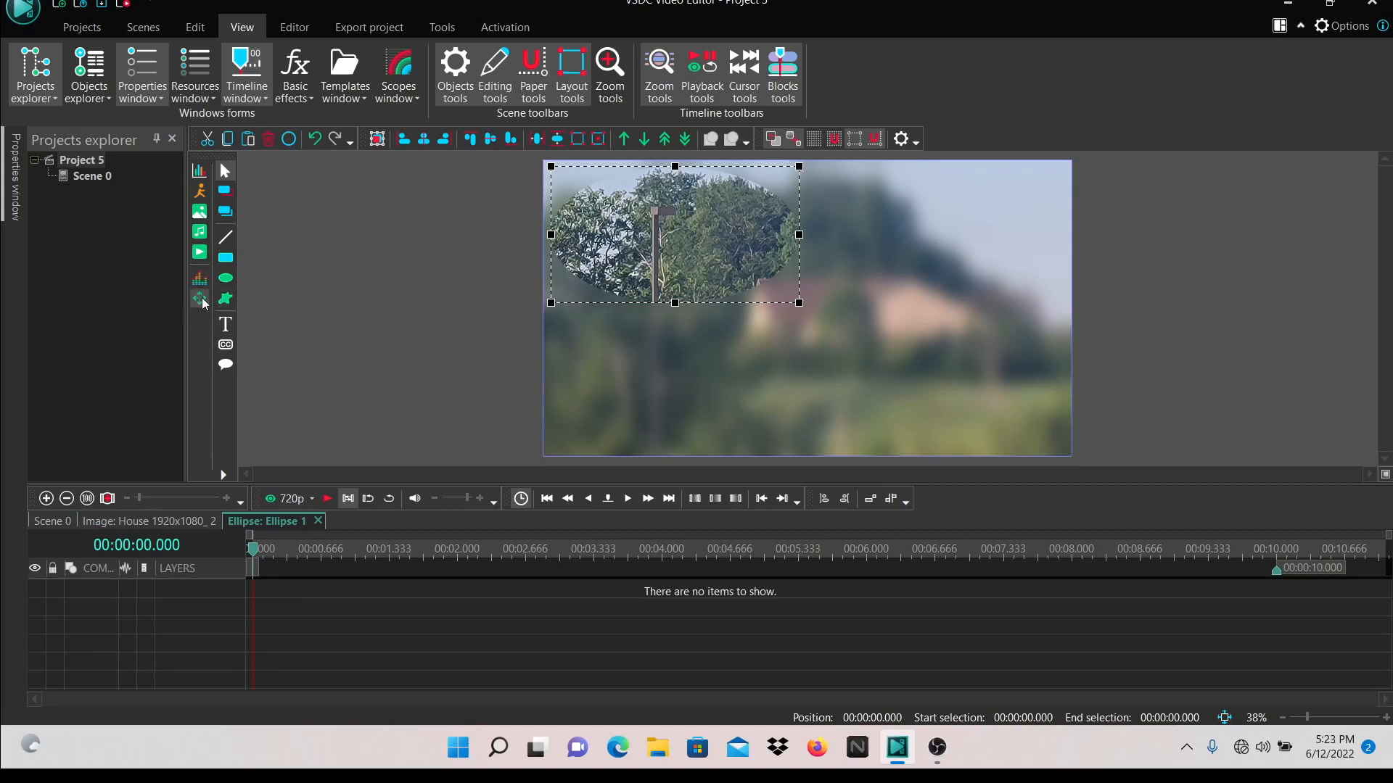
click(200, 299)
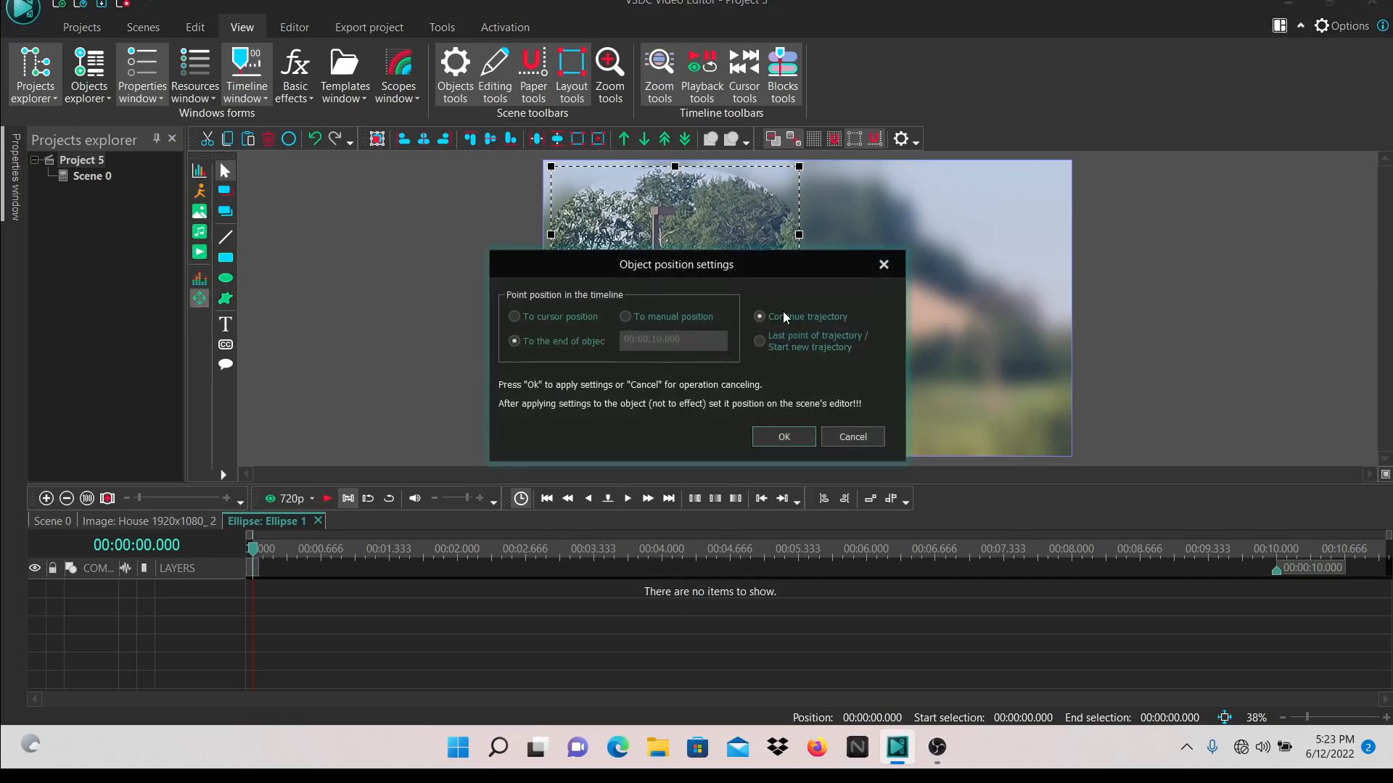
click(771, 437)
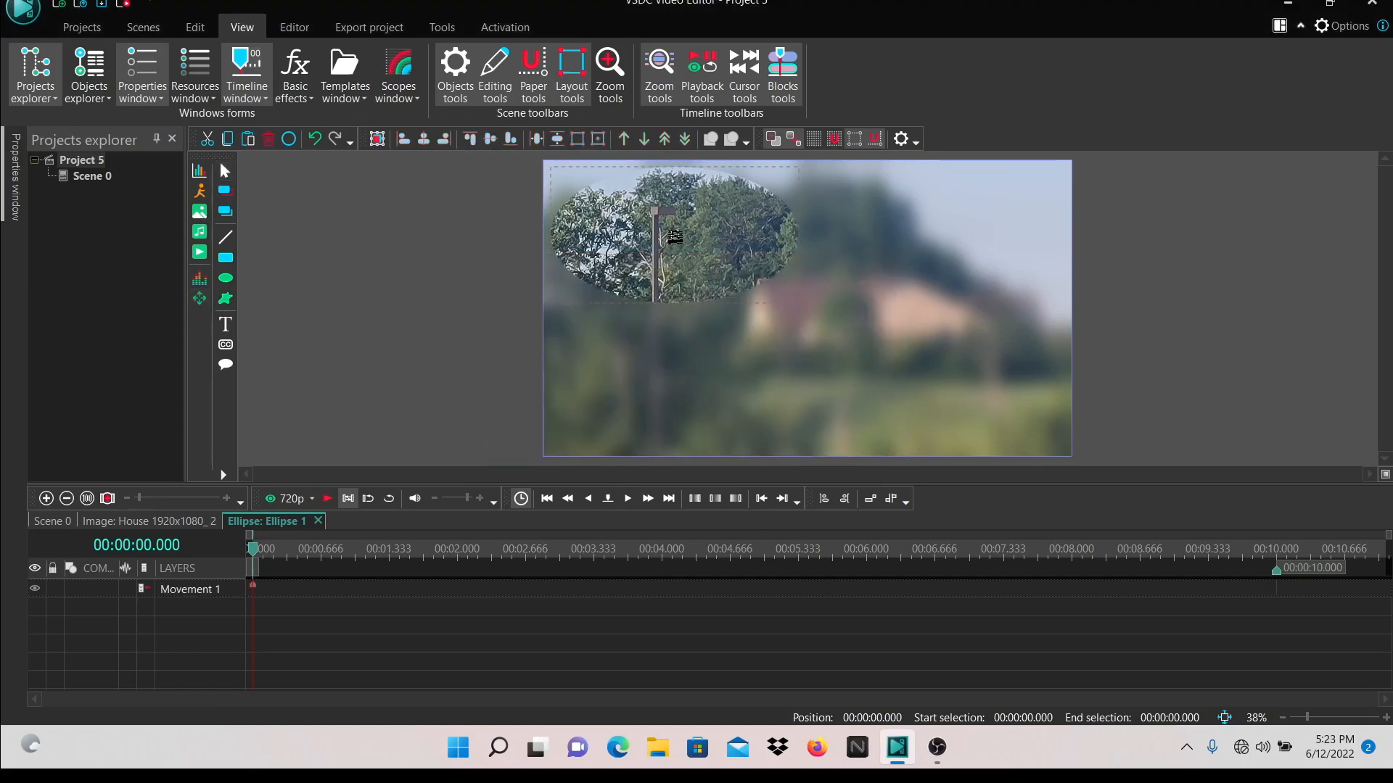
mouse_move(674, 237)
mouse_down()
mouse_move(875, 359)
mouse_move(963, 380)
mouse_move(948, 387)
mouse_up()
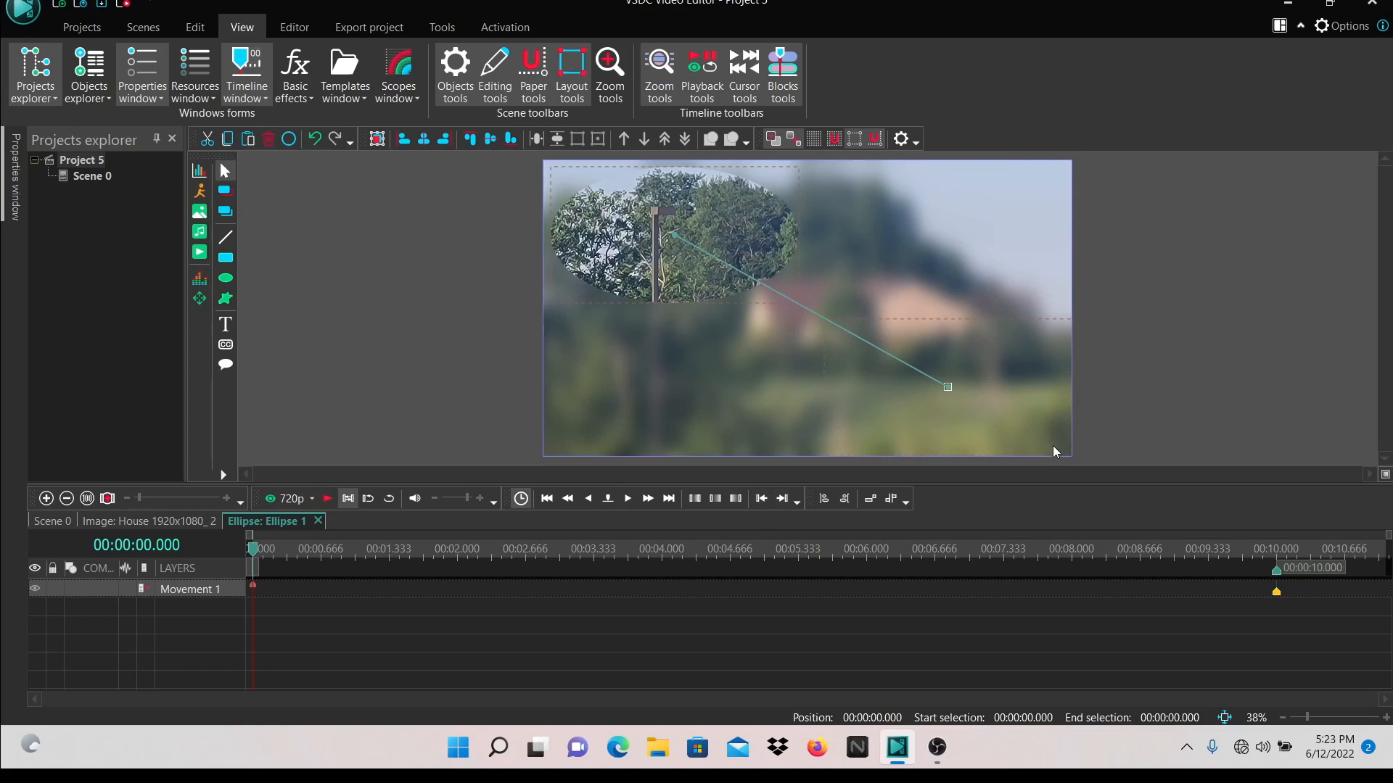
click(326, 502)
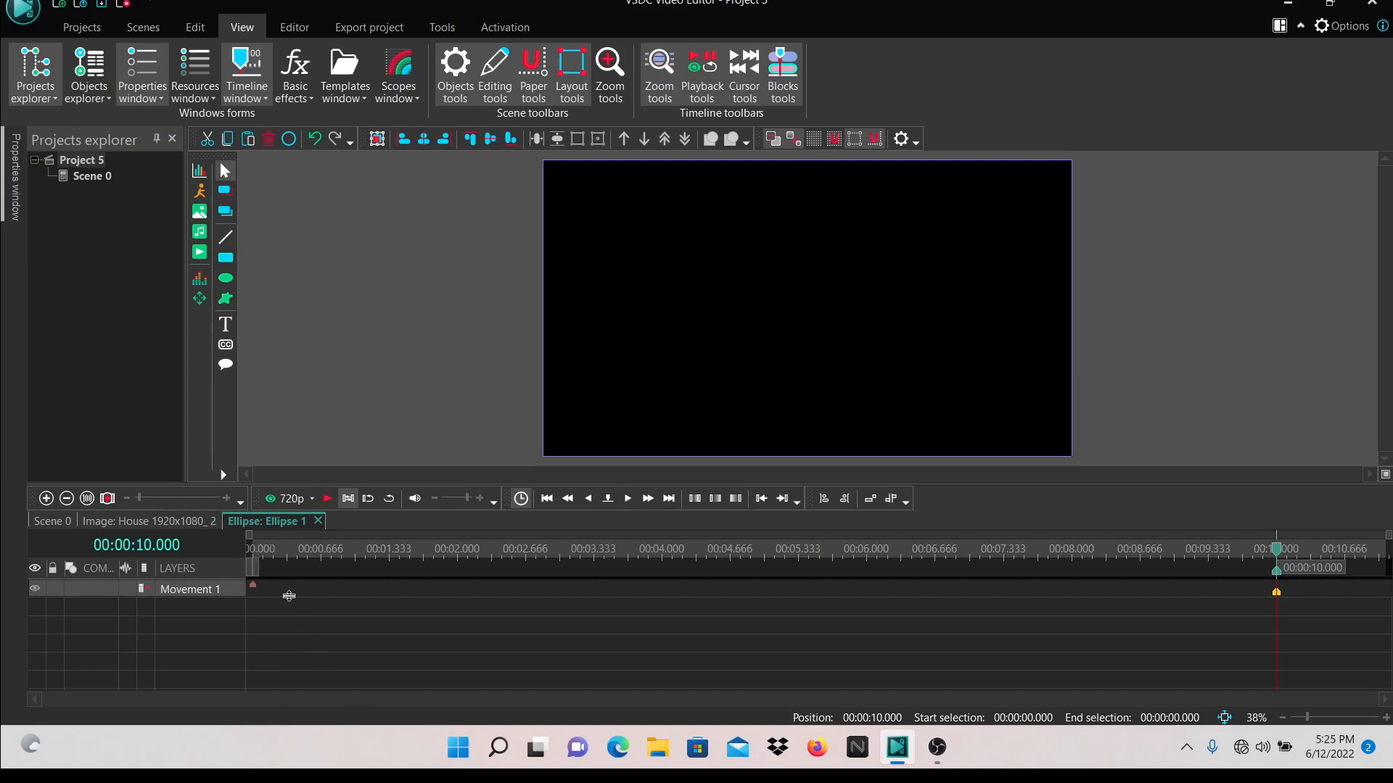
click(261, 555)
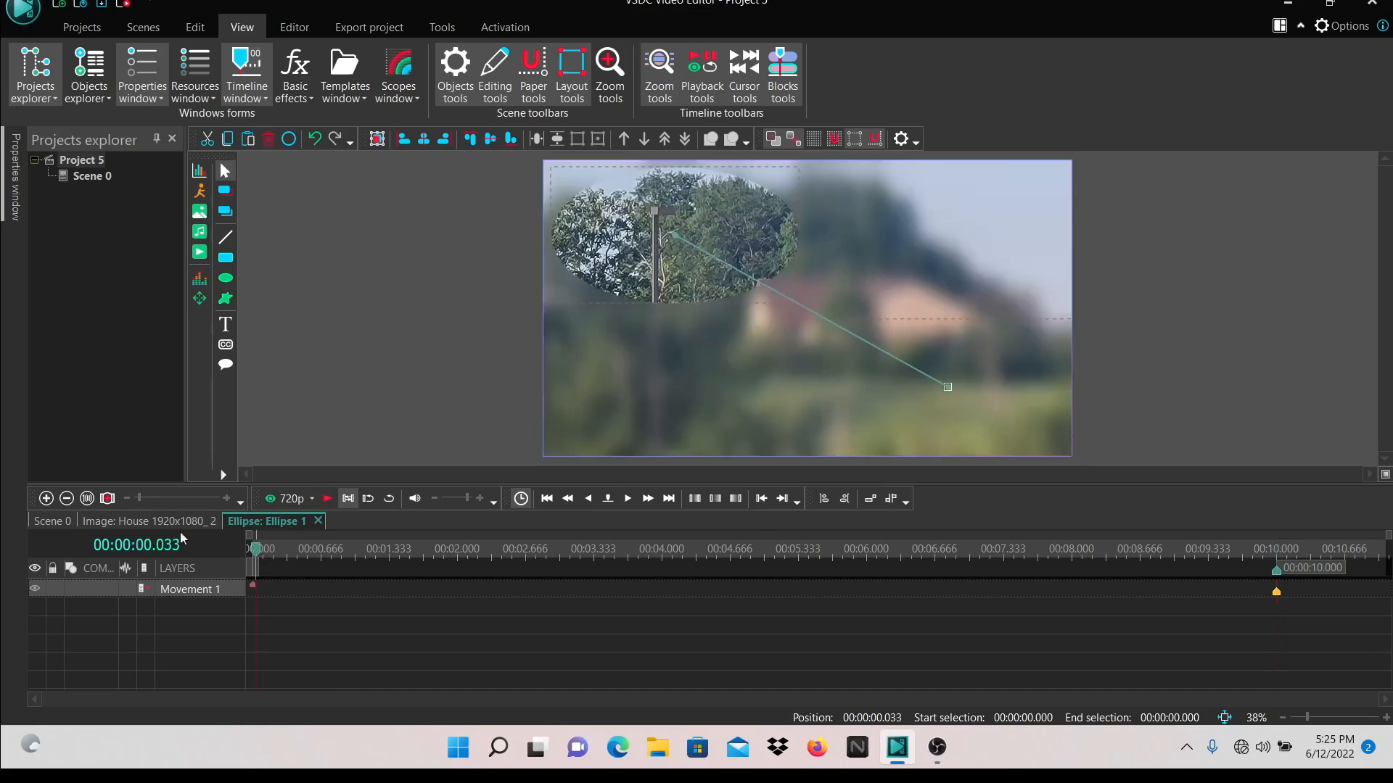
Reopen Ellipse 1 from the scene to delete its movement, and delete the ellipse itself from House 1920x1080_ 2.
click(75, 533)
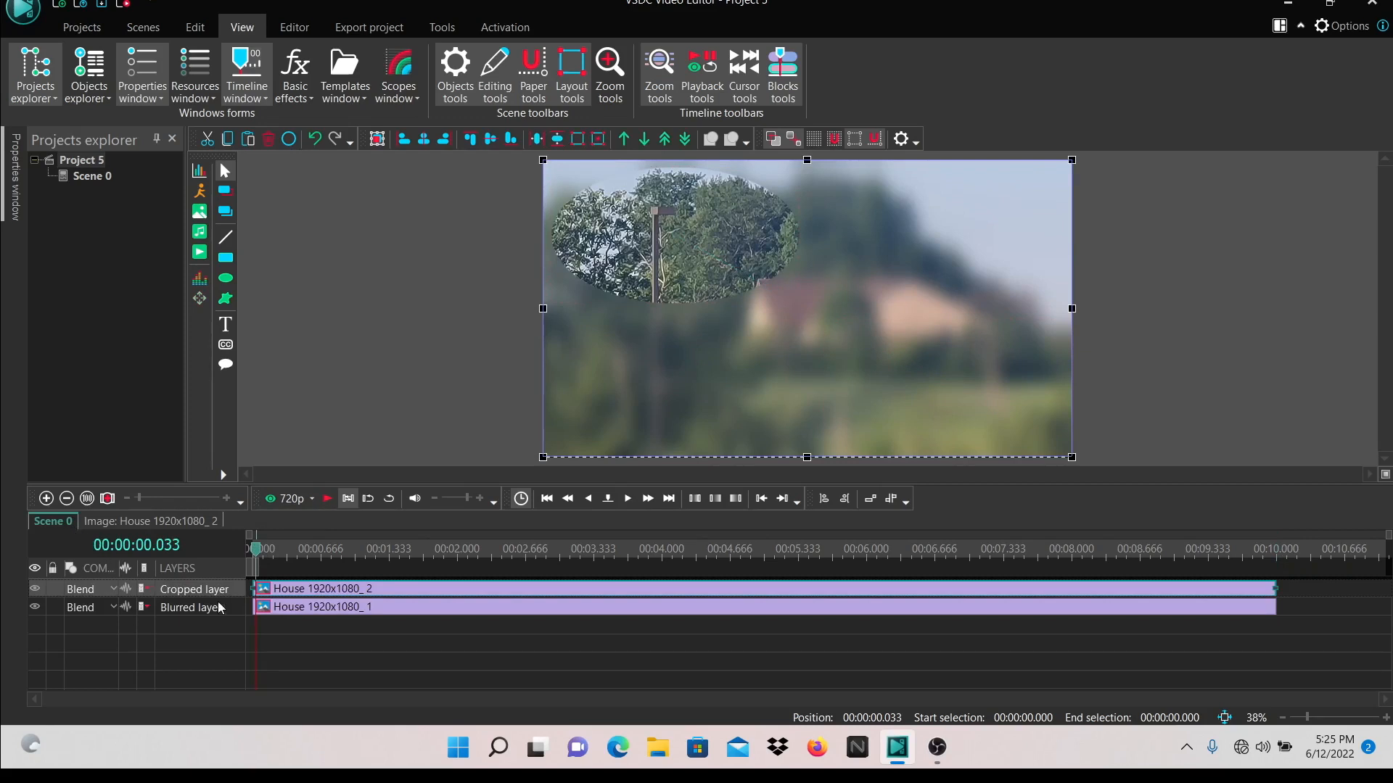
double_click(280, 595)
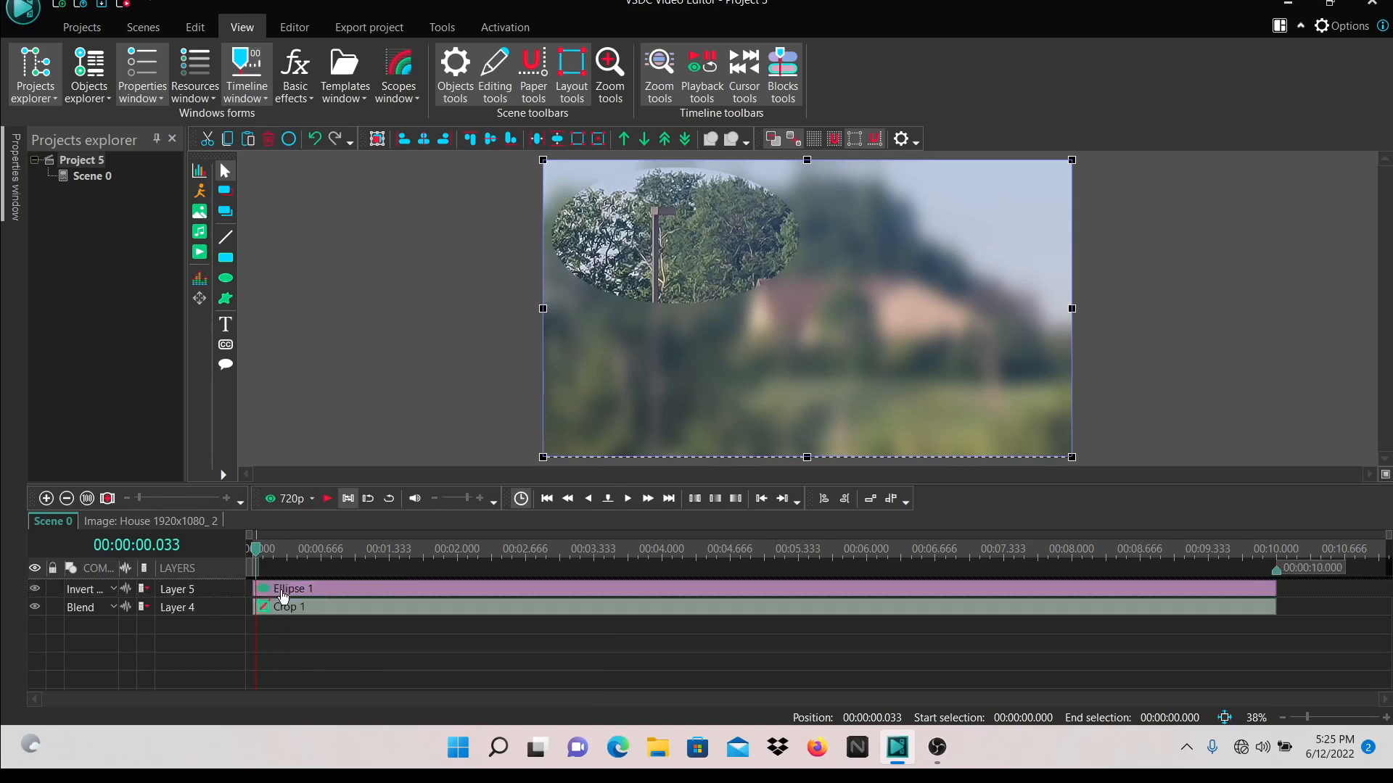
double_click(282, 591)
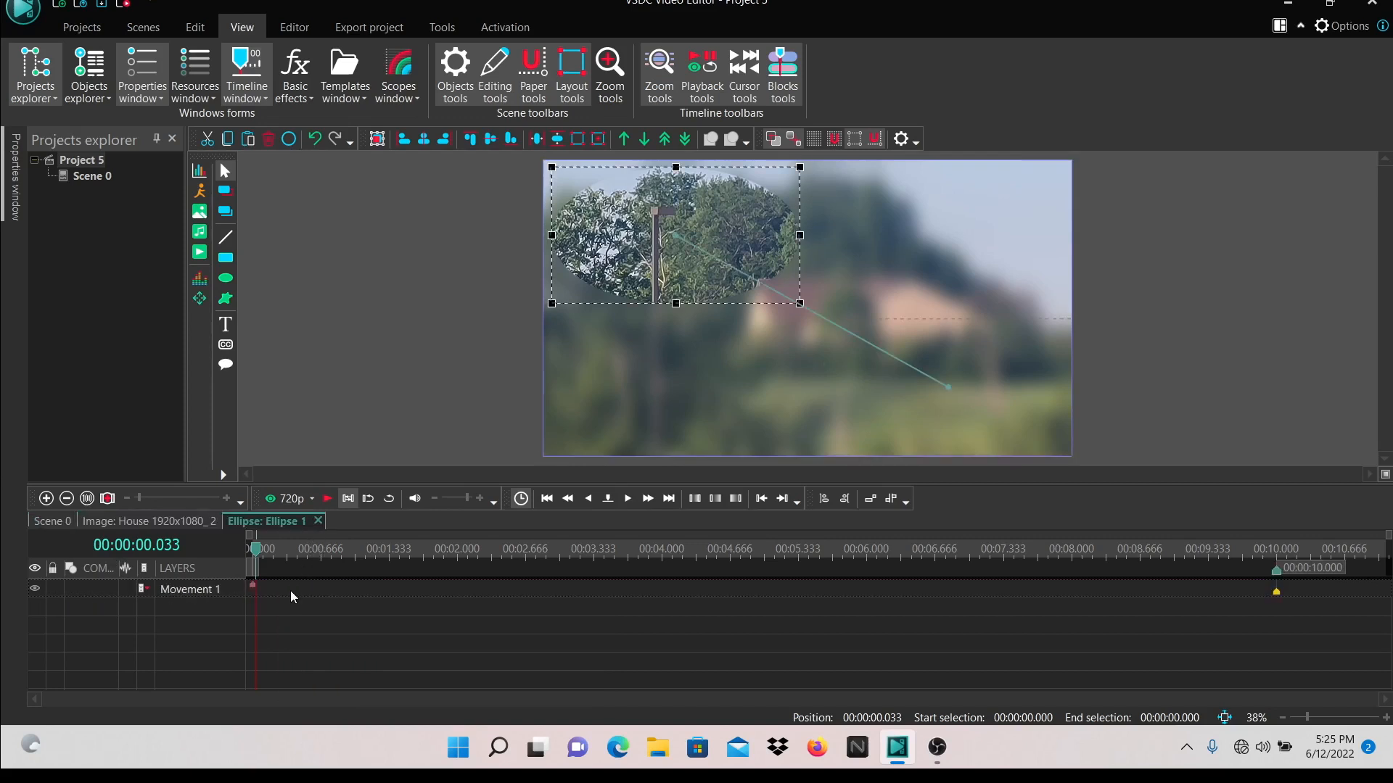
right_click(292, 592)
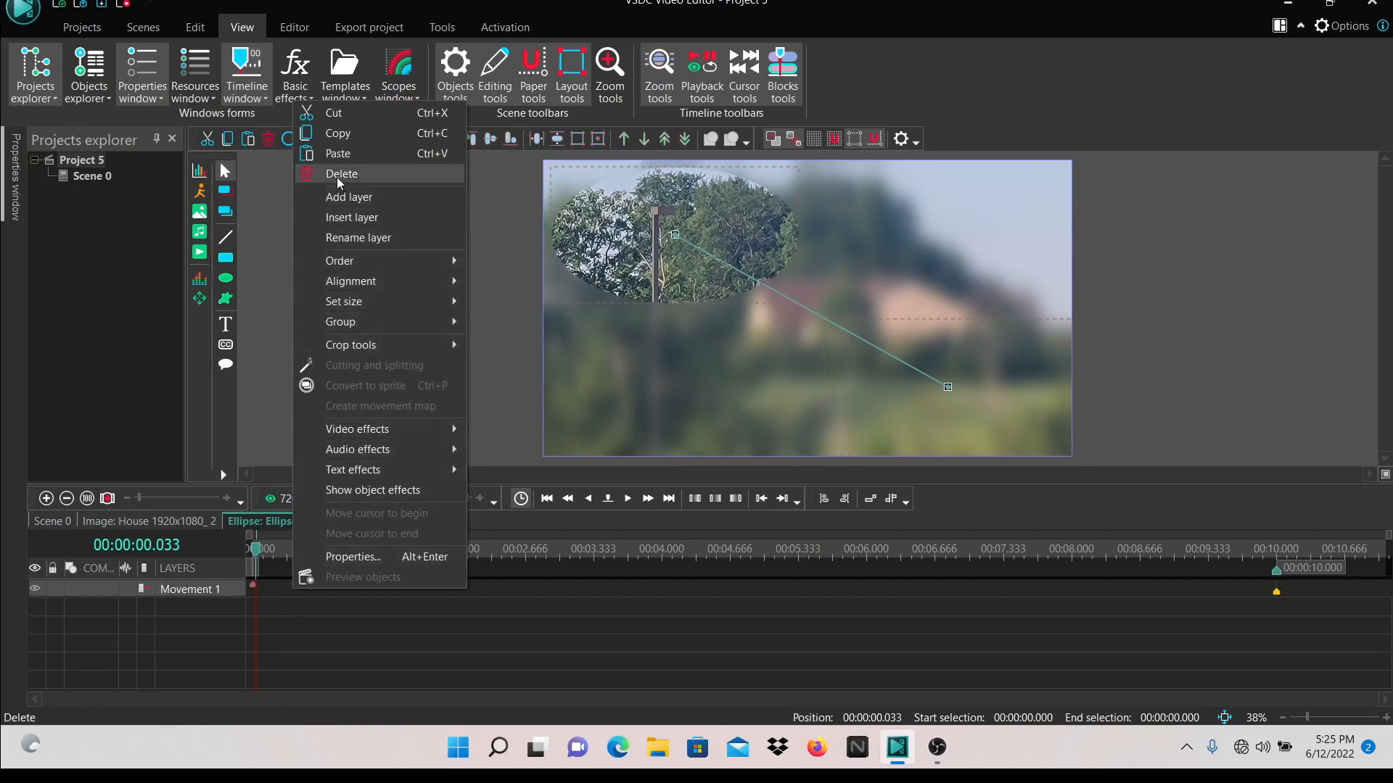
click(336, 182)
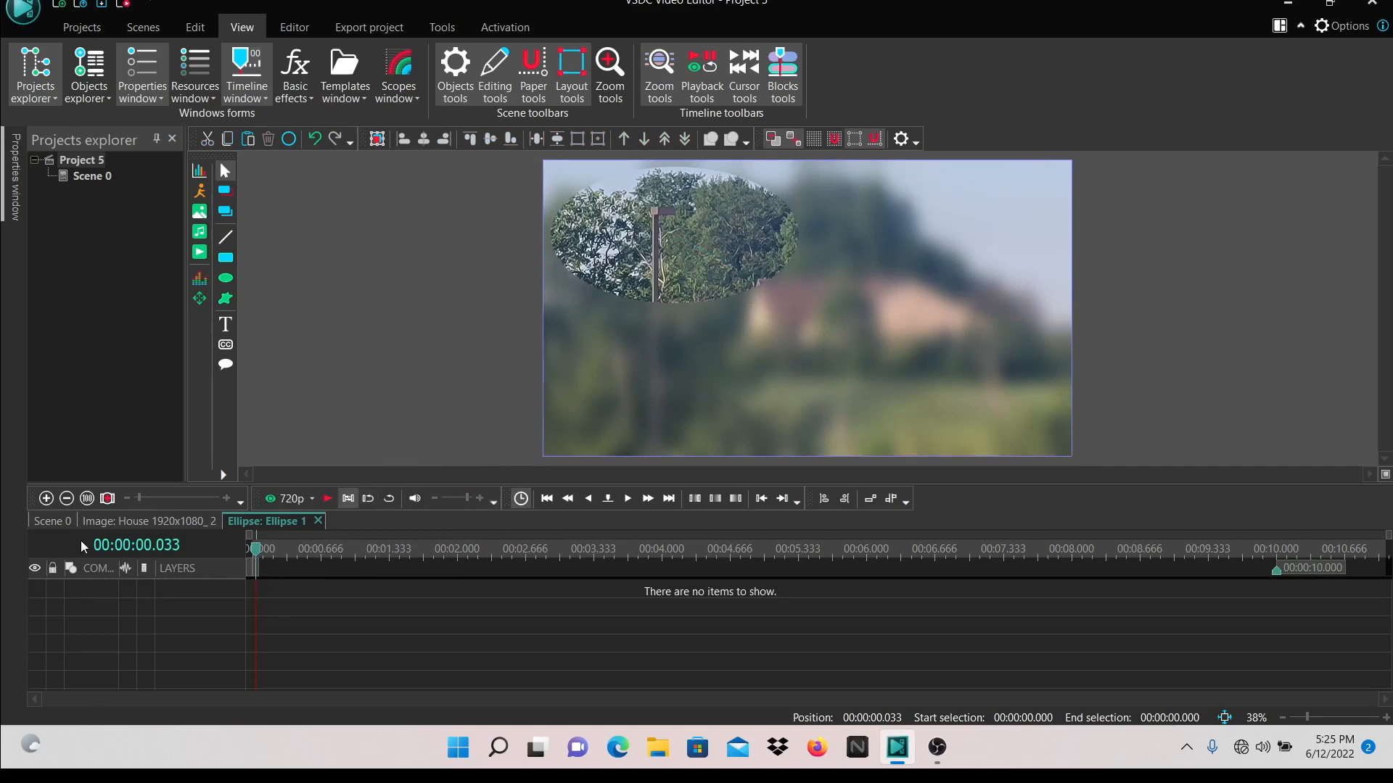
click(125, 522)
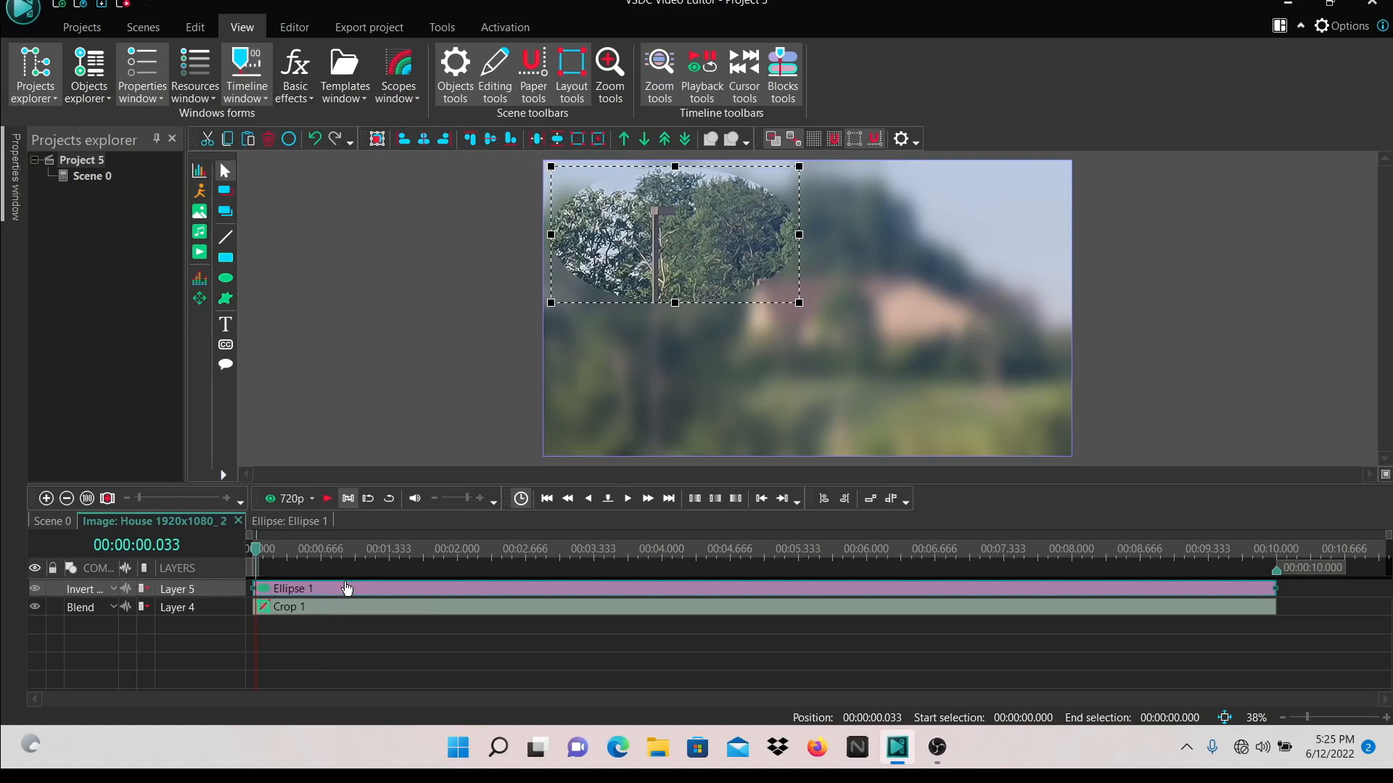
right_click(347, 589)
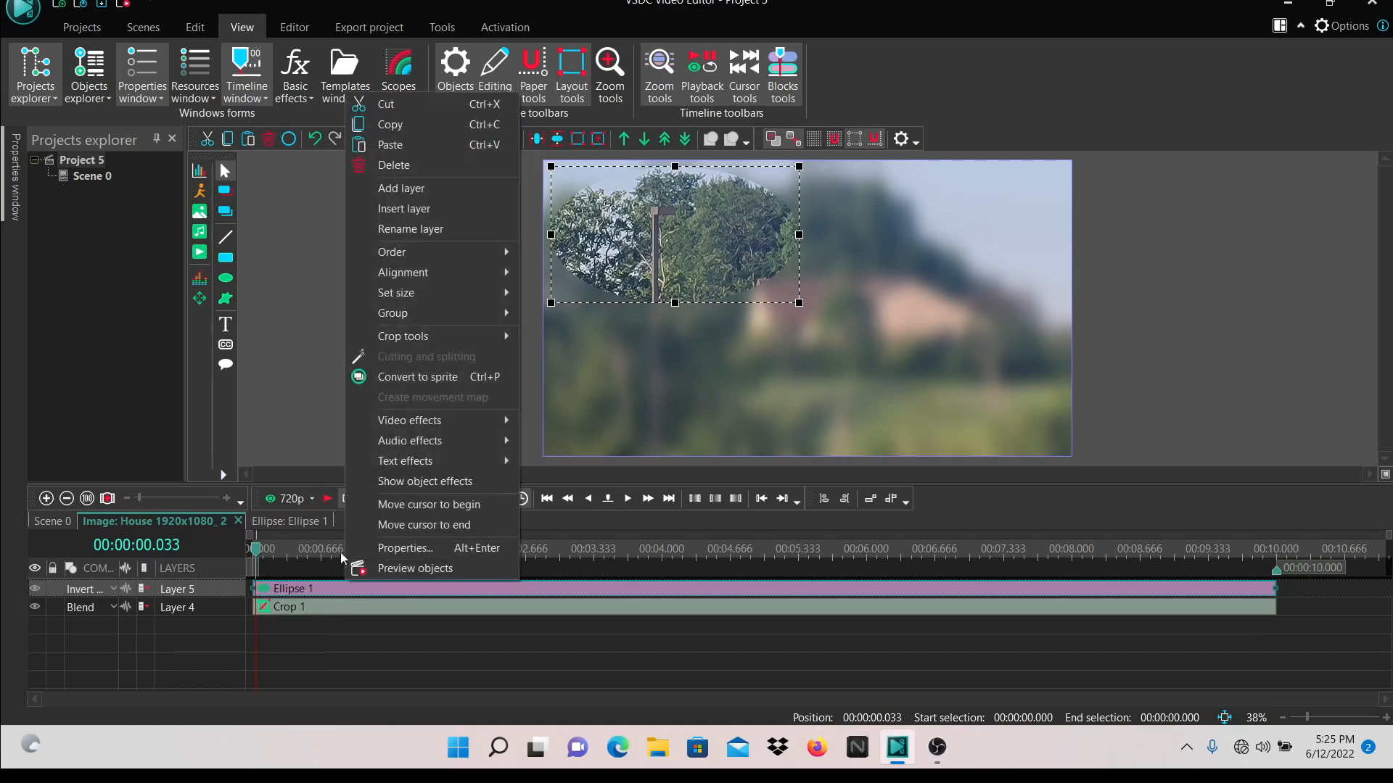
click(446, 166)
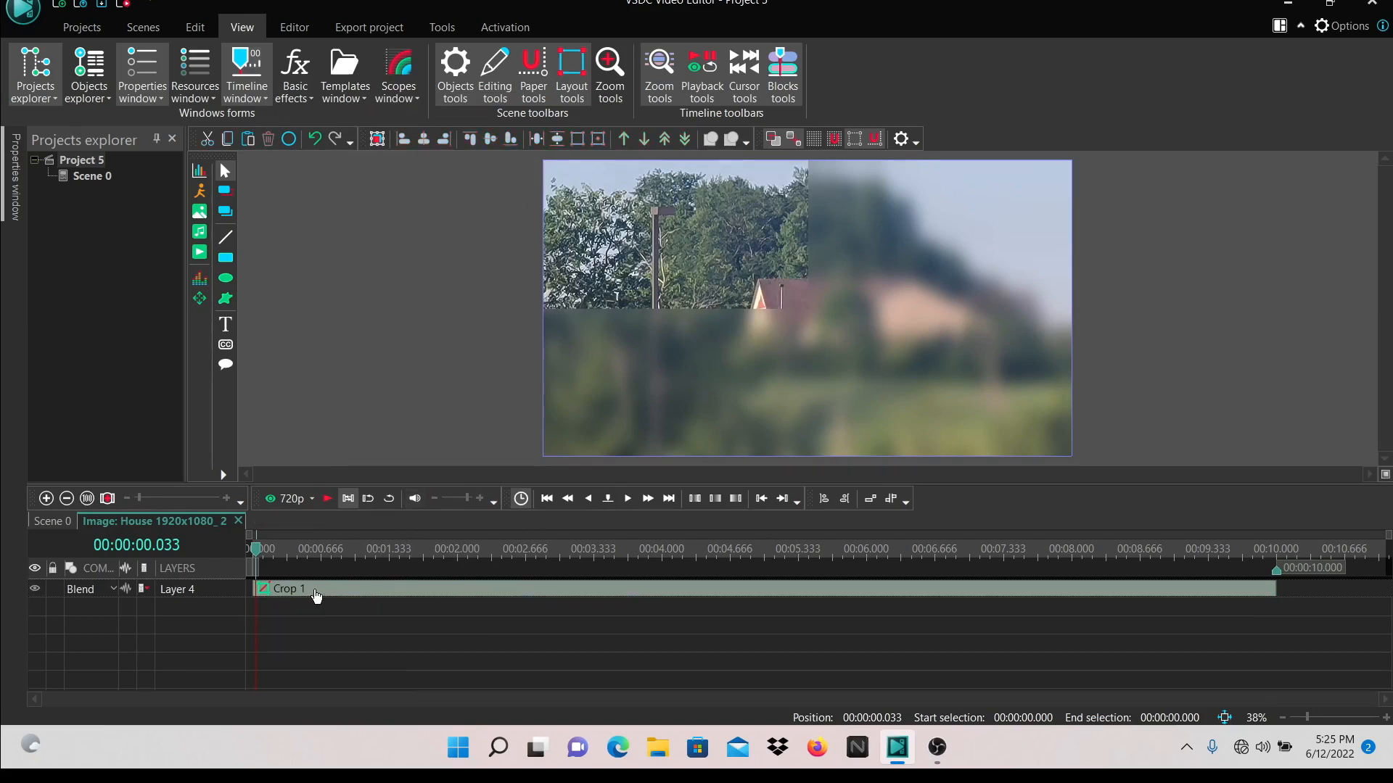
Open the Crop 1 effect's properties in a floating window and set the top border to 25; 25 %.
click(316, 594)
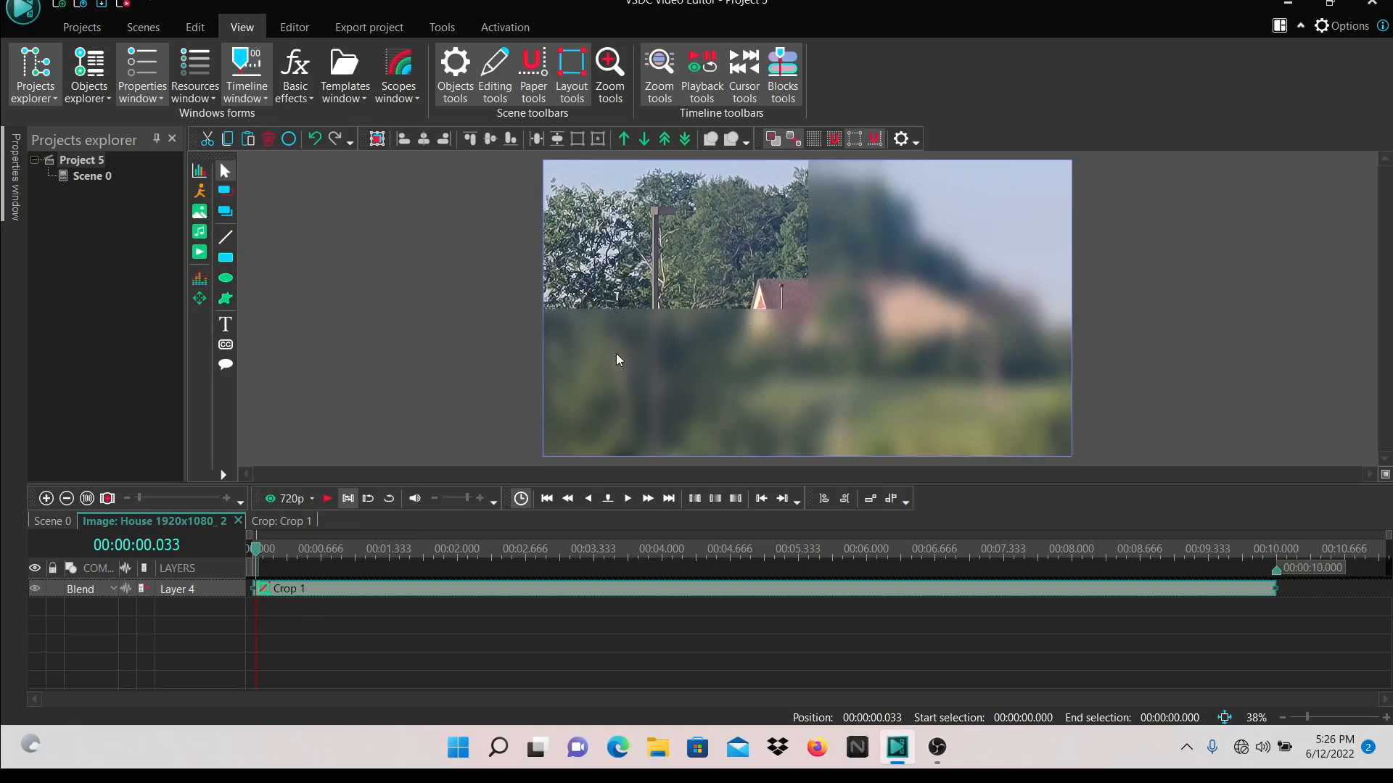
right_click(445, 593)
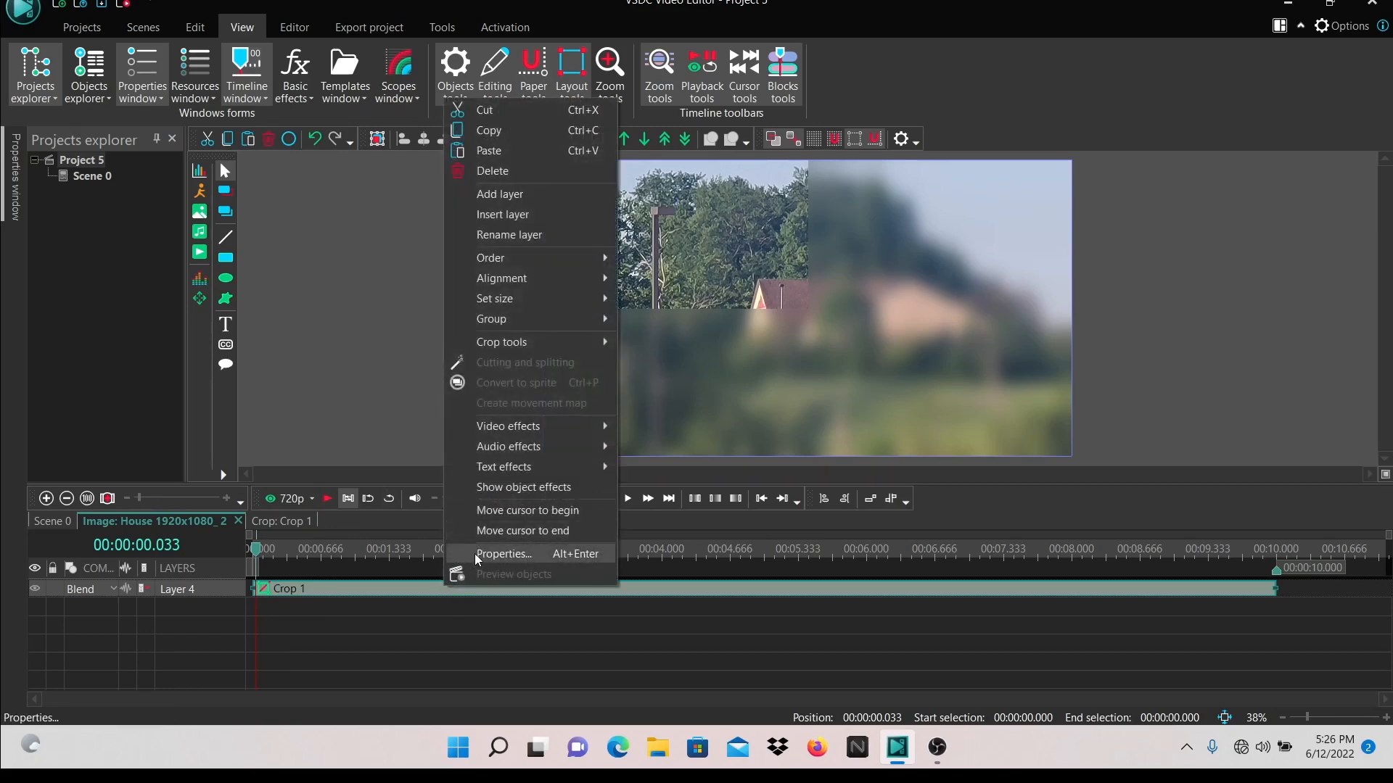
click(477, 555)
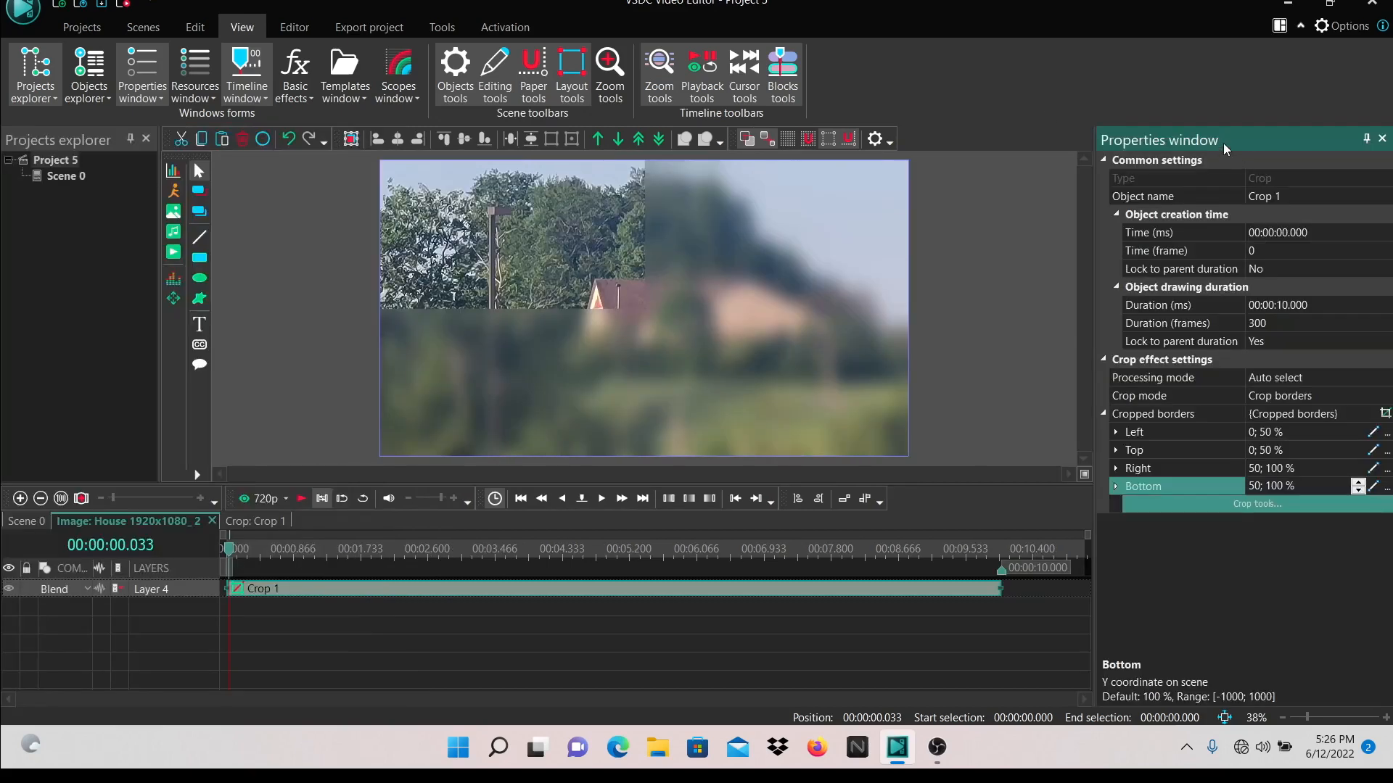
drag(1223, 142, 731, 105)
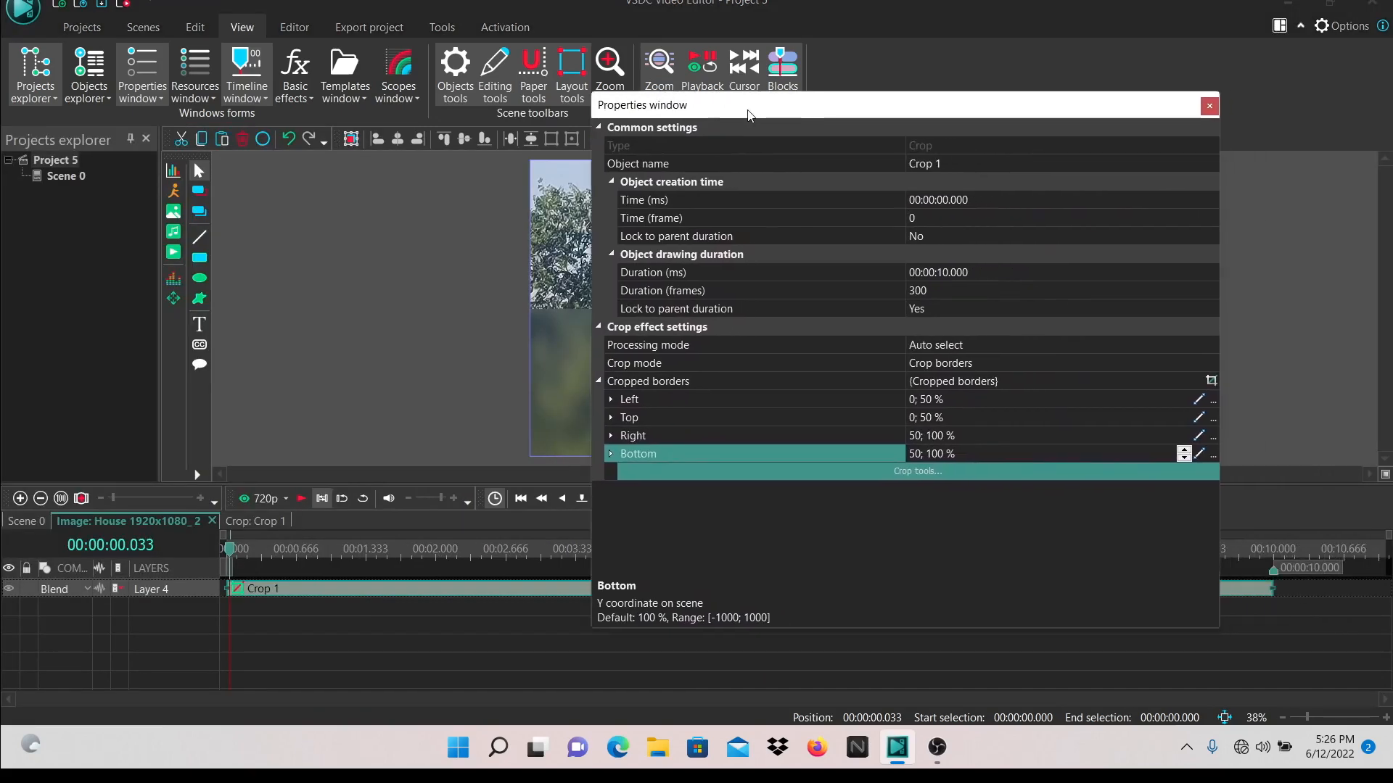
click(917, 418)
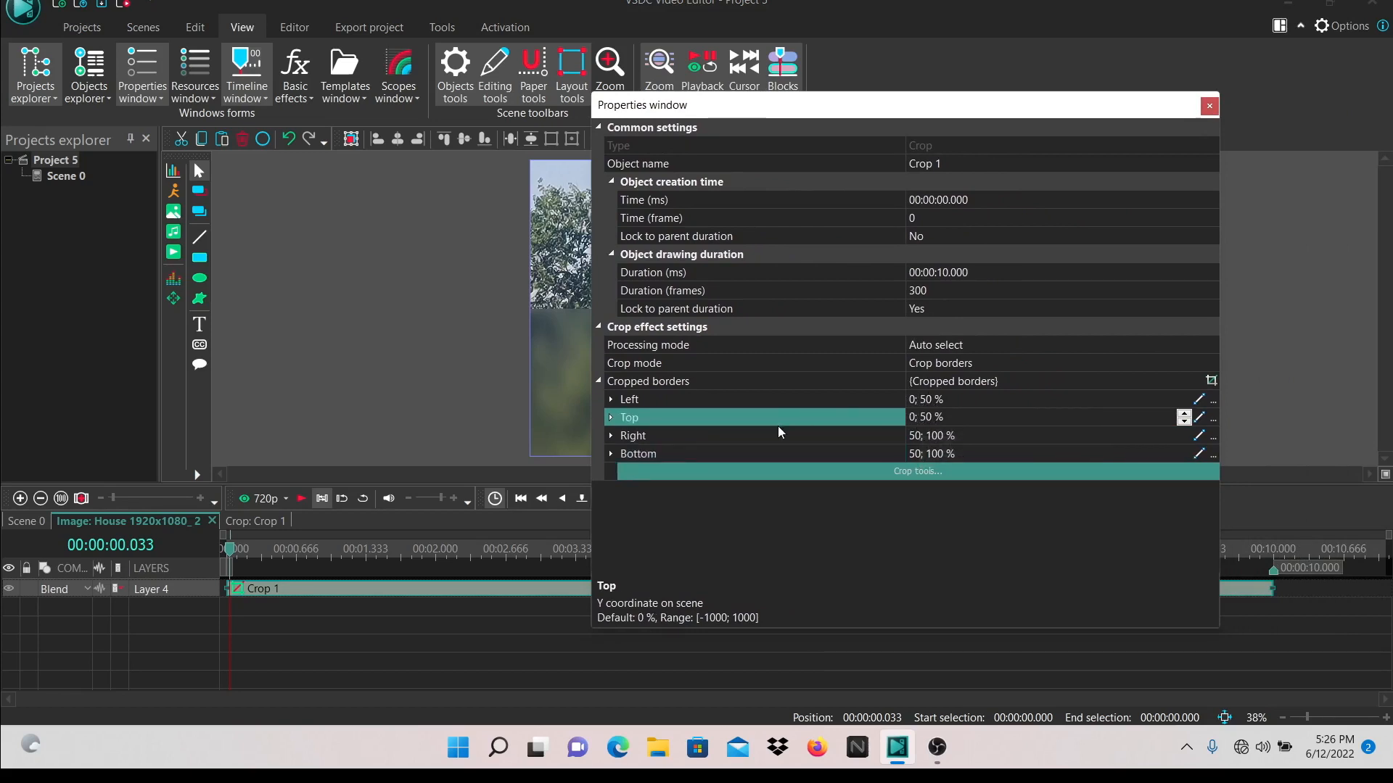
key(BackSpace)
text(25)
key(BackSpace)
key(BackSpace)
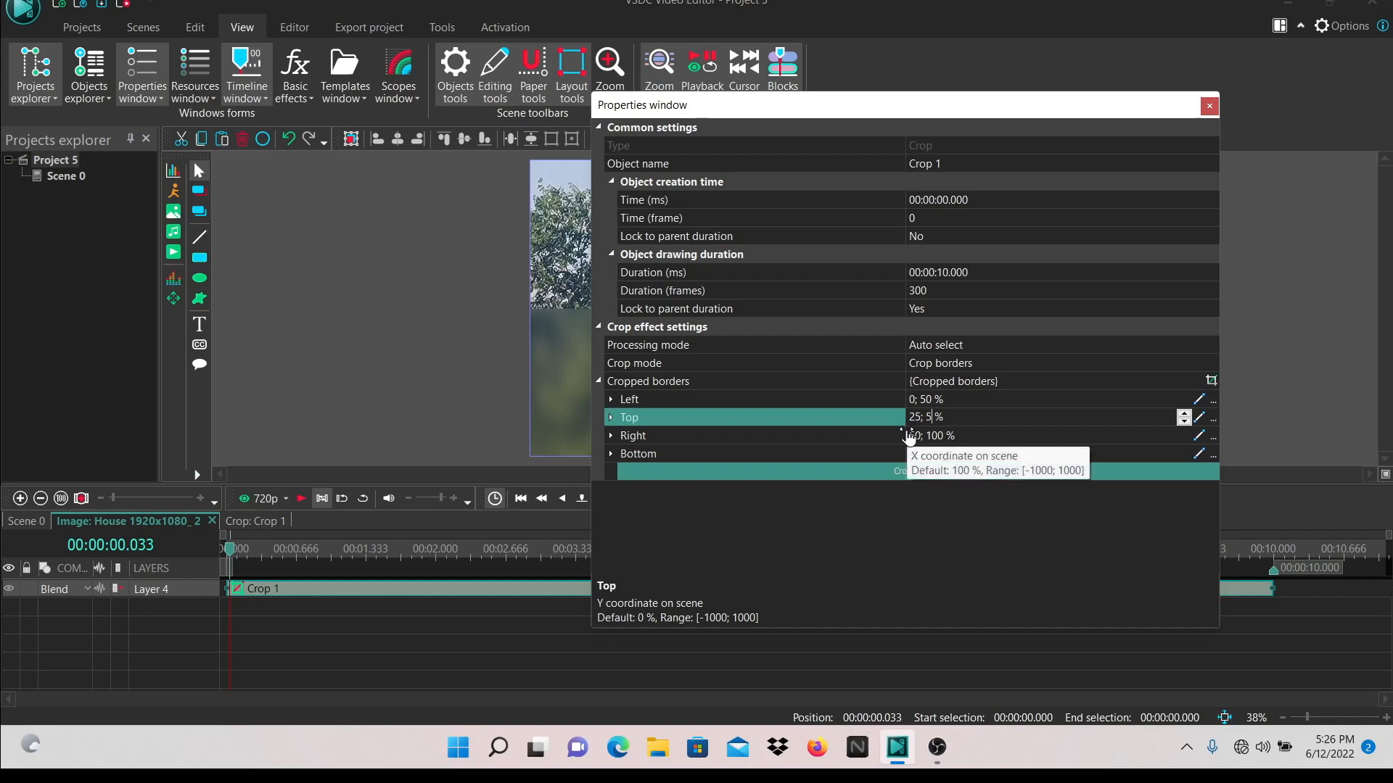
text(25)
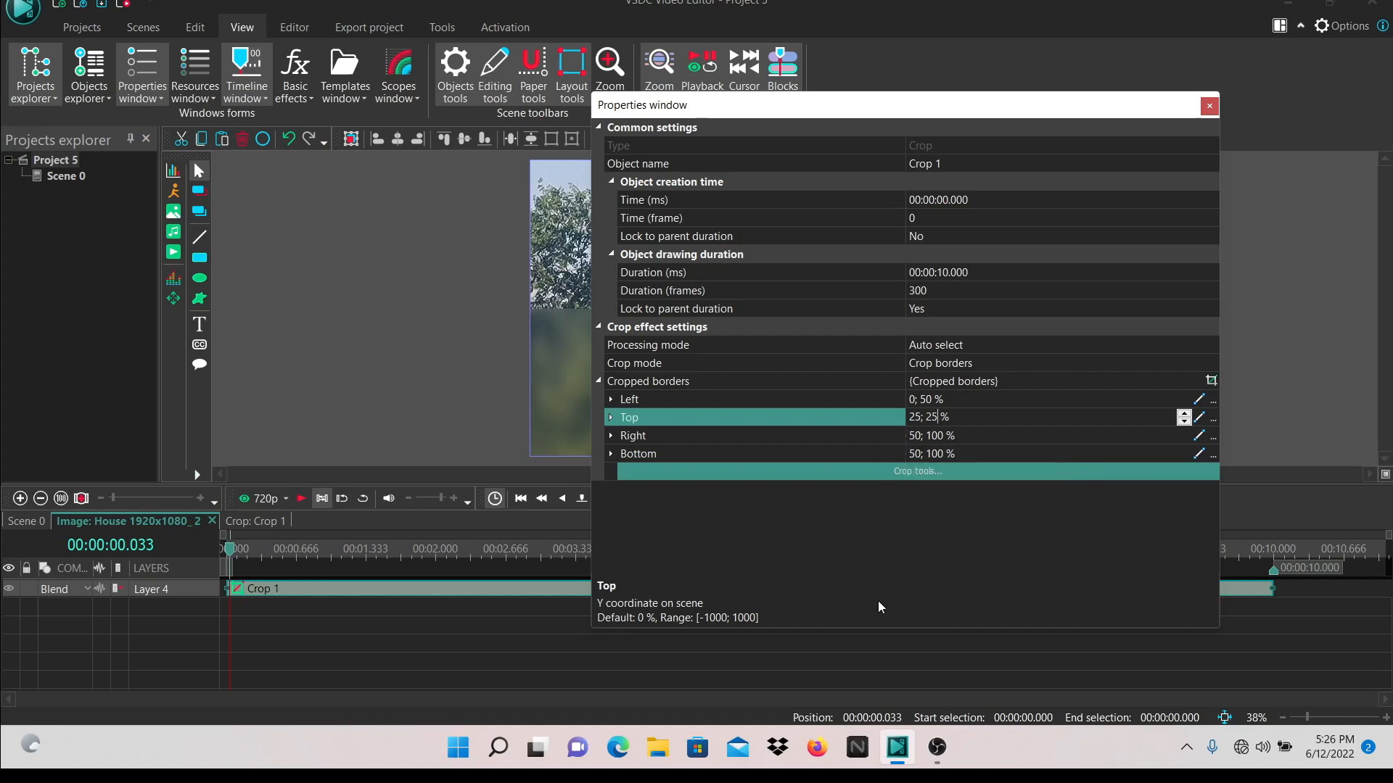
Set the Crop 1 effect's bottom border to 75; 100 % and close the Properties window.
click(921, 453)
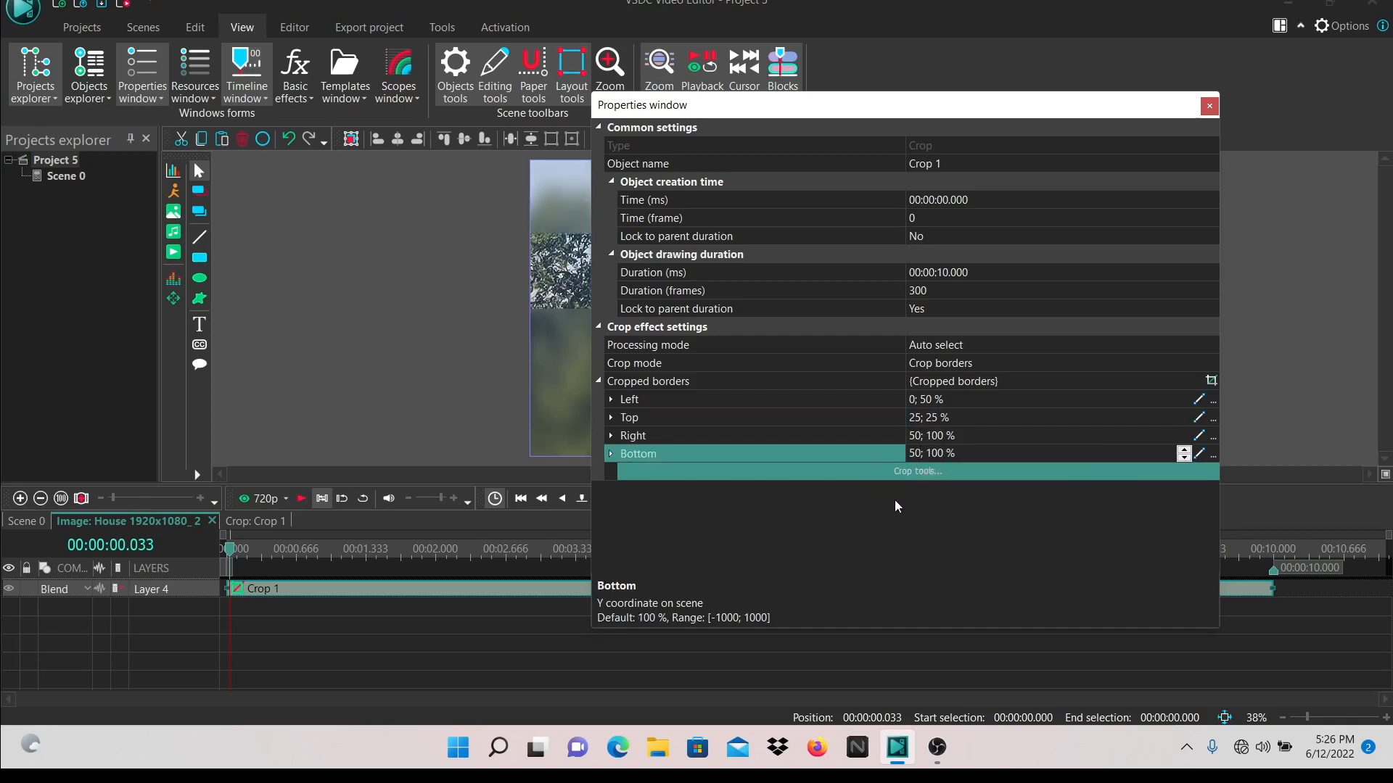
key(BackSpace)
key(BackSpace)
text(75)
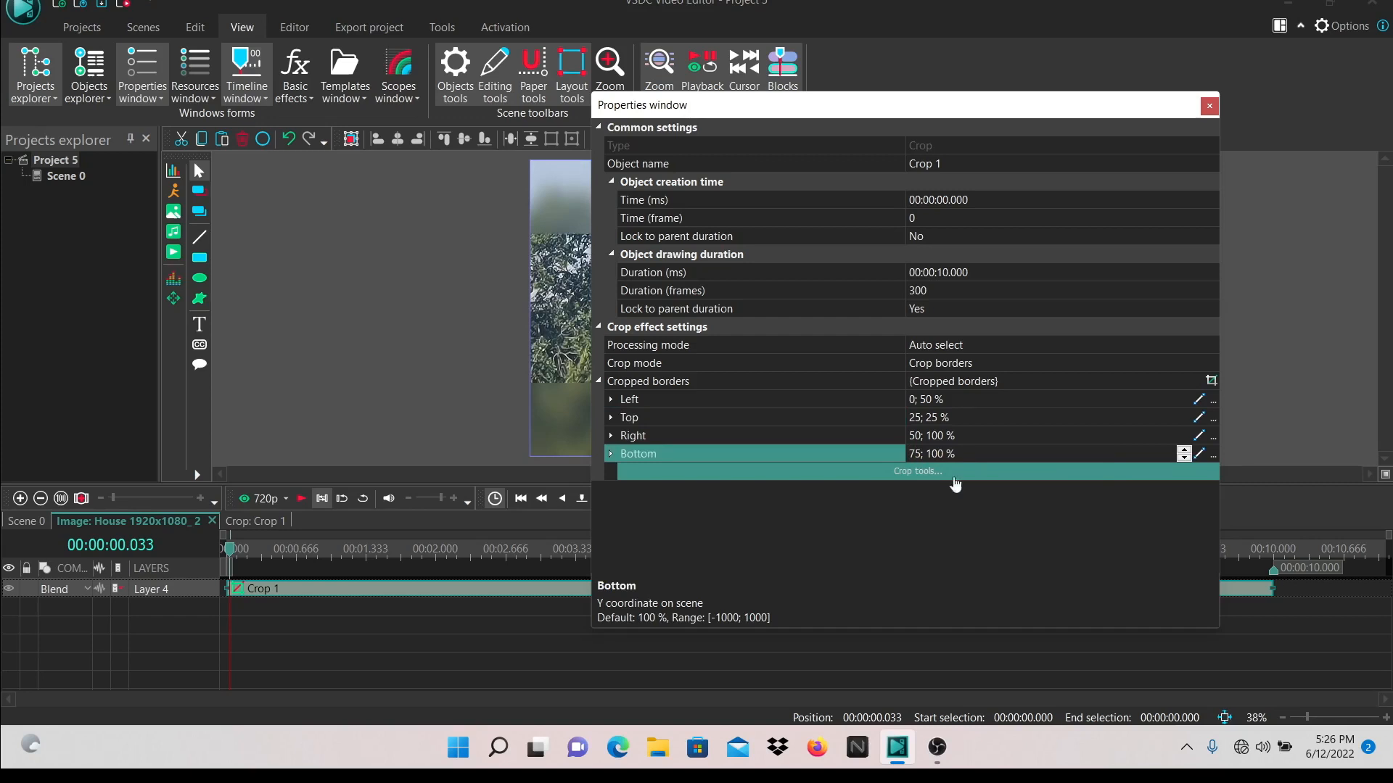
click(1206, 107)
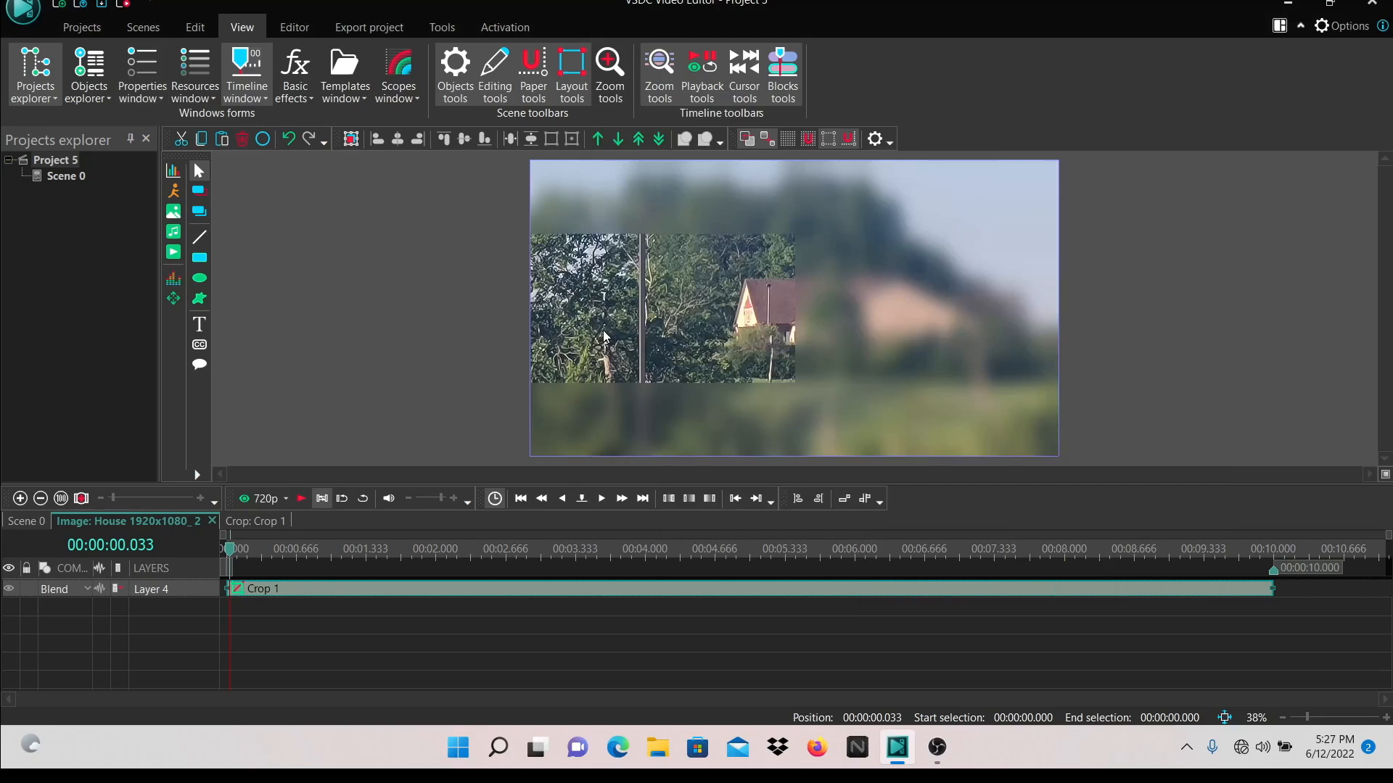
Preview the crop animation on House 1920x1080_ 2 and return the playhead to the start of the timeline.
click(302, 500)
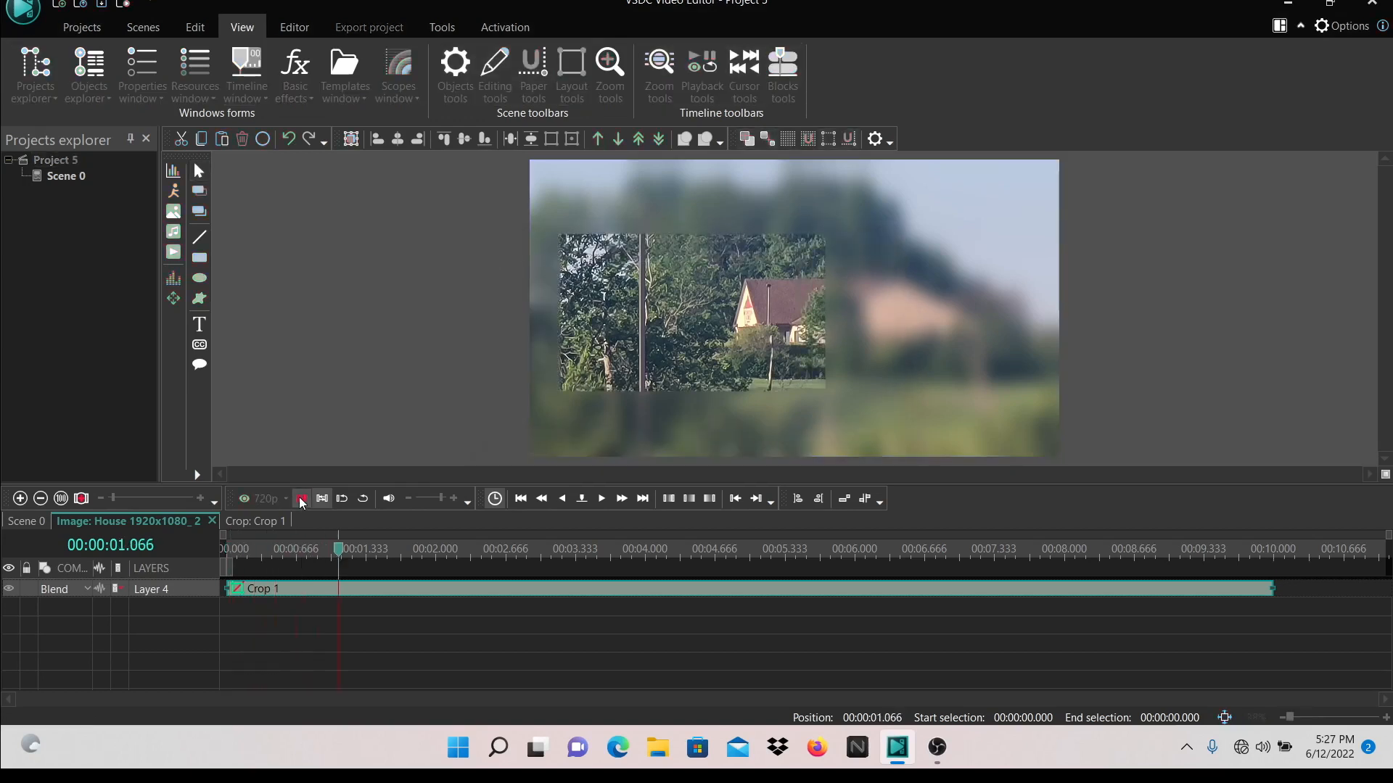
click(302, 501)
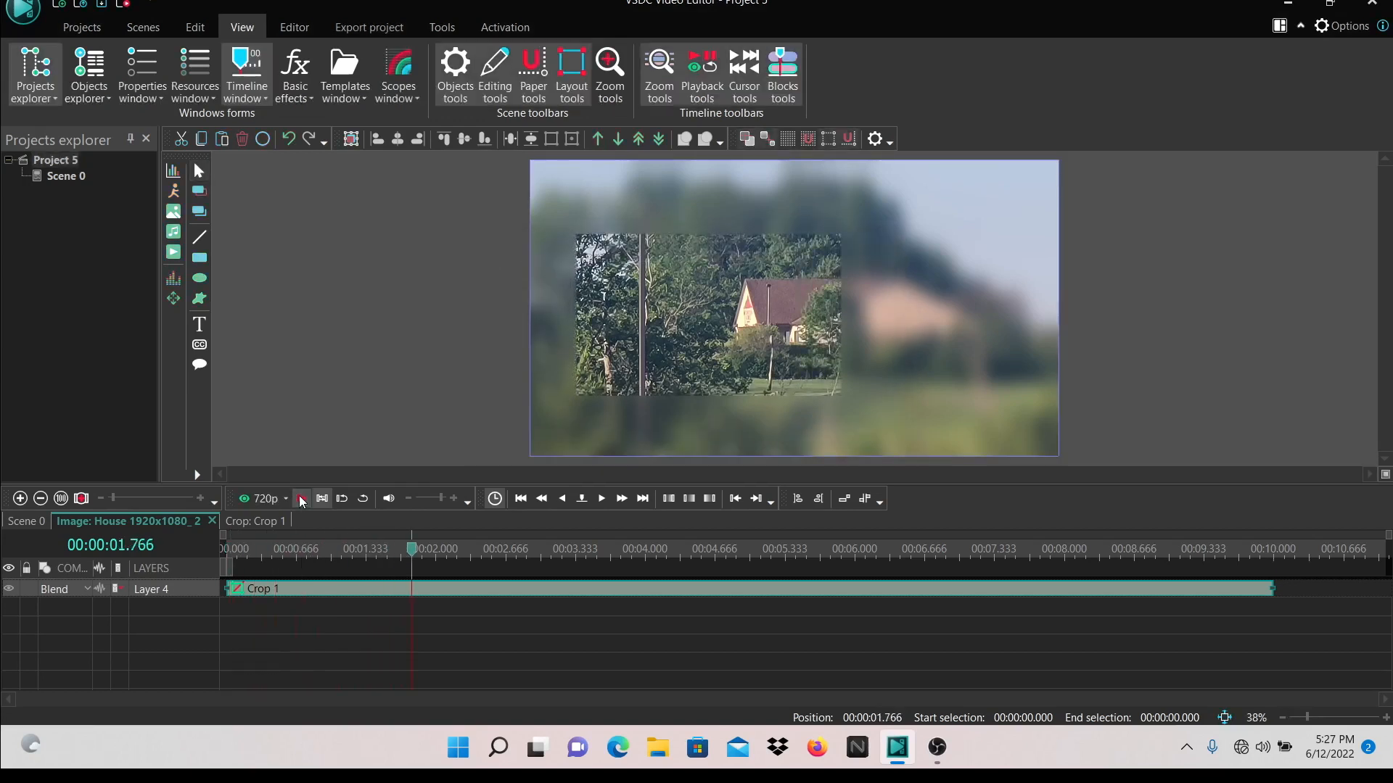
click(227, 548)
drag(233, 550, 220, 550)
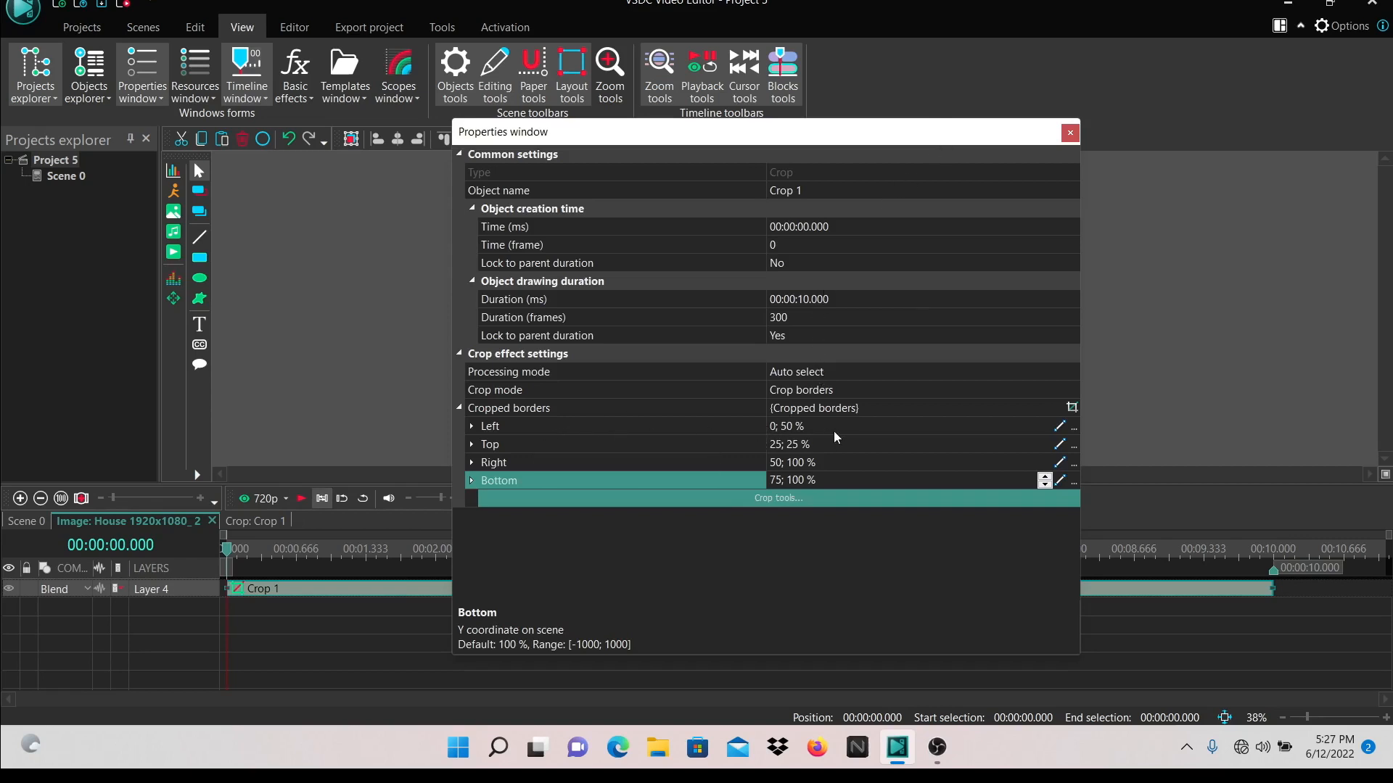
Set the Crop 1 effect's left border to 50; 0 % in its properties.
click(773, 426)
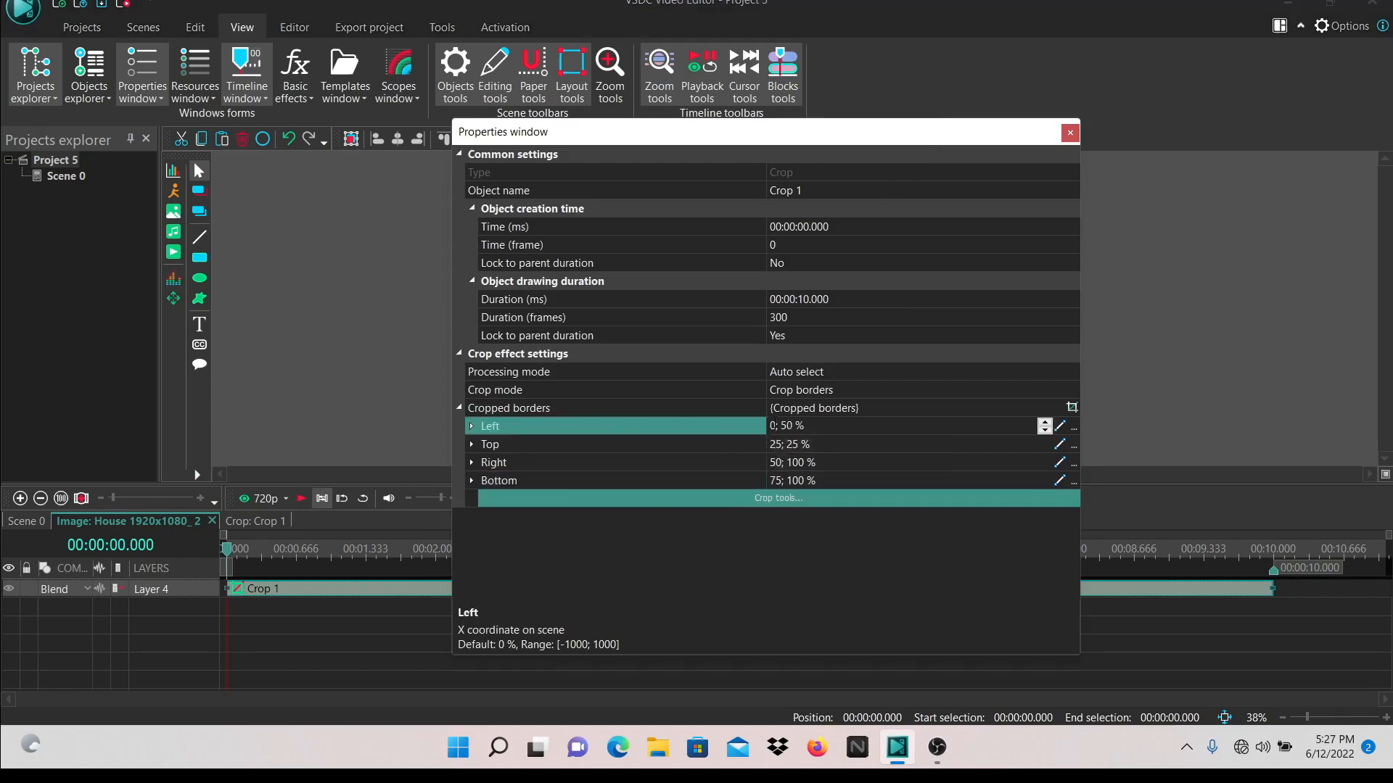
key(BackSpace)
text(0)
key(BackSpace)
key(BackSpace)
text(0)
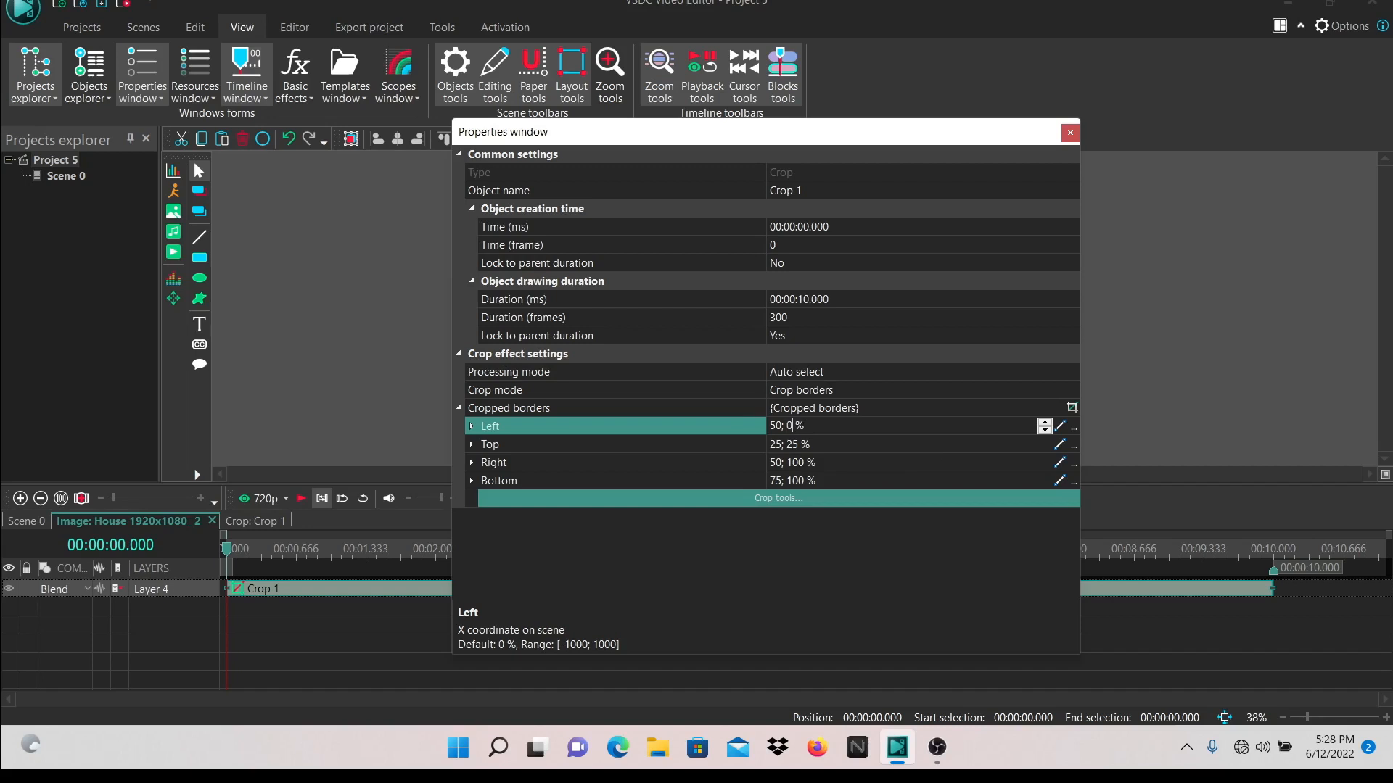
Set the Crop 1 effect's top border to 50; 0 %.
click(779, 444)
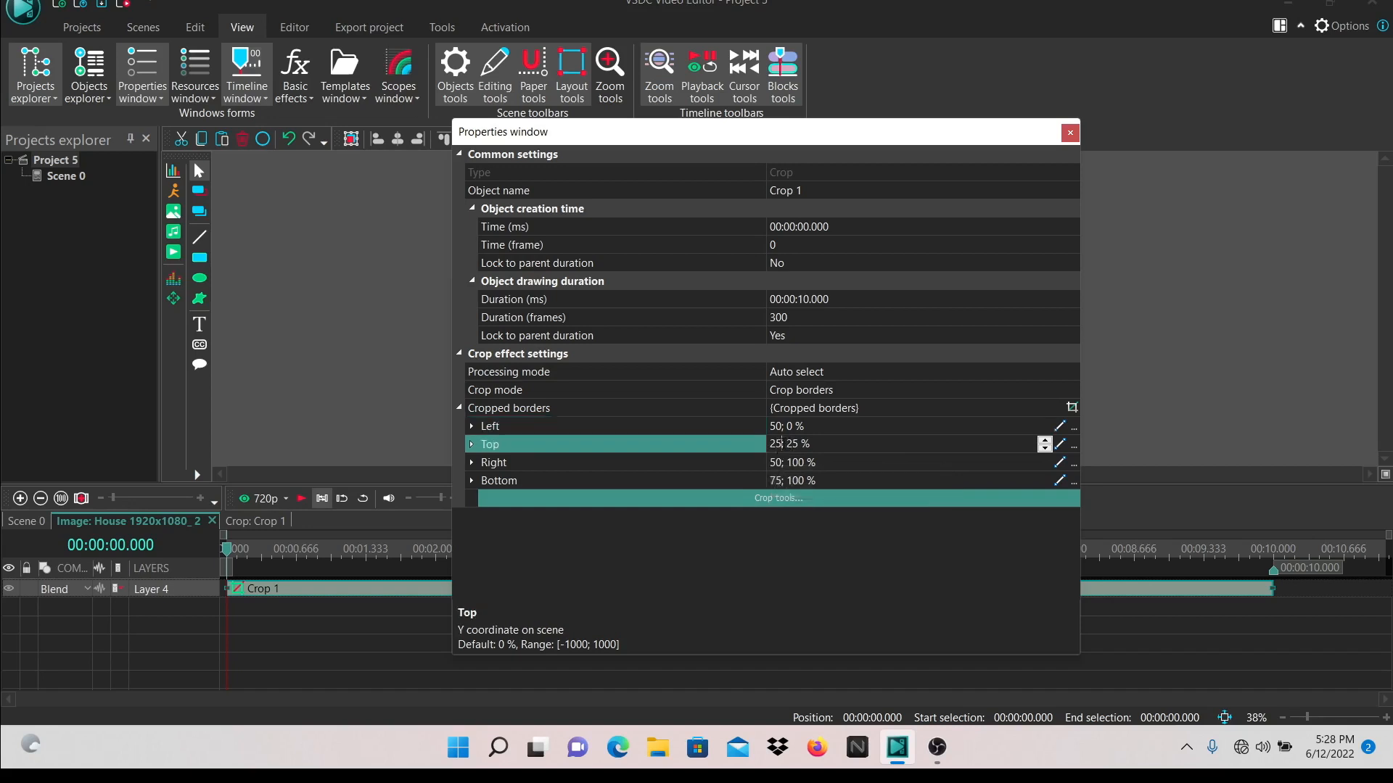
key(BackSpace)
key(BackSpace)
text(50)
key(BackSpace)
key(BackSpace)
key(BackSpace)
text(0)
Set the Crop 1 effect's bottom border to 50; 100 %, close the Properties window and preview the animation.
click(780, 482)
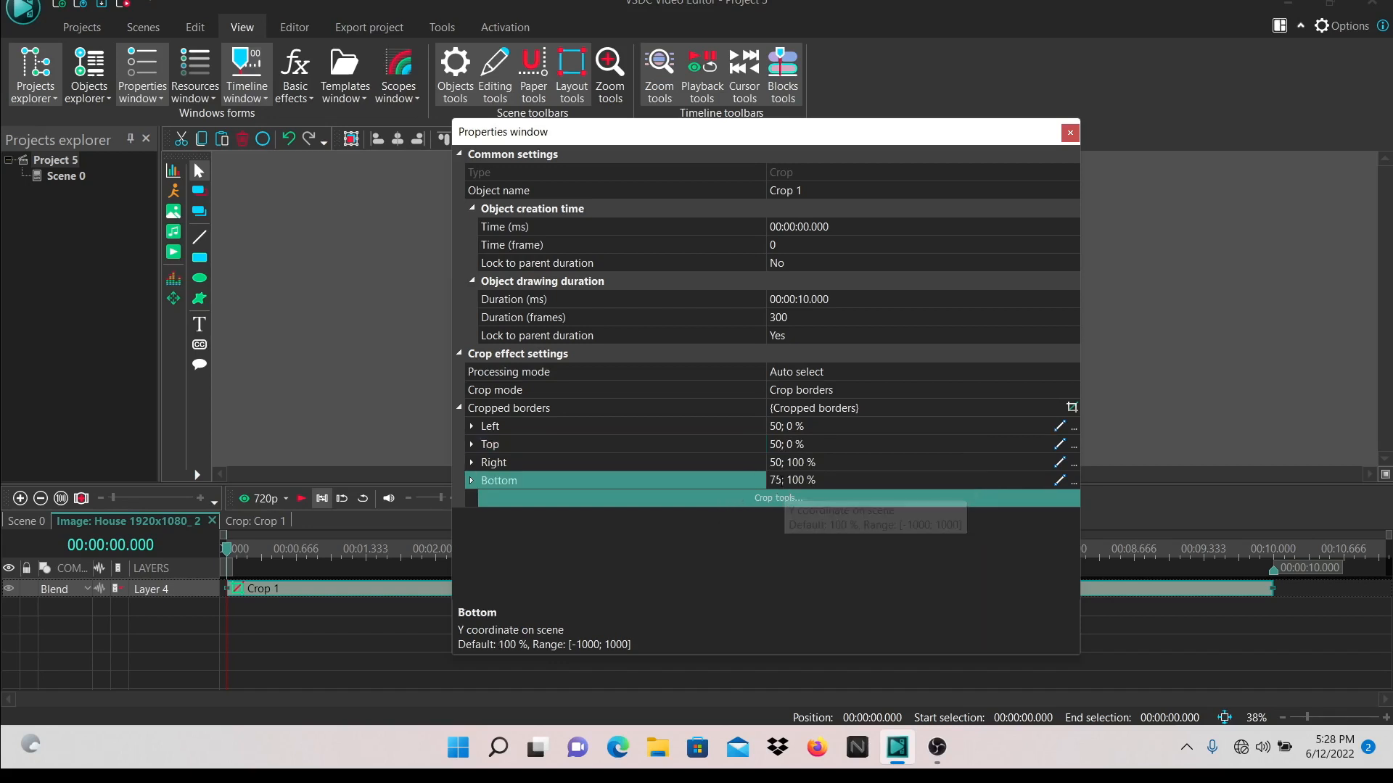
key(BackSpace)
key(BackSpace)
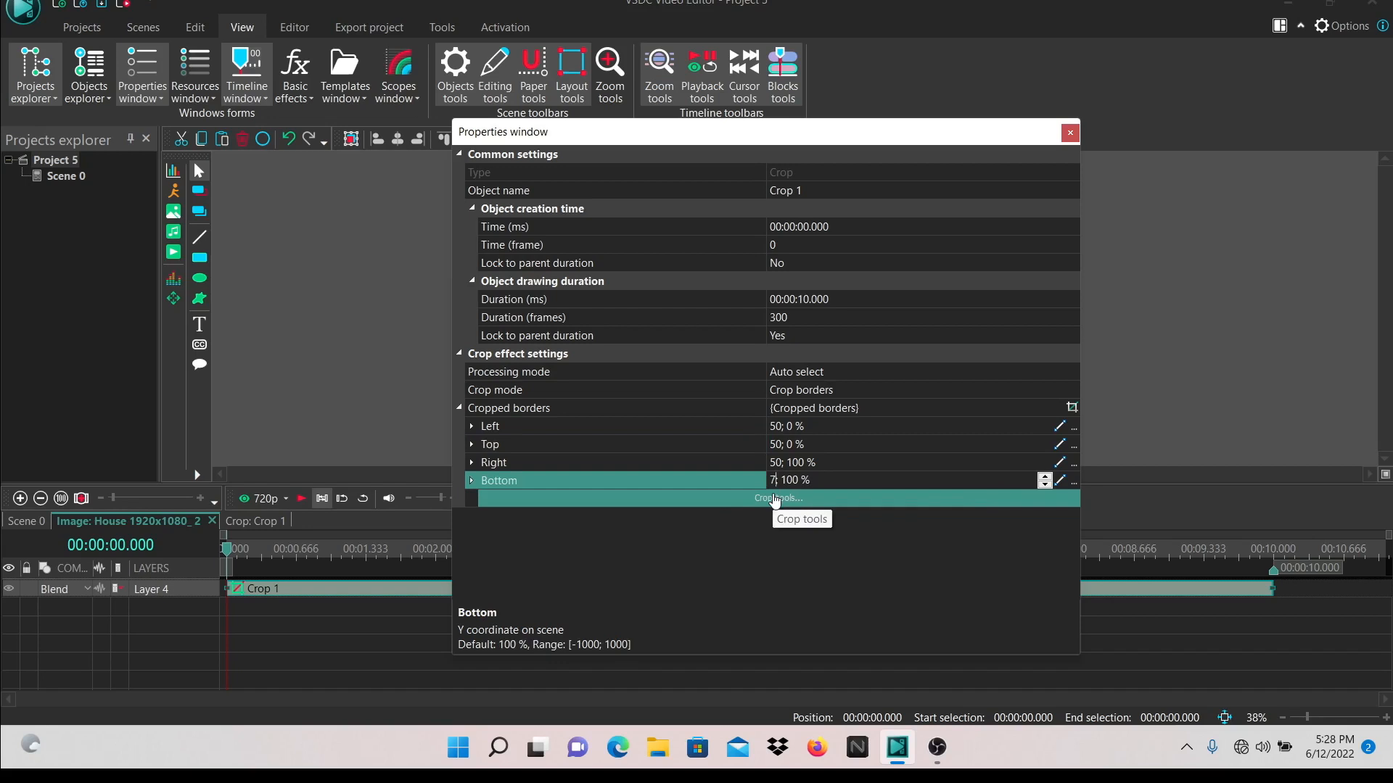
text(50)
click(1070, 133)
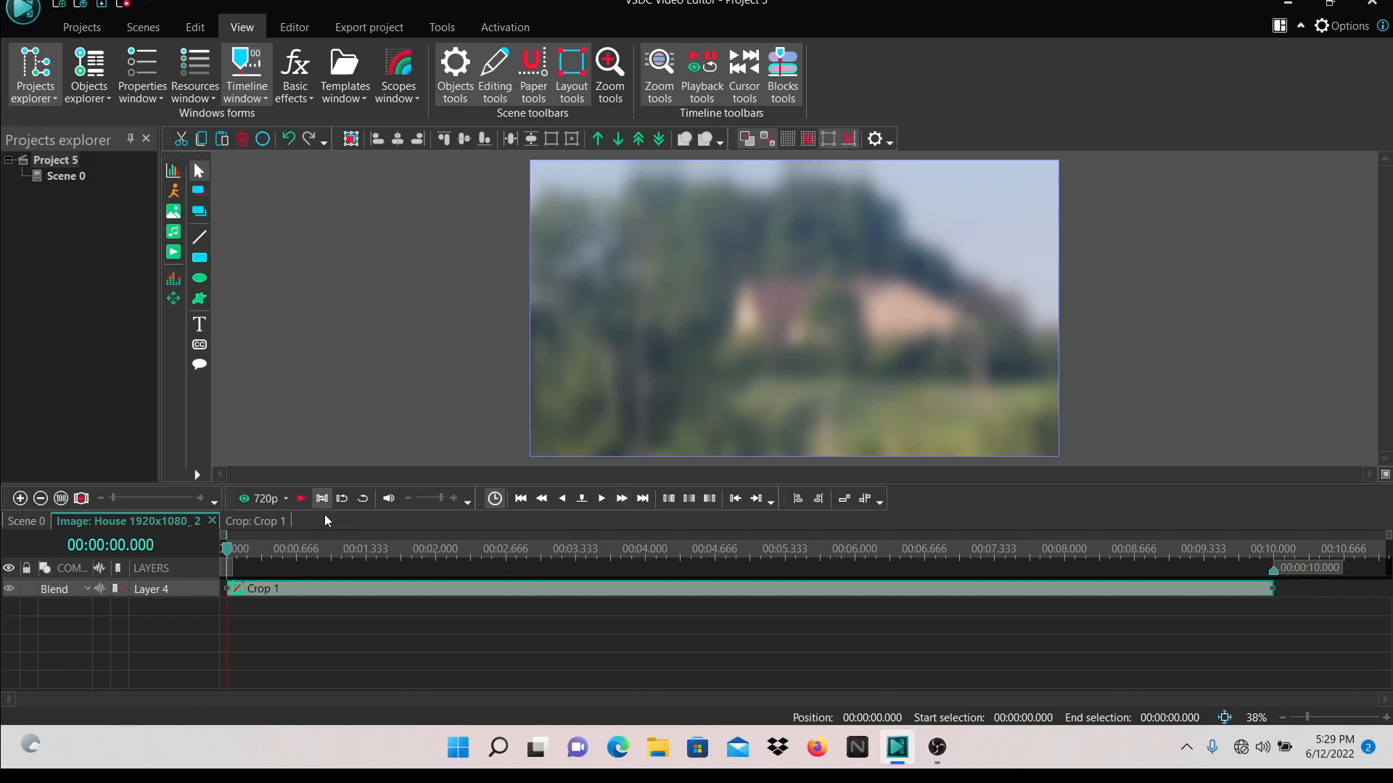
click(300, 499)
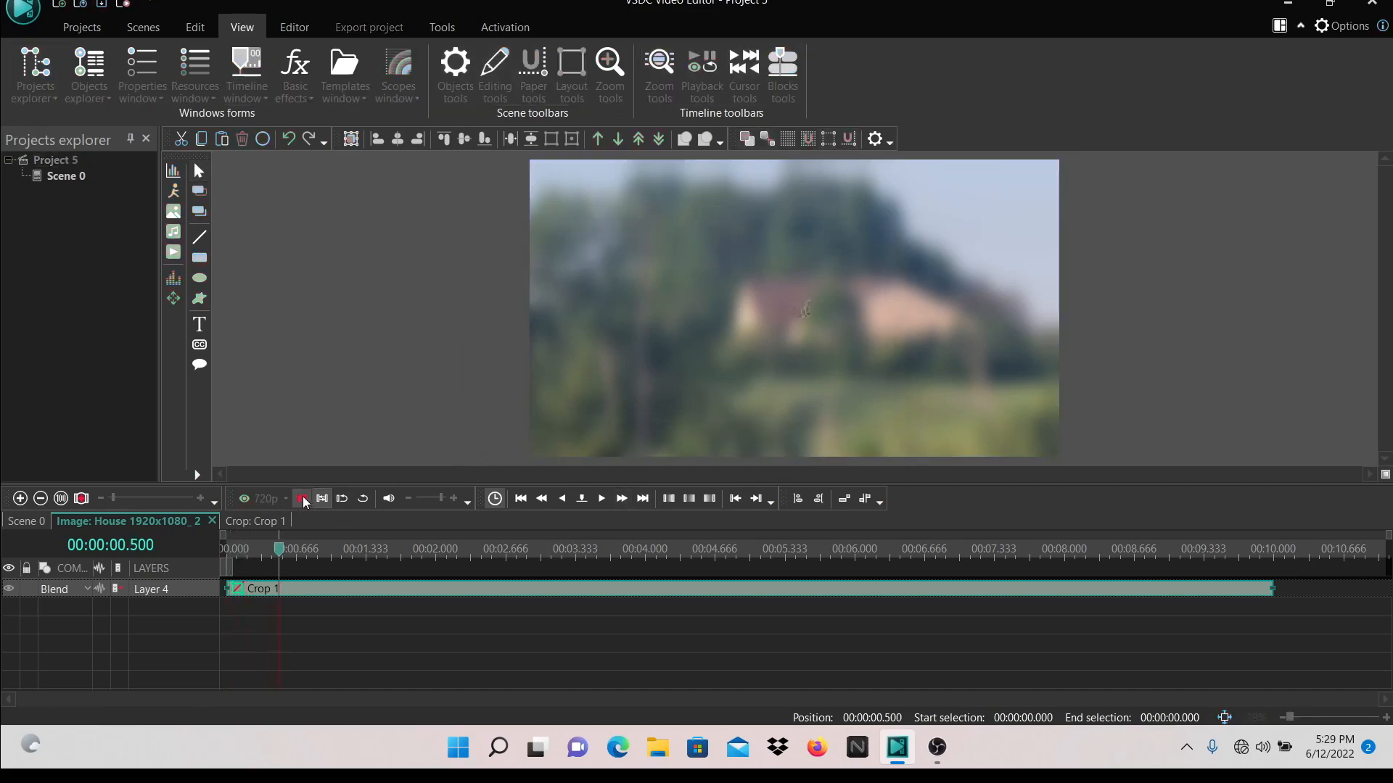